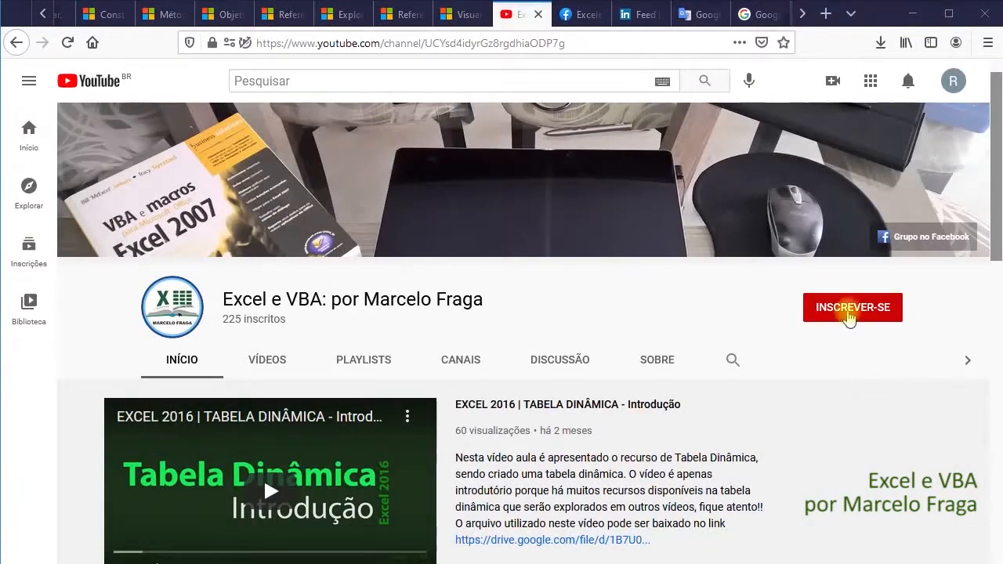
- Subscribe to the Excel e VBA channel with all notifications and like the DATADIF function video
click(849, 310)
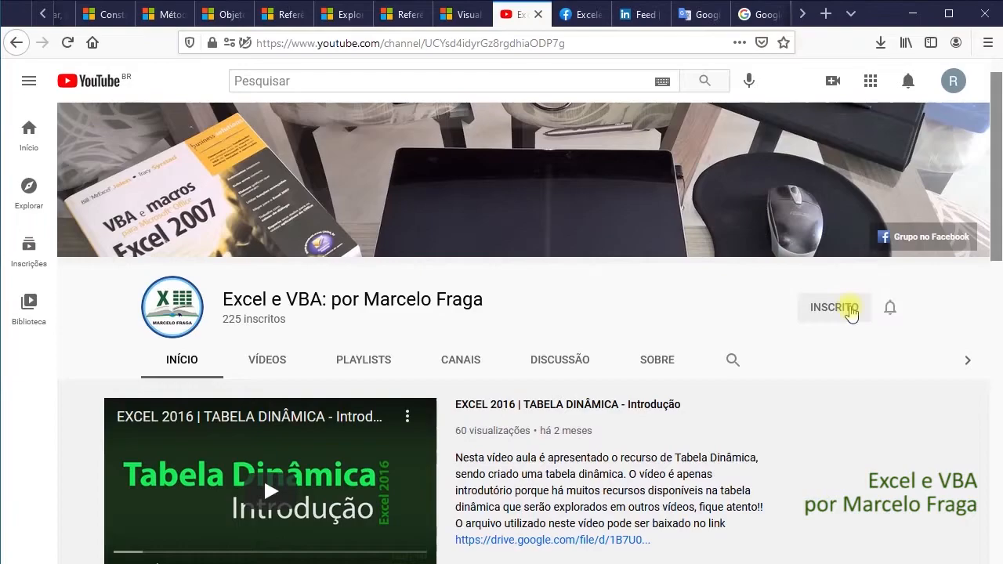
click(890, 308)
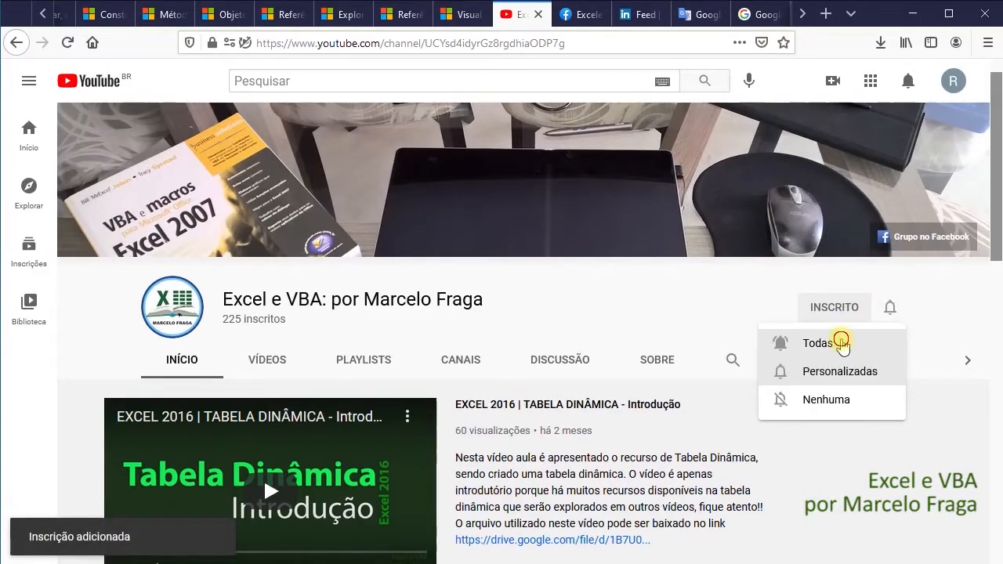
click(841, 342)
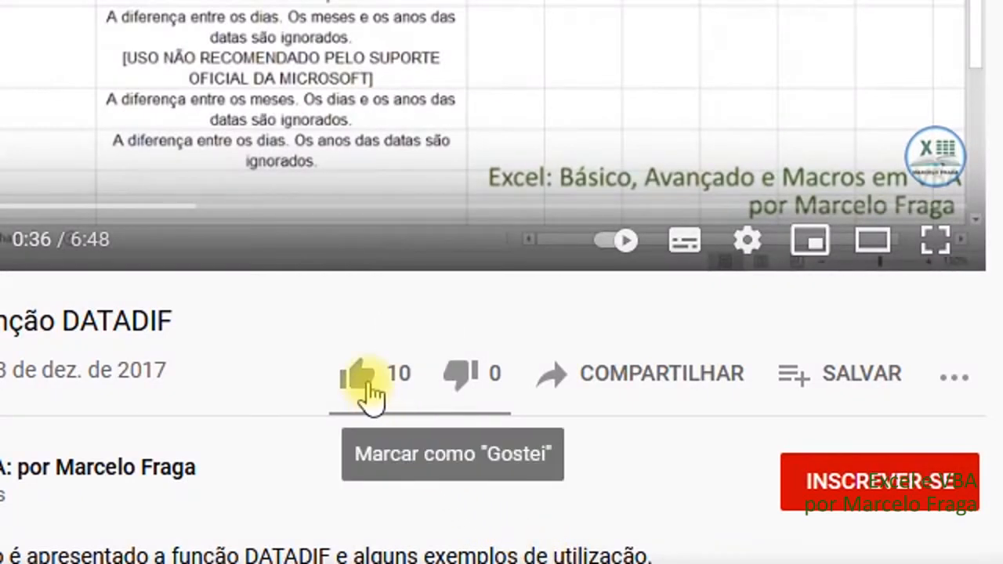
click(370, 380)
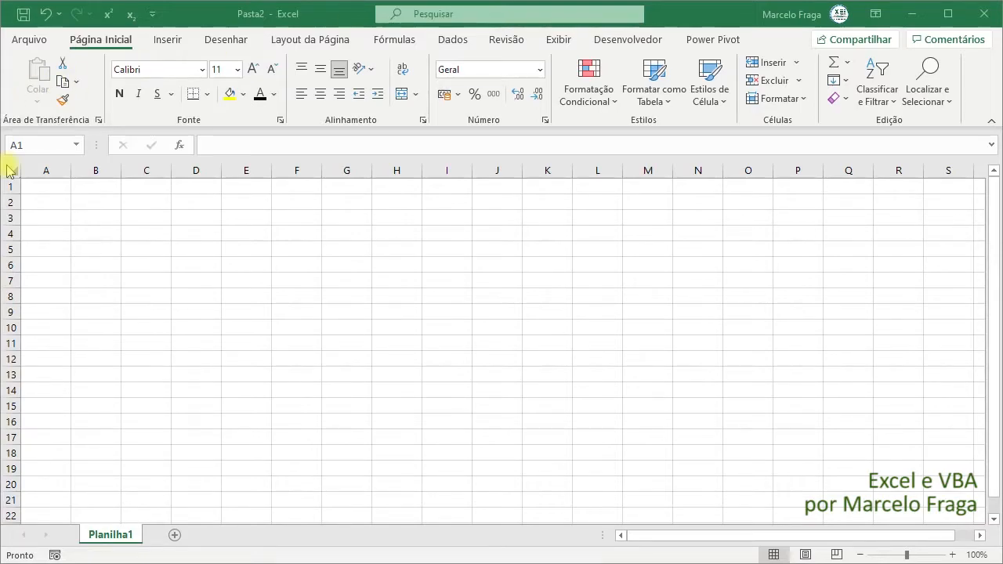
- Enter the header R in A1 and the value 1 in A2, and centre both cells
click(46, 185)
text(R)
key(Return)
text(1)
key(Return)
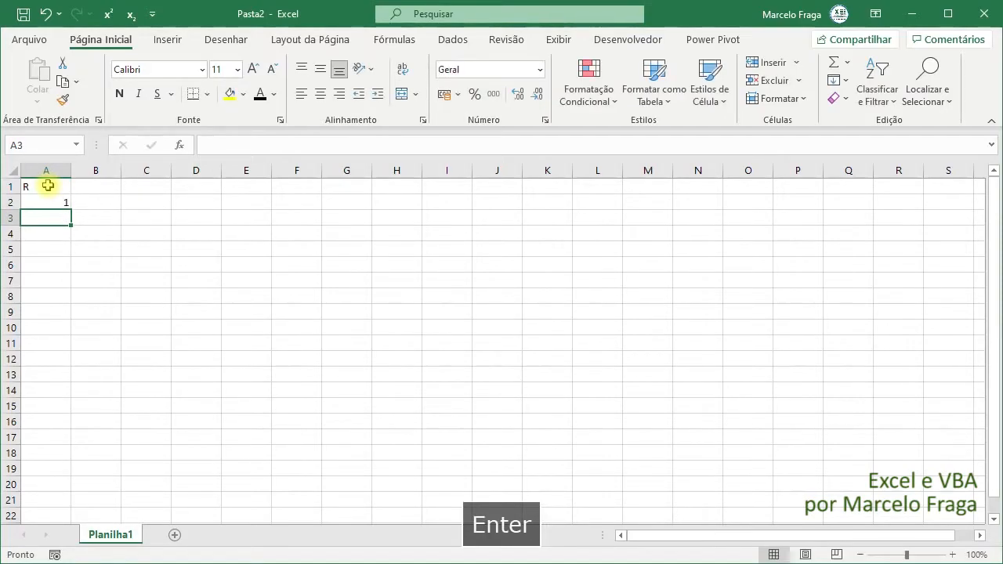
drag(47, 185, 63, 204)
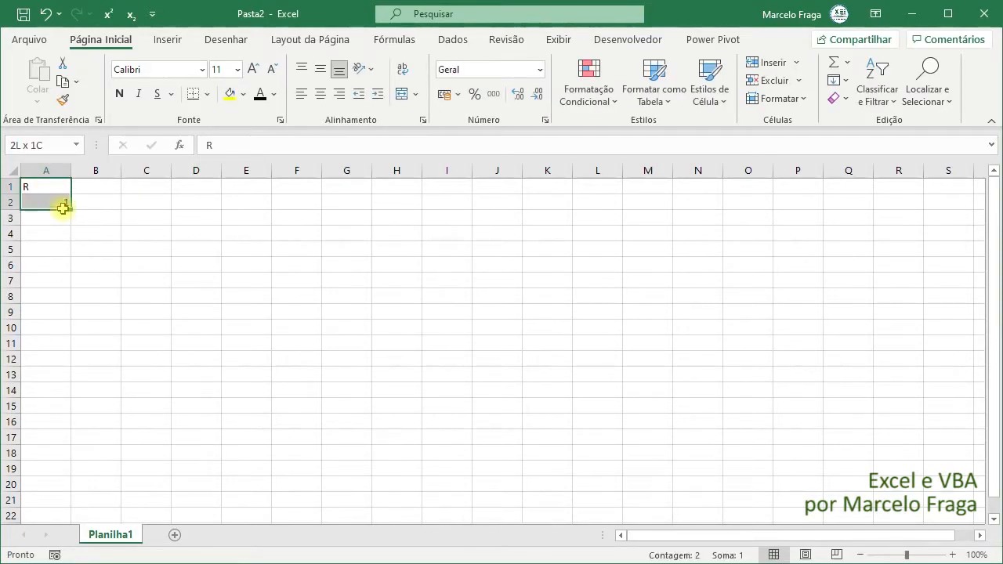
click(323, 96)
- Insert the Greek small letter theta (θ) symbol in B1 and centre it
click(105, 188)
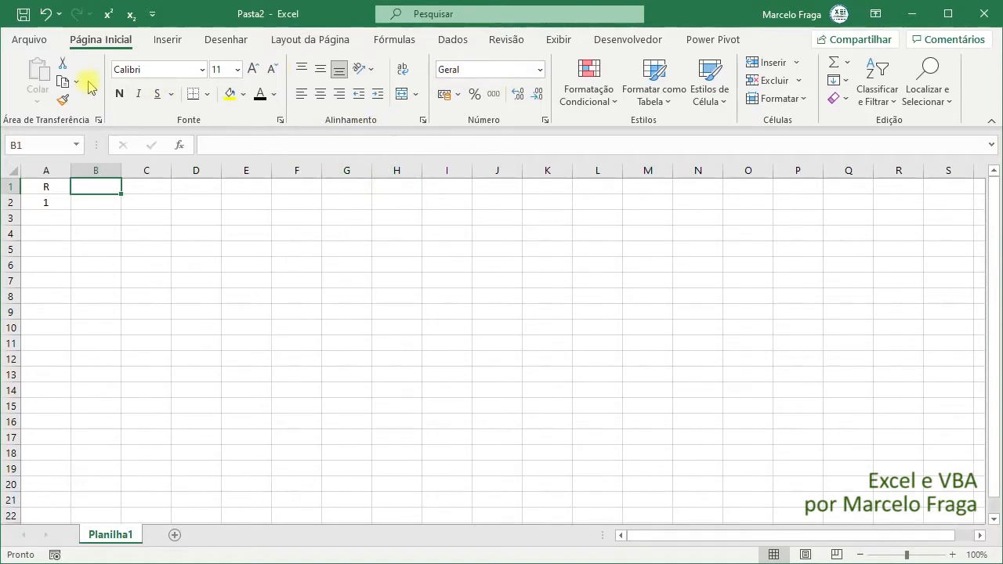
click(177, 41)
click(909, 88)
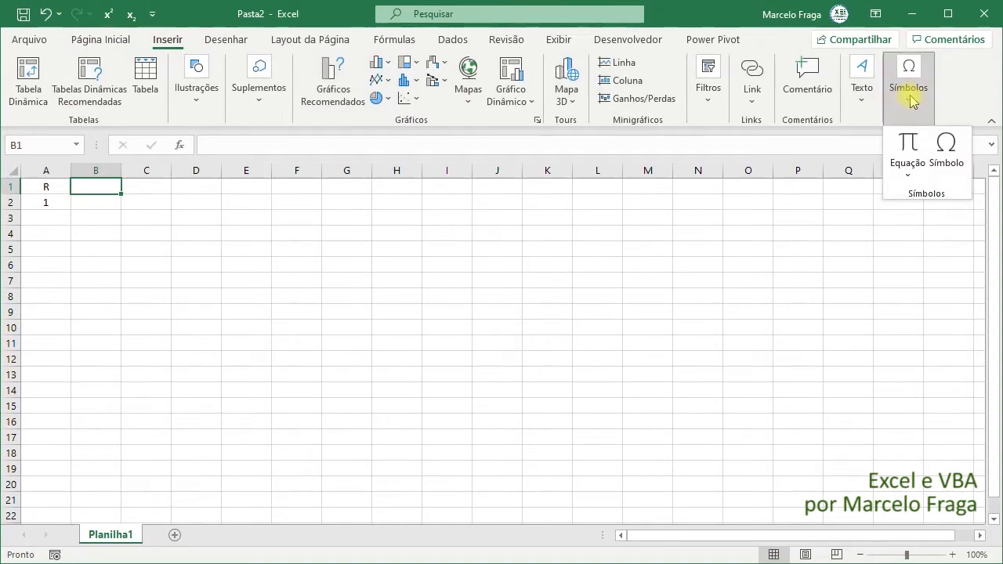
click(944, 150)
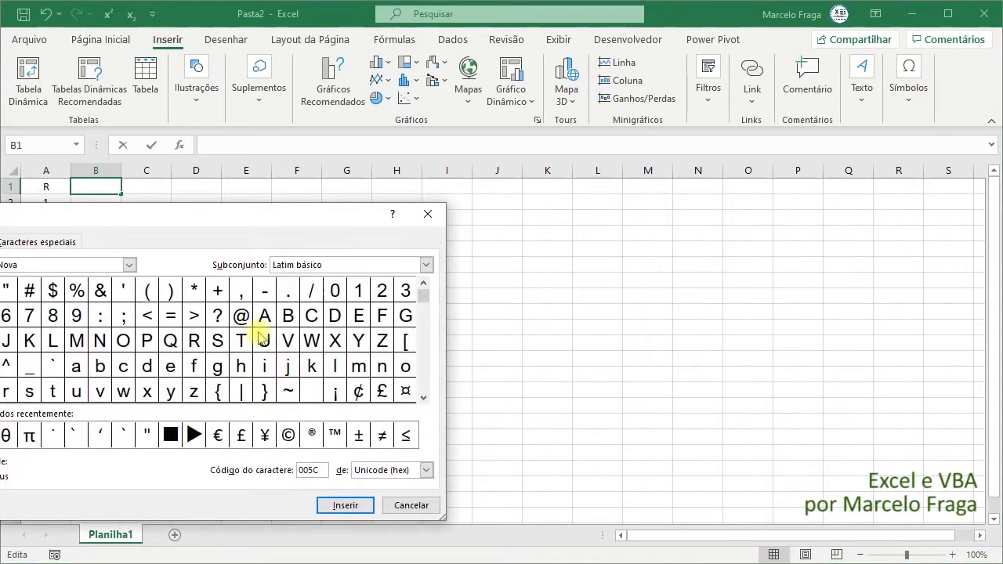
drag(246, 220, 462, 222)
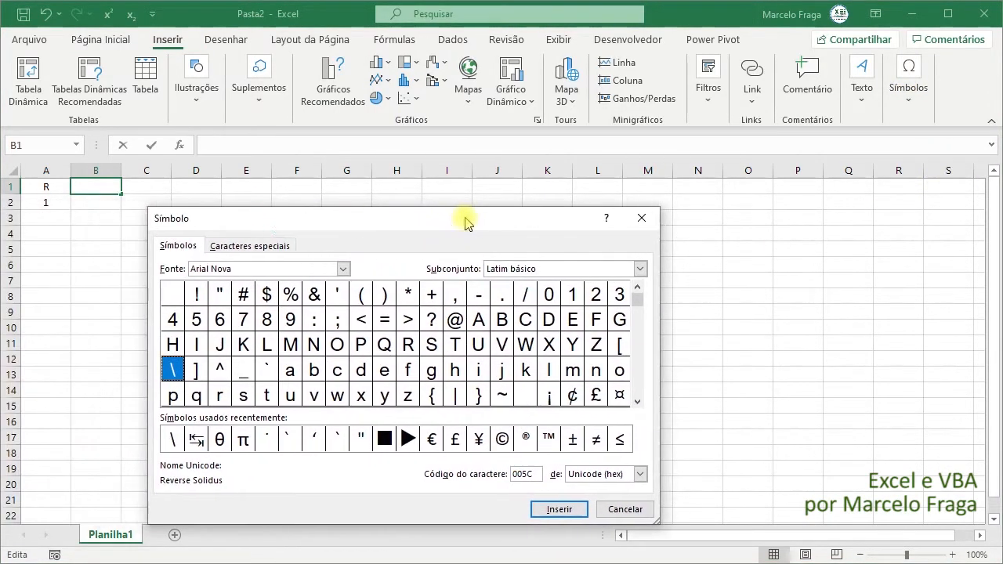
double_click(219, 441)
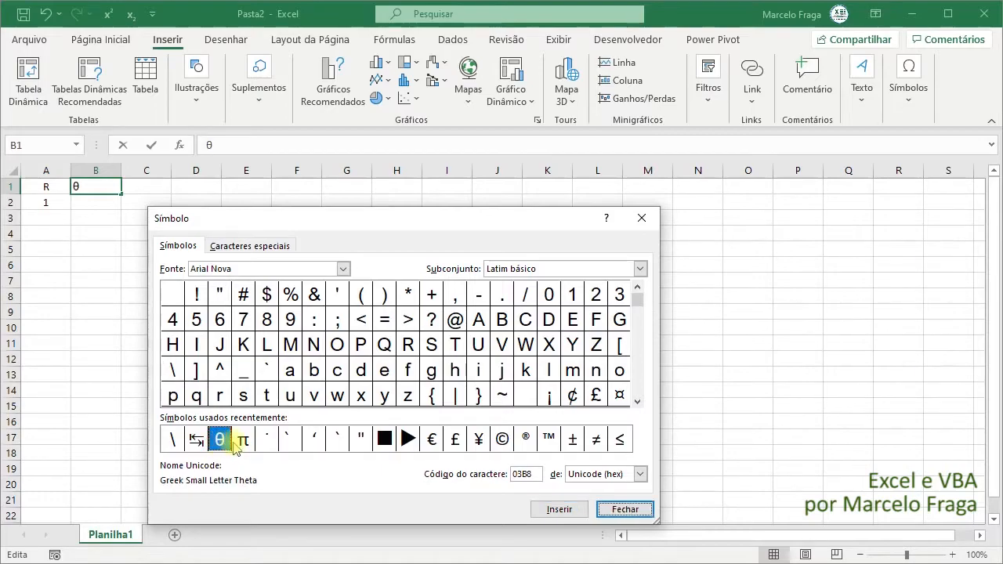
click(608, 505)
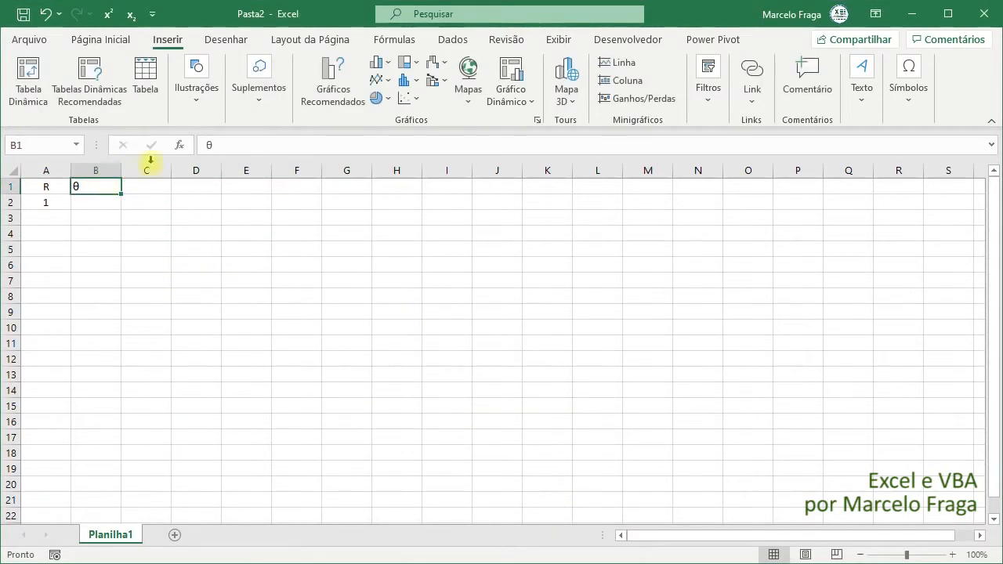
click(100, 40)
click(320, 94)
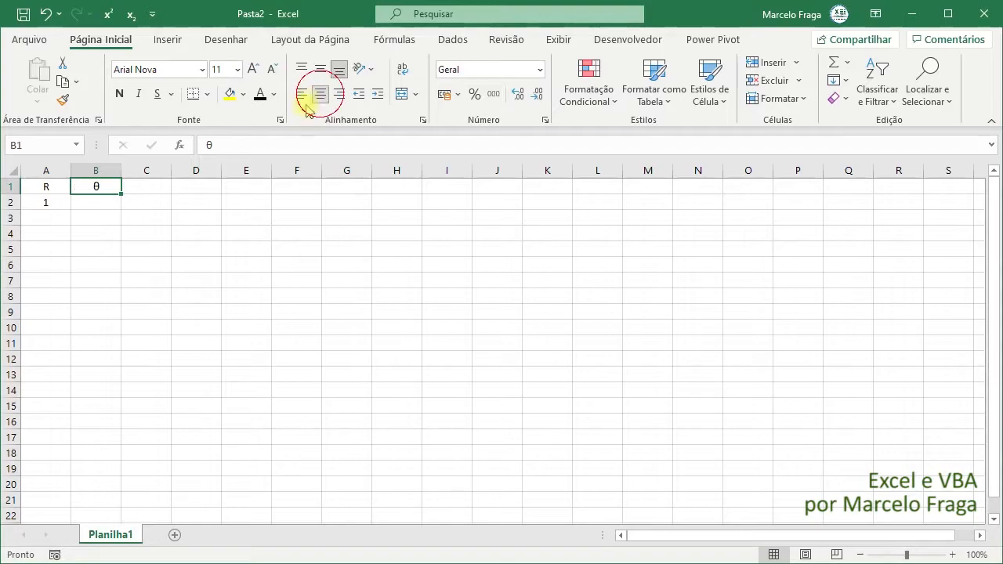
- Add the degree unit to the theta header in B1 so it reads θ (°)
click(266, 143)
text(()
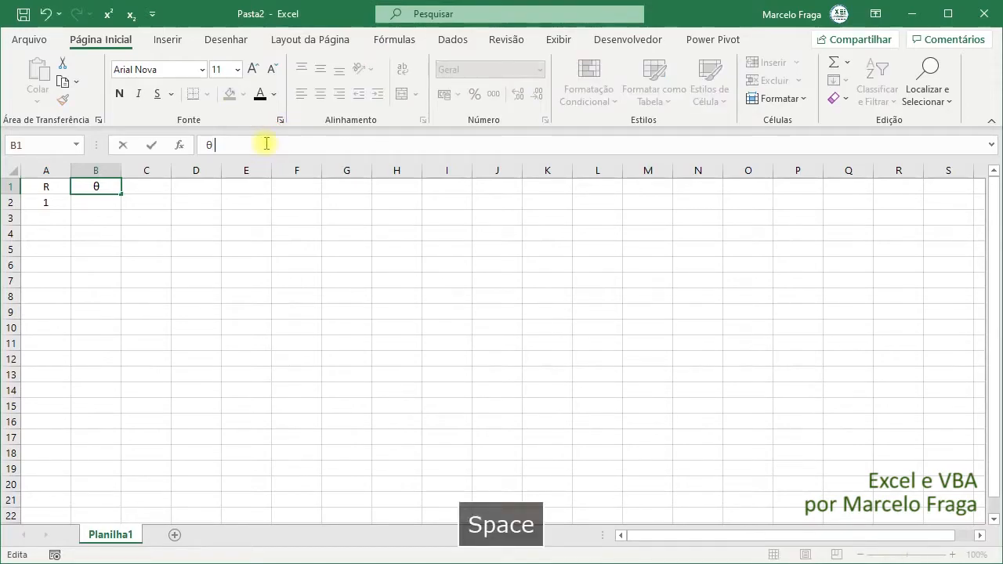
text(°)
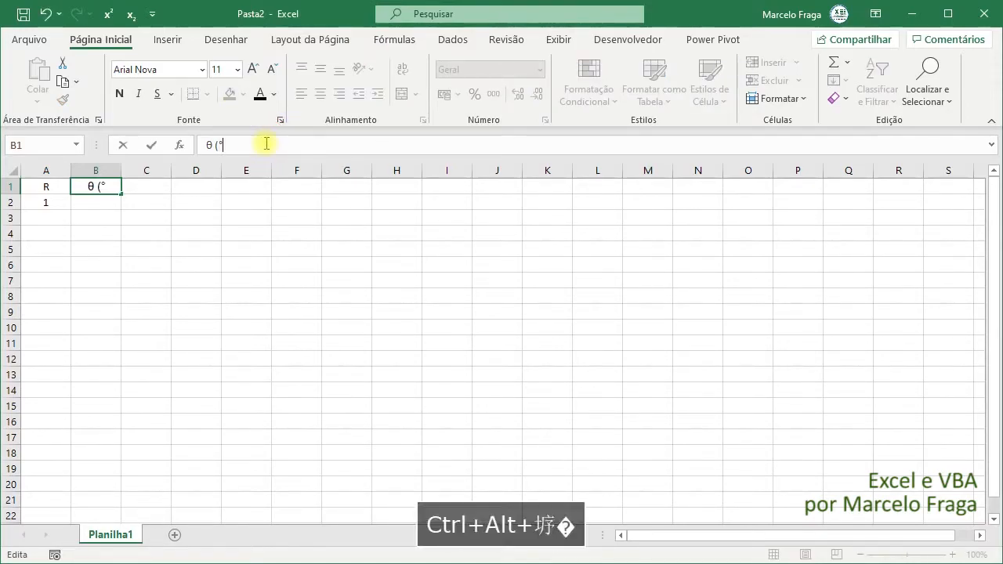
text())
key(Return)
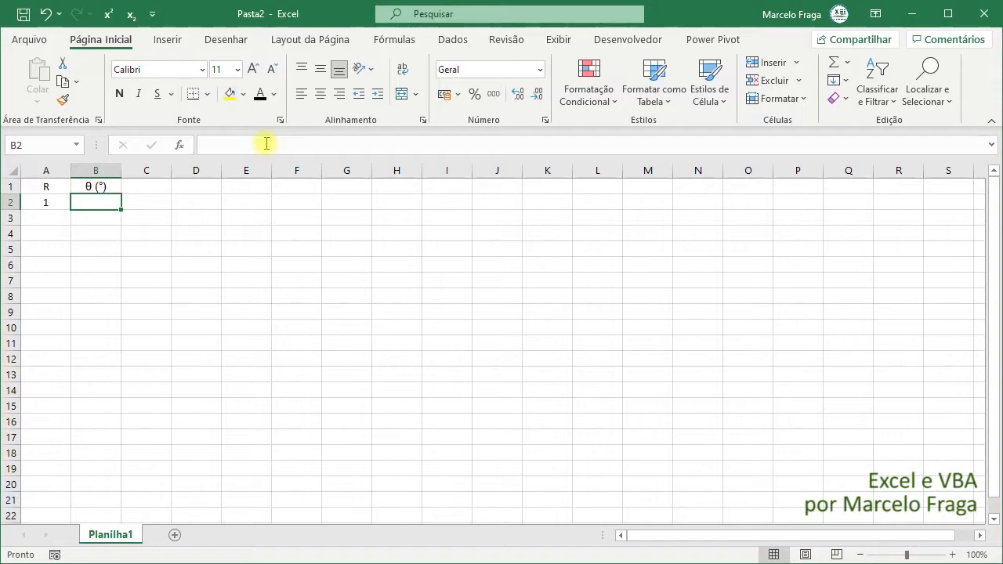
- Enter -36 in B2 and the formula =B2+18 in B3
text(-36)
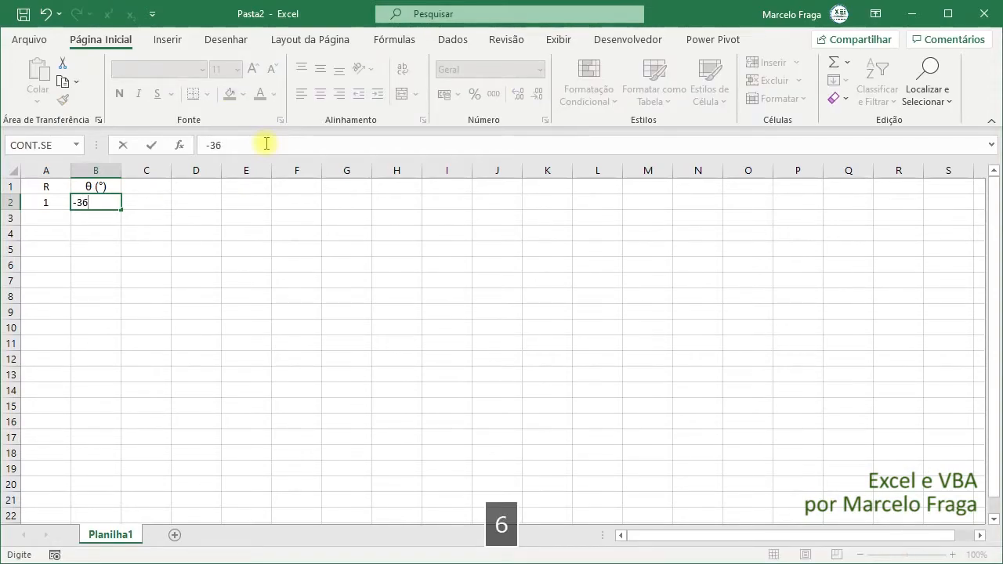
key(Return)
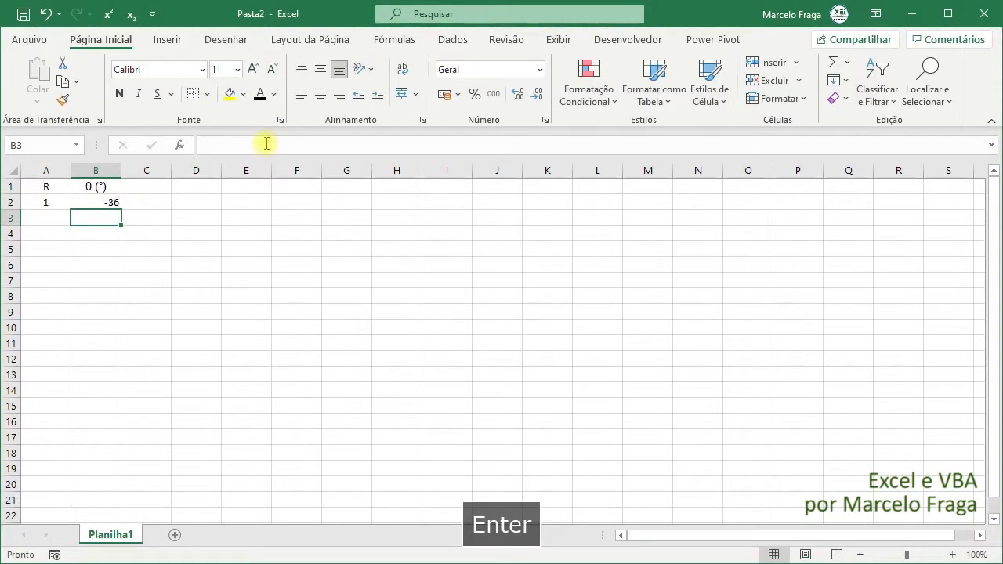
text(=)
key(Up)
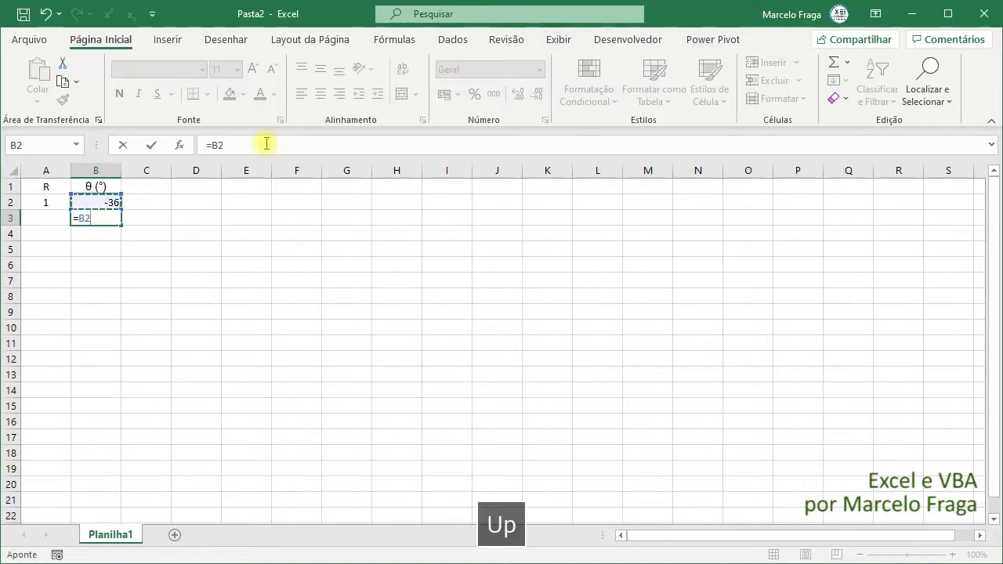
text(+18)
key(Return)
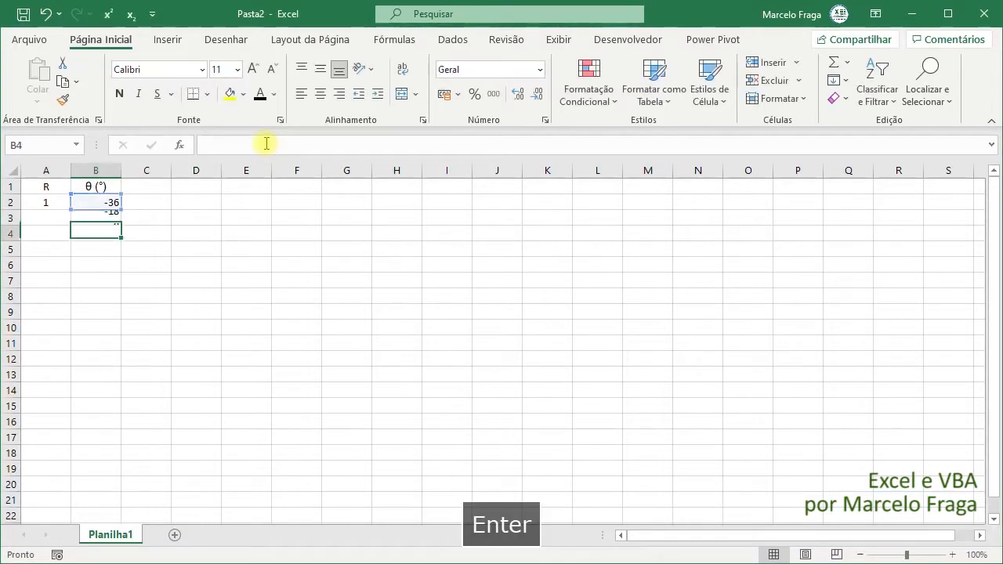
- Extend the angle column to row 14, filling the B3 formula down through B14
drag(105, 205, 111, 401)
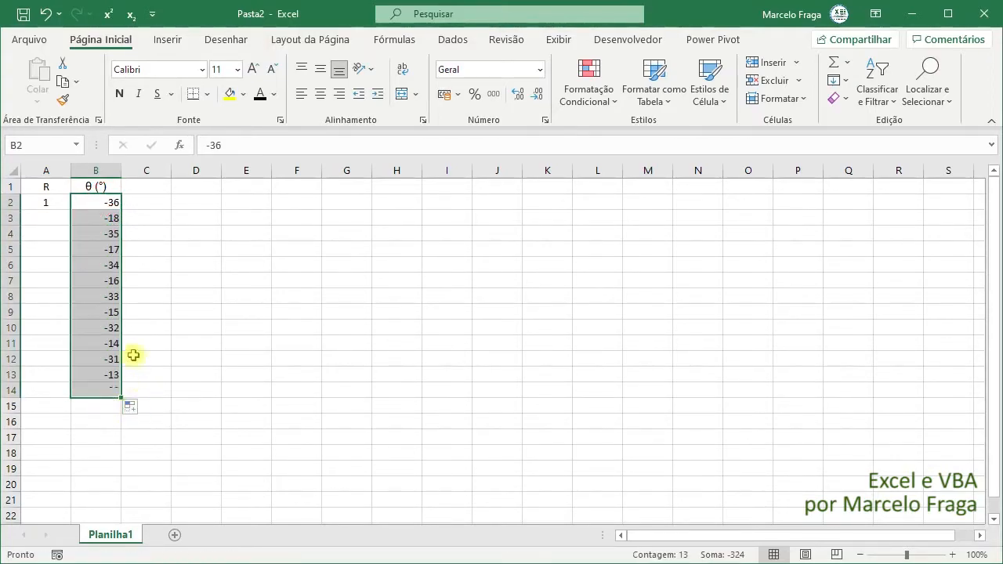
click(119, 220)
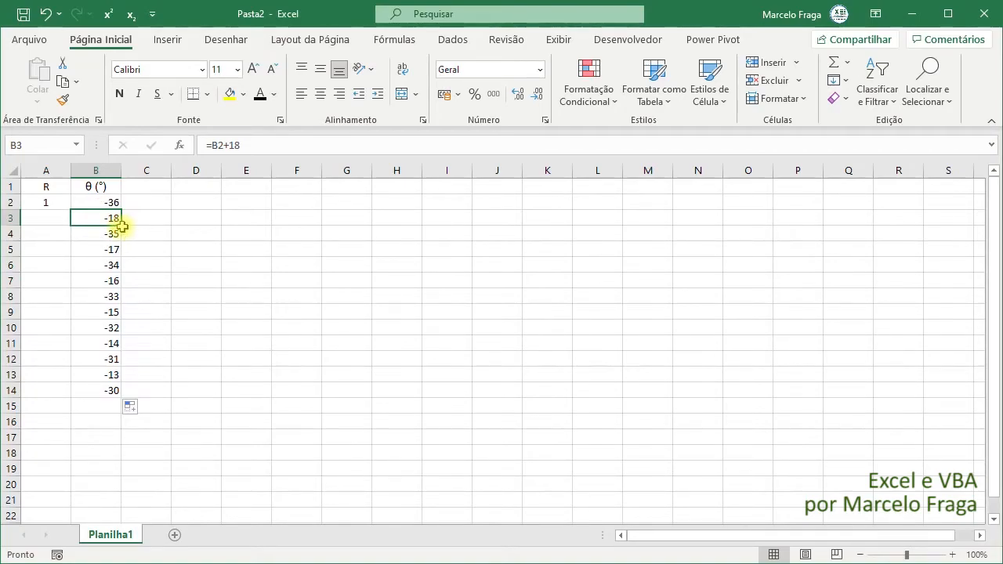
double_click(122, 227)
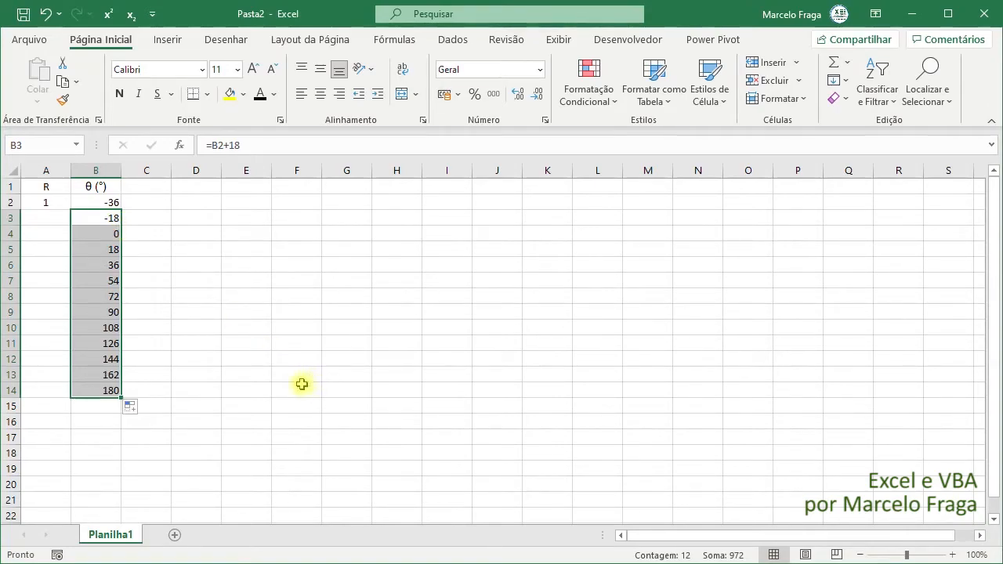
- Fill the value 1 from A2 down to A14 and centre the angles in B2:B14
click(53, 203)
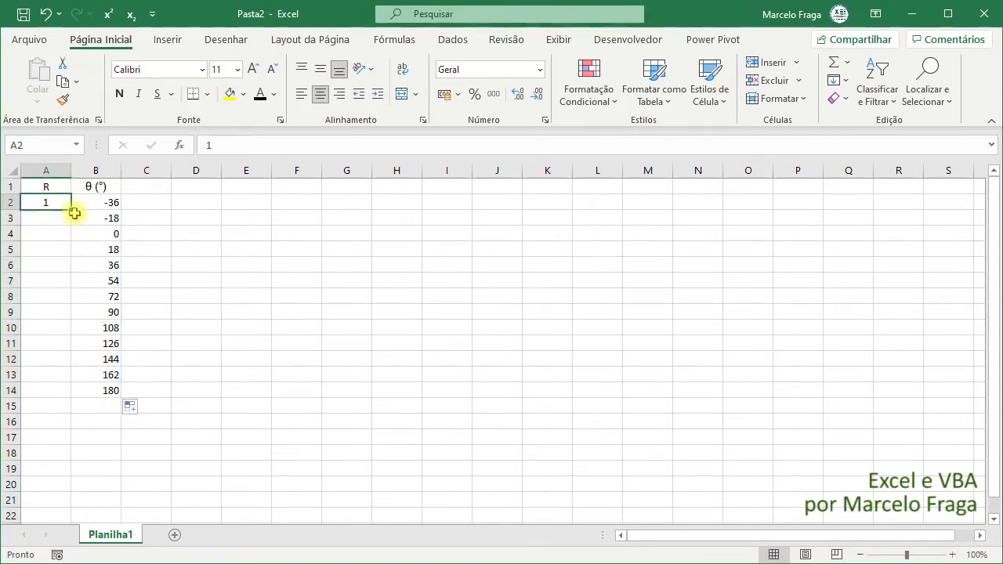
double_click(70, 209)
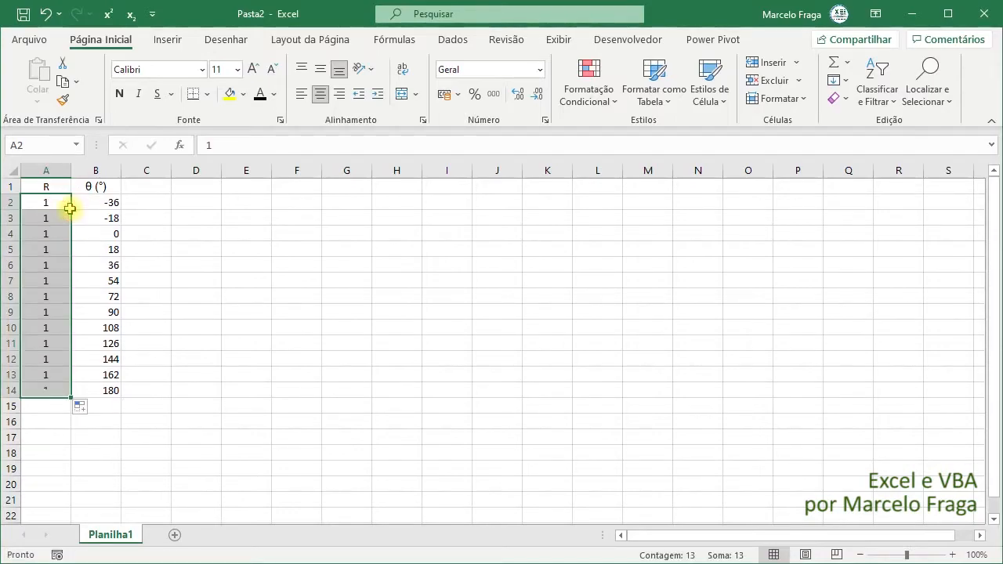
drag(92, 202, 106, 387)
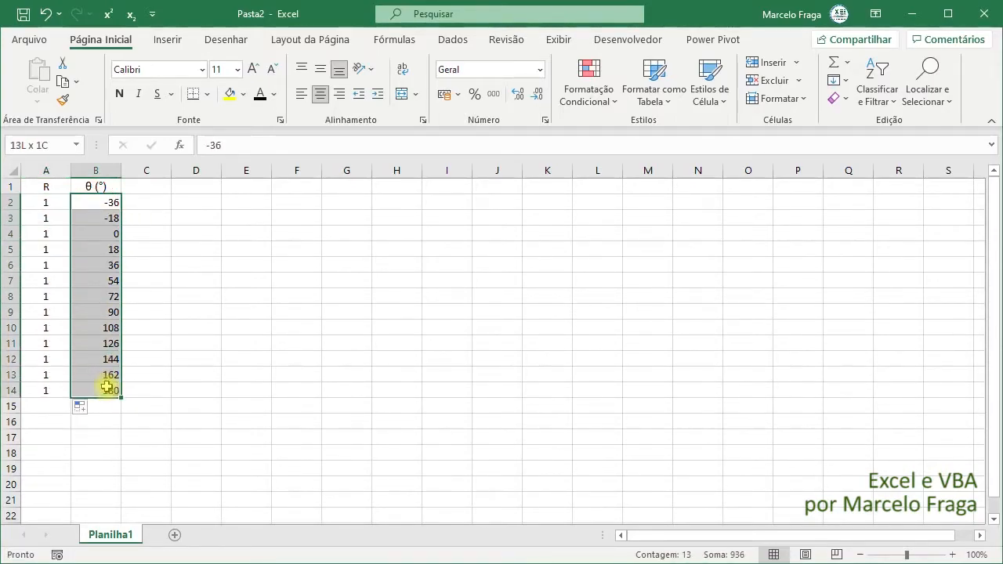
click(320, 94)
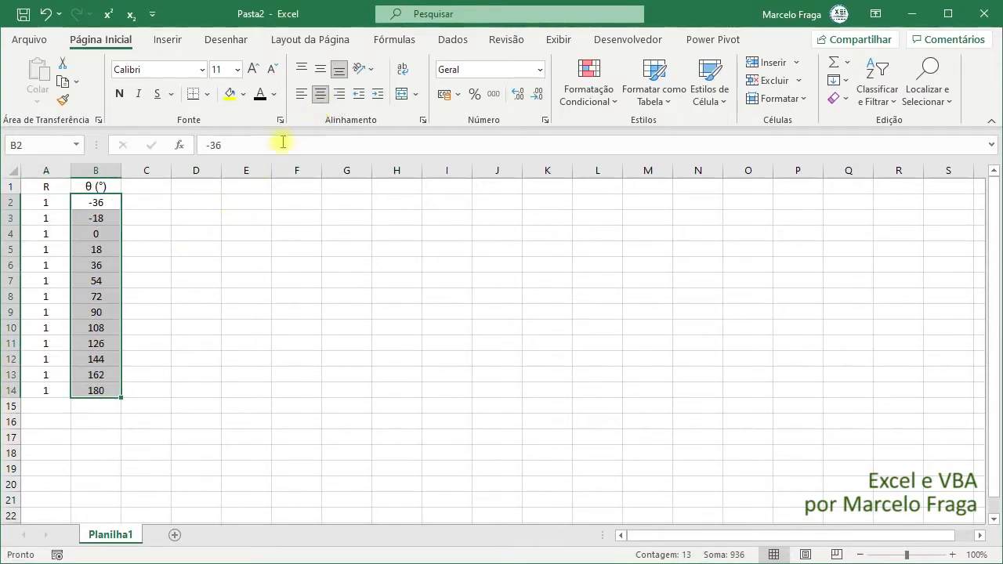
- Copy the B1 header to C1 and change its unit so it reads θ (rad)
click(156, 190)
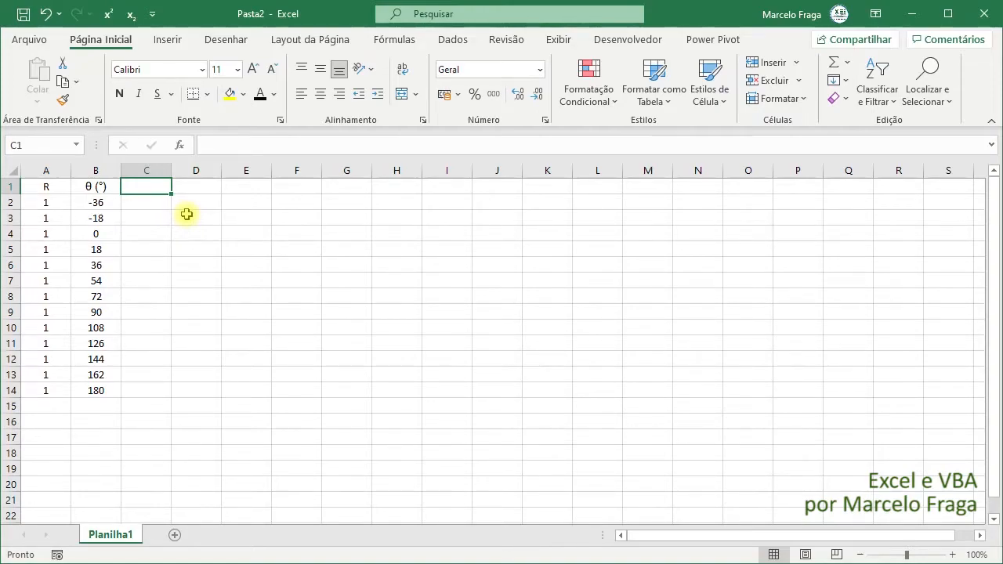
key(Left)
key(ctrl+c)
key(Right)
key(Return)
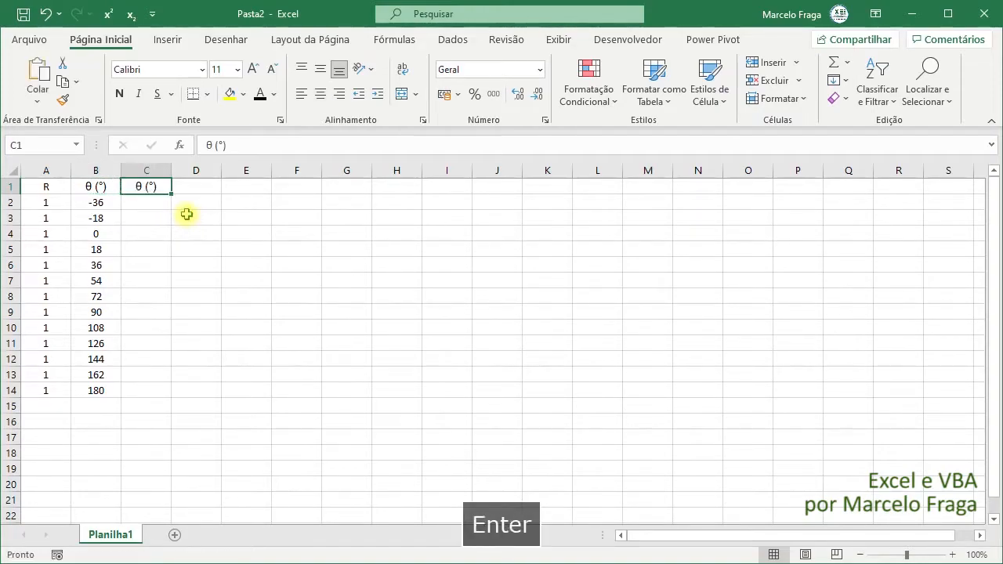
click(218, 145)
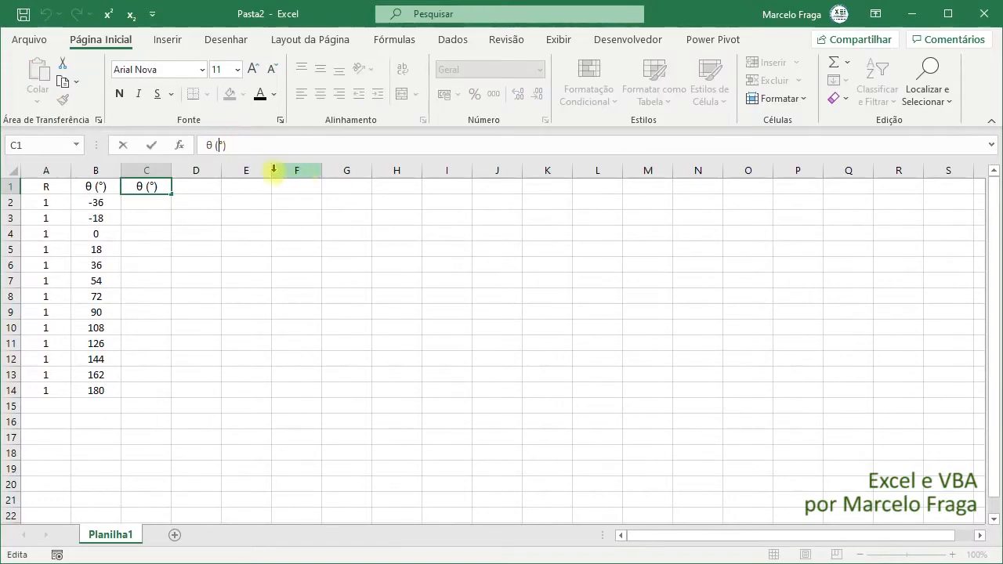
key(Delete)
text(rad)
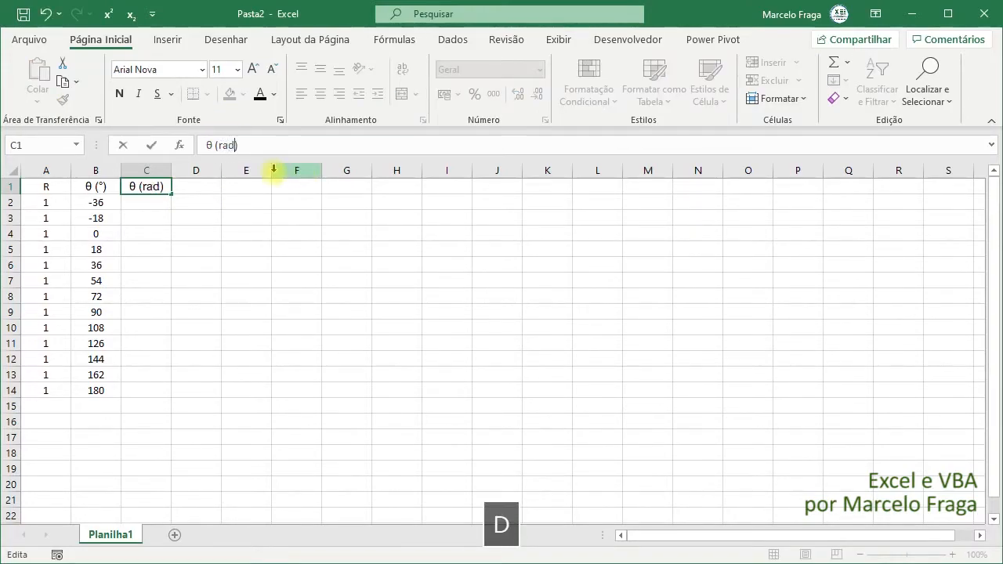
key(Return)
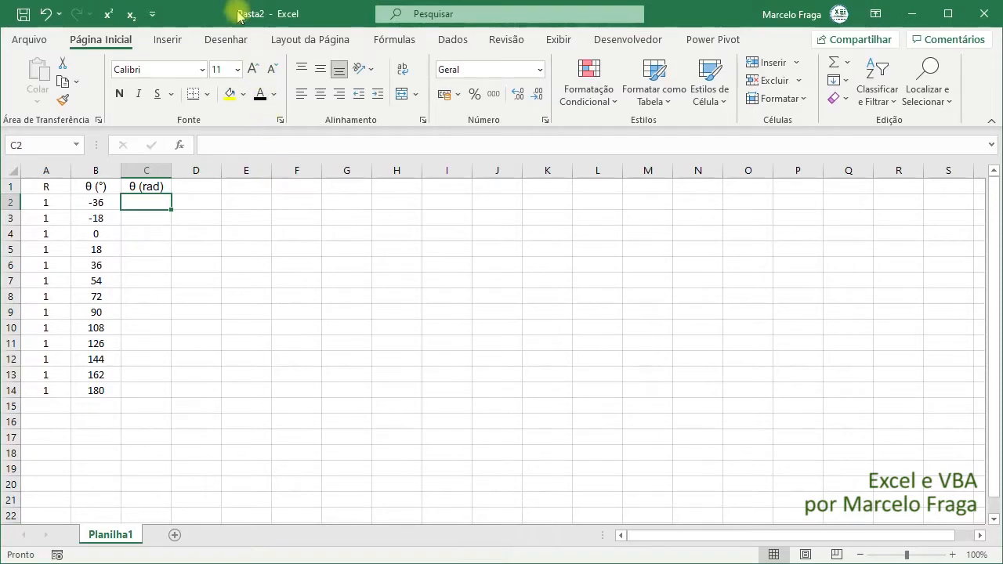
- Enter the degrees-to-radians formula =B2*PI()/180 in C2
click(212, 0)
click(152, 202)
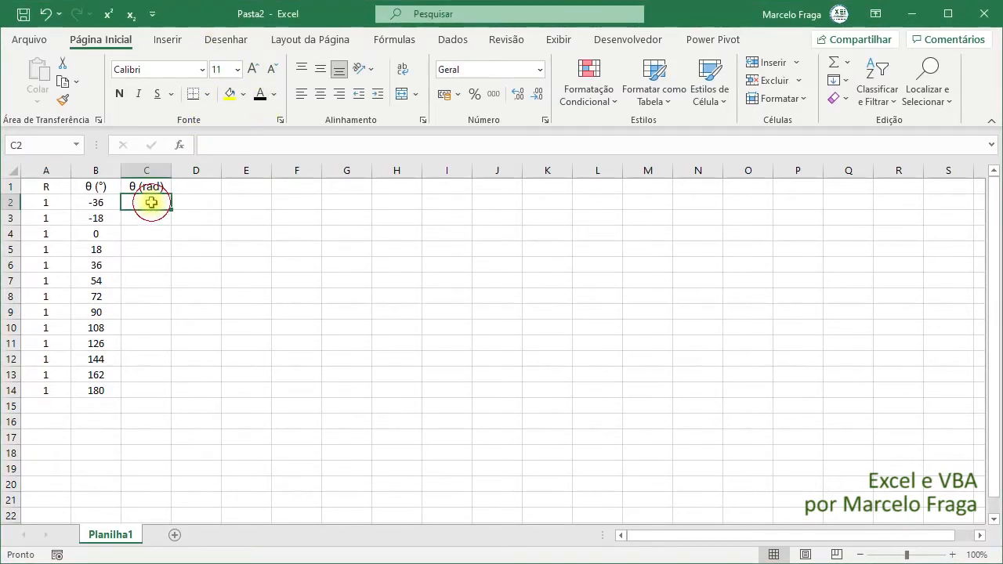
text(=)
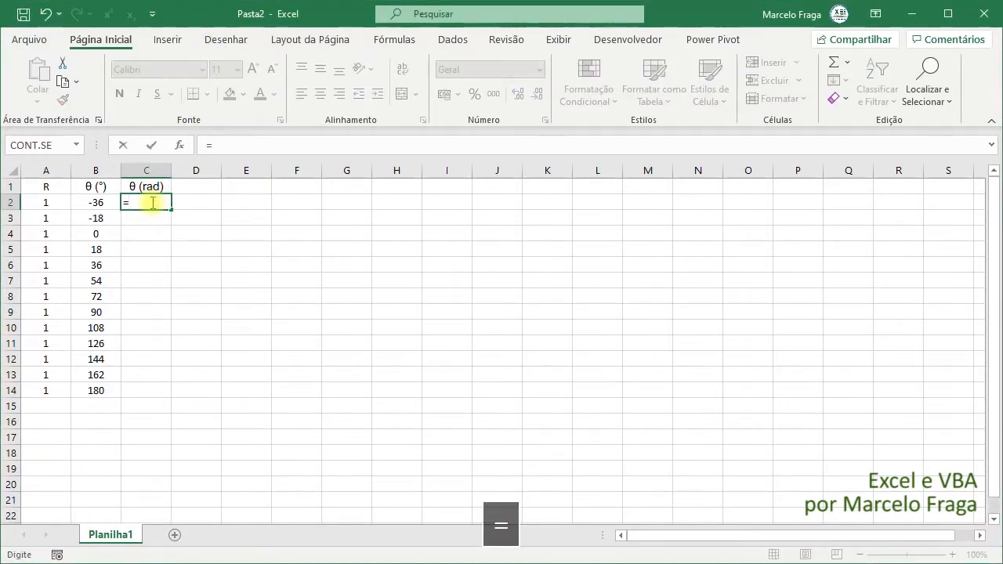
key(Left)
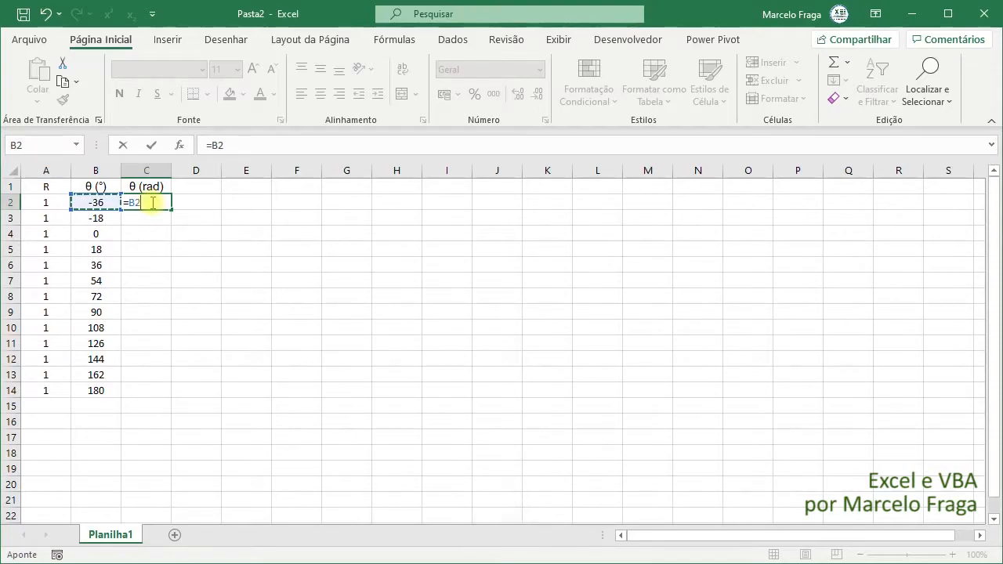
text(*pi()
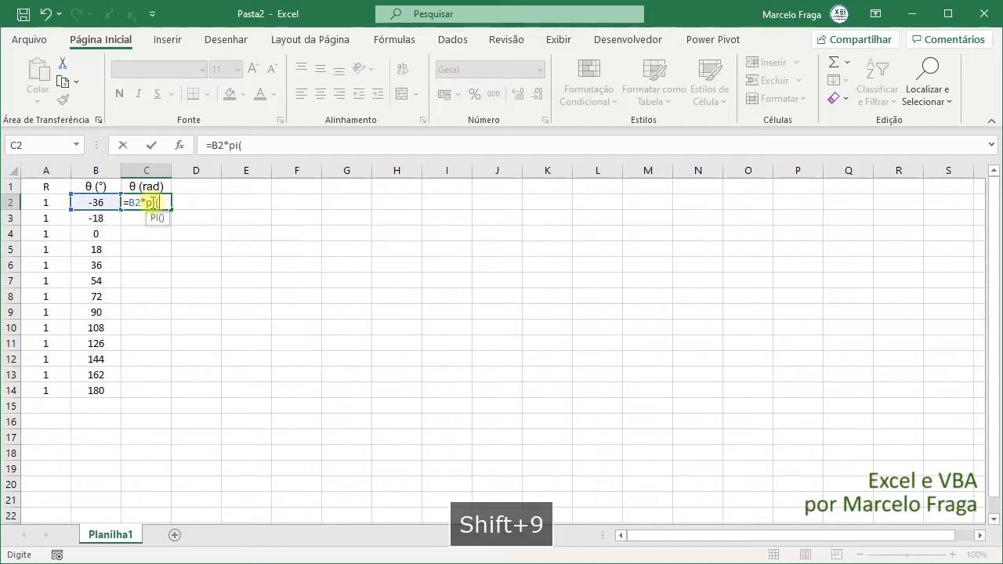
text()/)
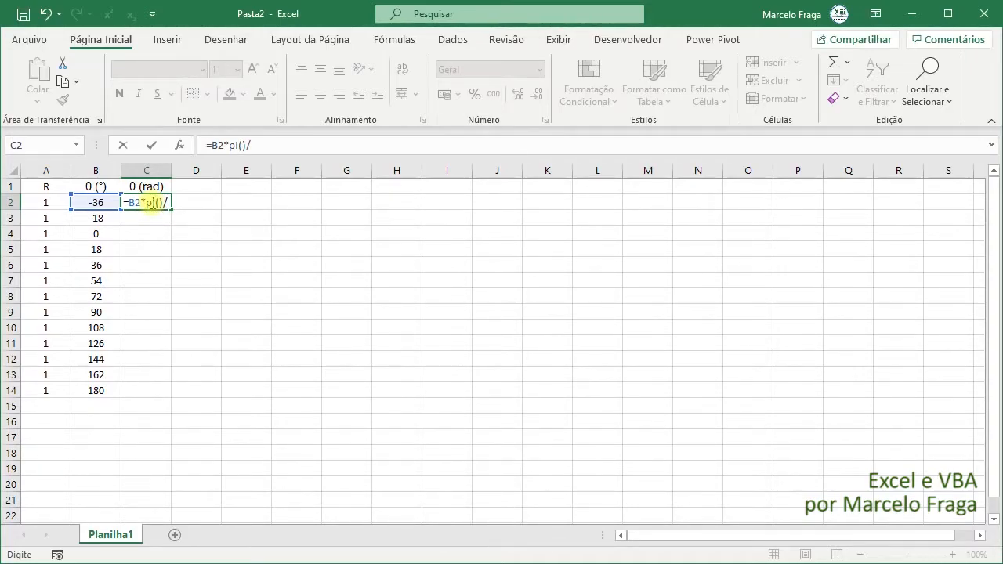
text(180)
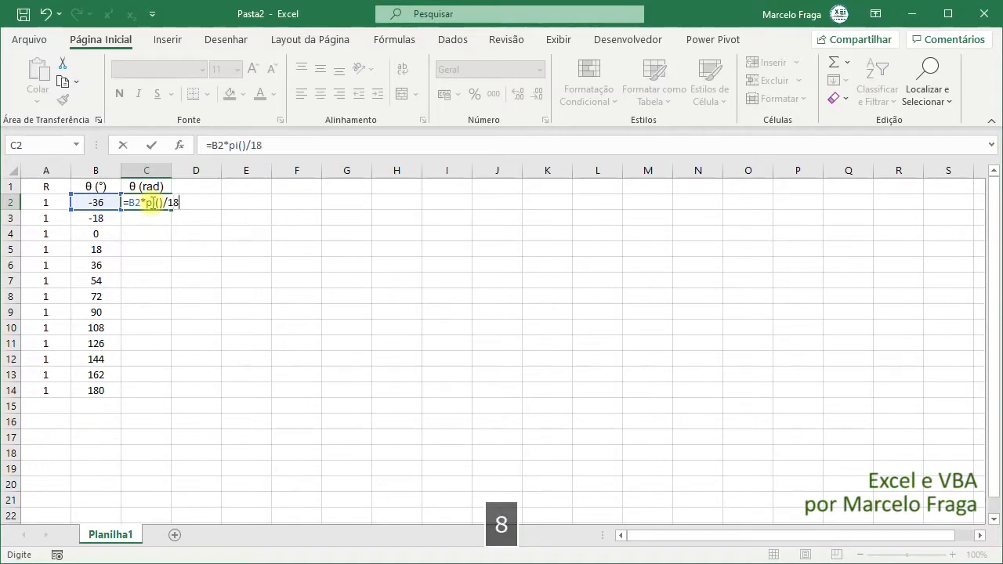
key(Return)
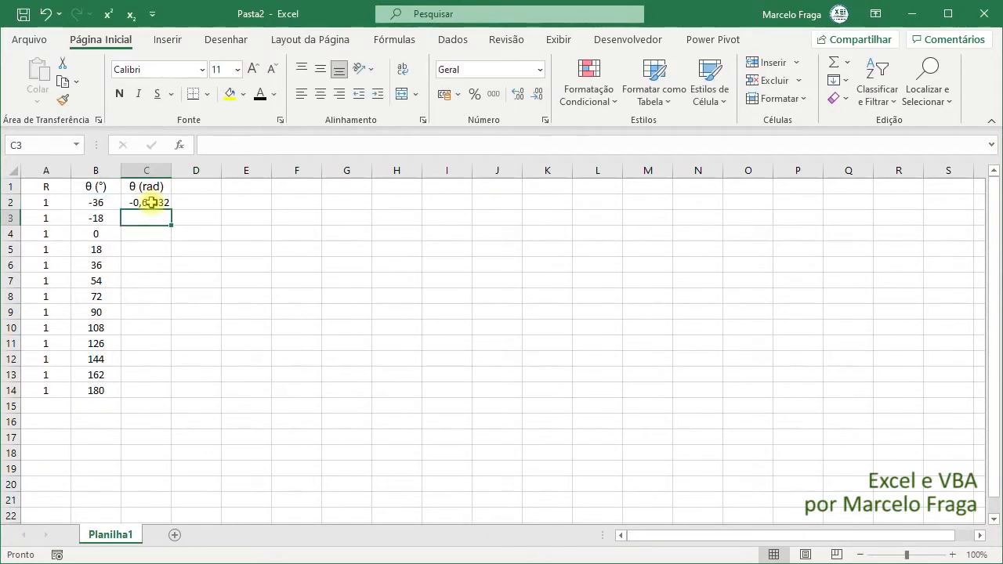
- Fill the C2 formula down through C14 and format the radian values as centred with four decimal places
click(150, 202)
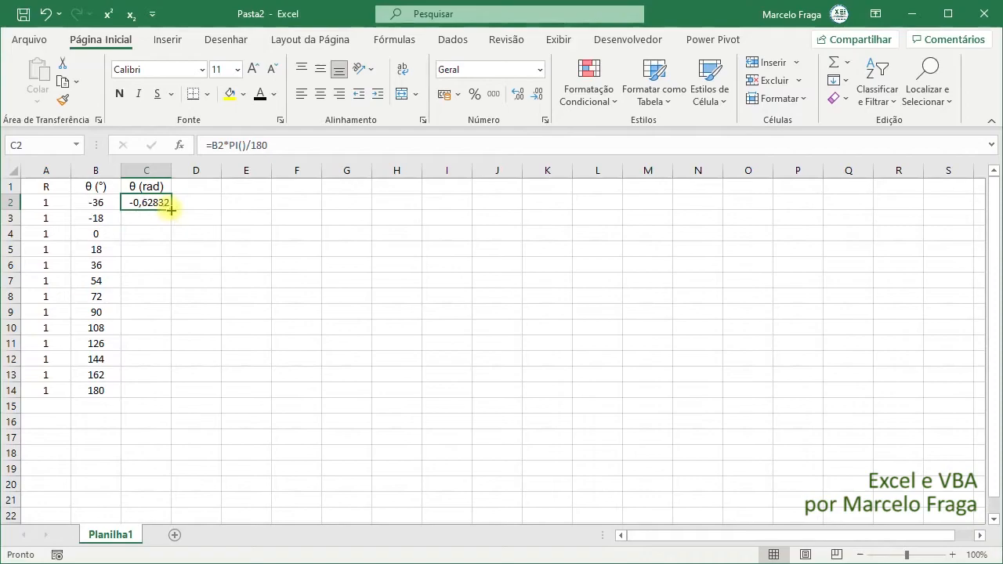
double_click(170, 210)
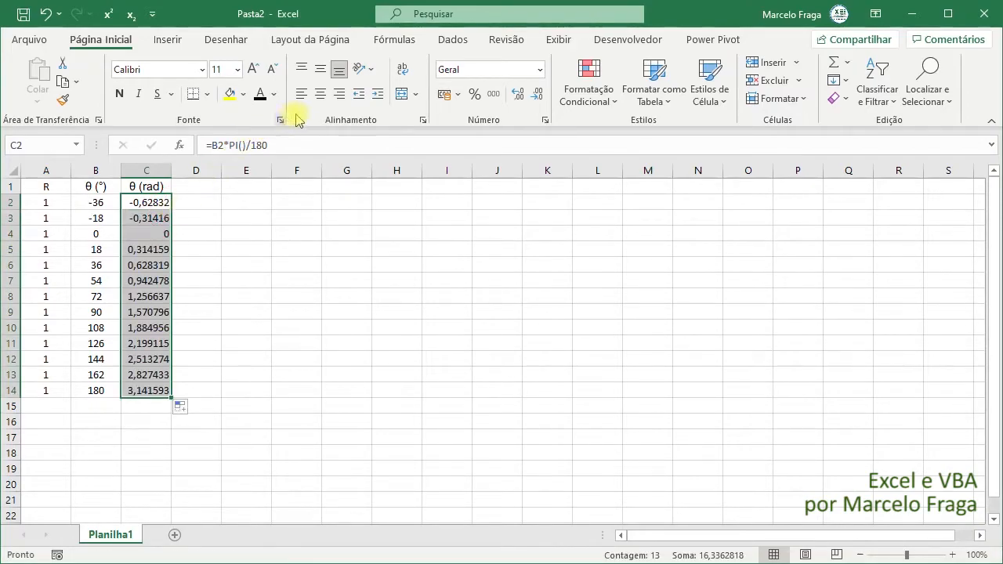
click(539, 94)
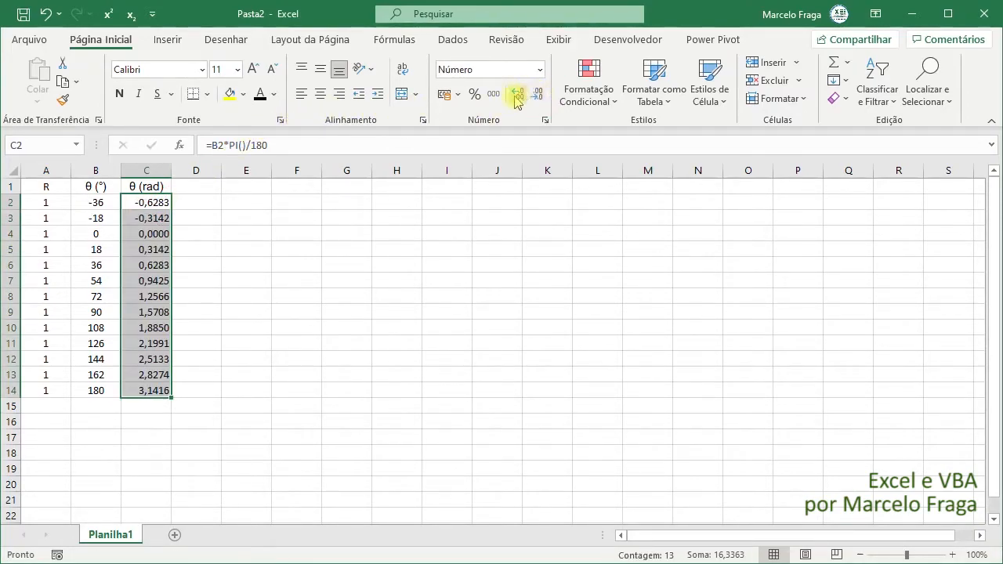
click(321, 94)
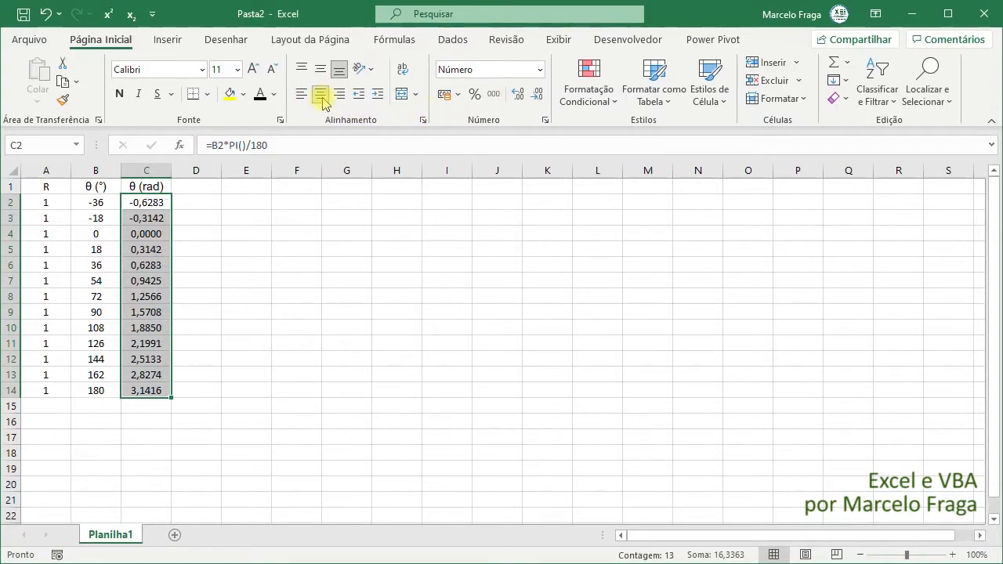
- Add the column headers X in D1 and Y in E1, and centre both
click(204, 191)
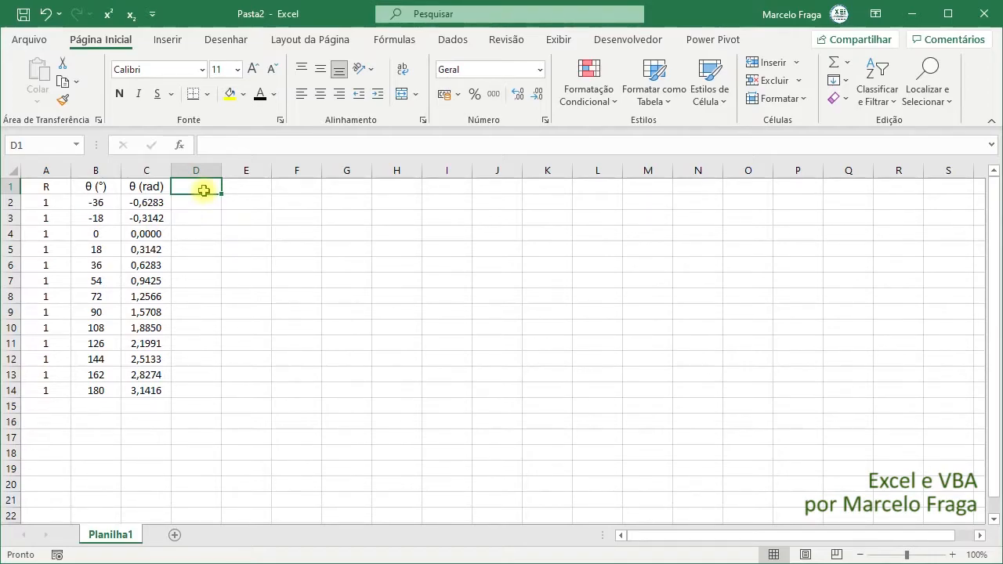
text(X)
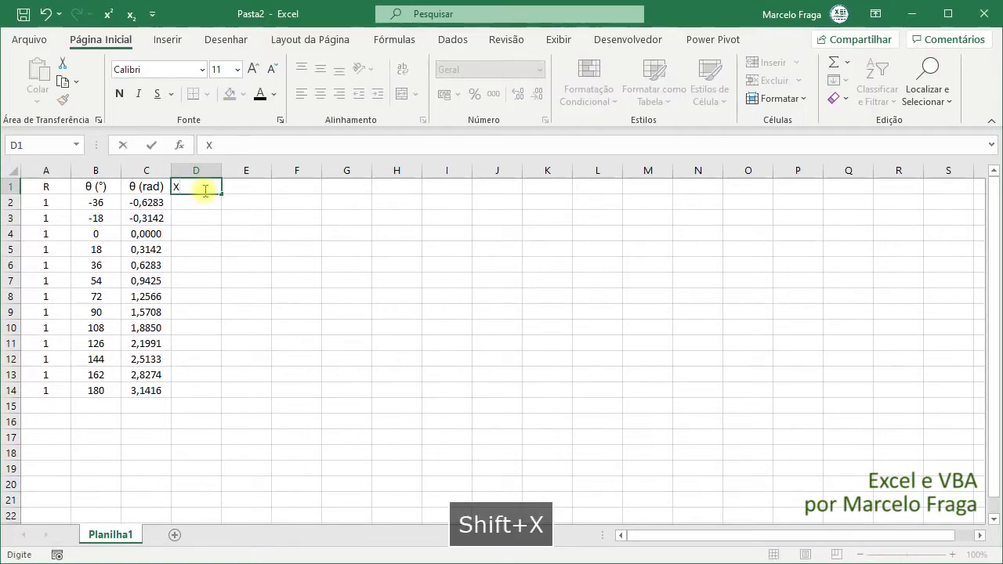
key(Tab)
text(Y)
key(Return)
key(Up)
key(shift+Right)
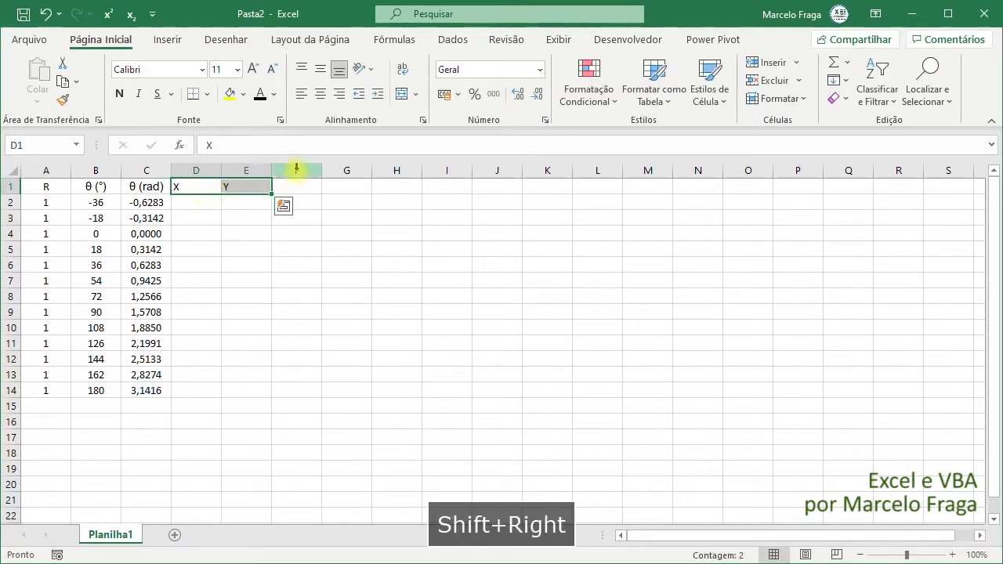
click(321, 95)
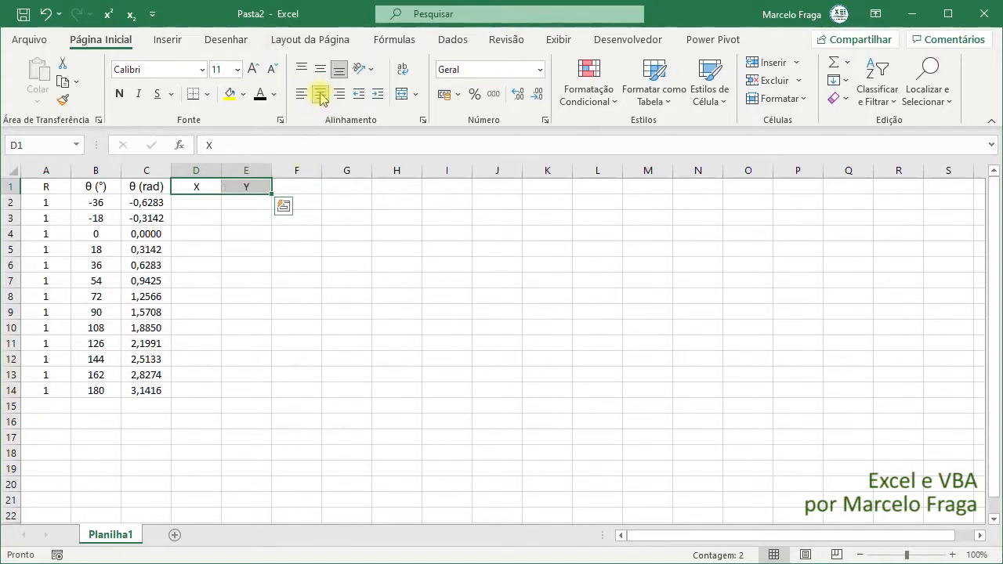
click(43, 202)
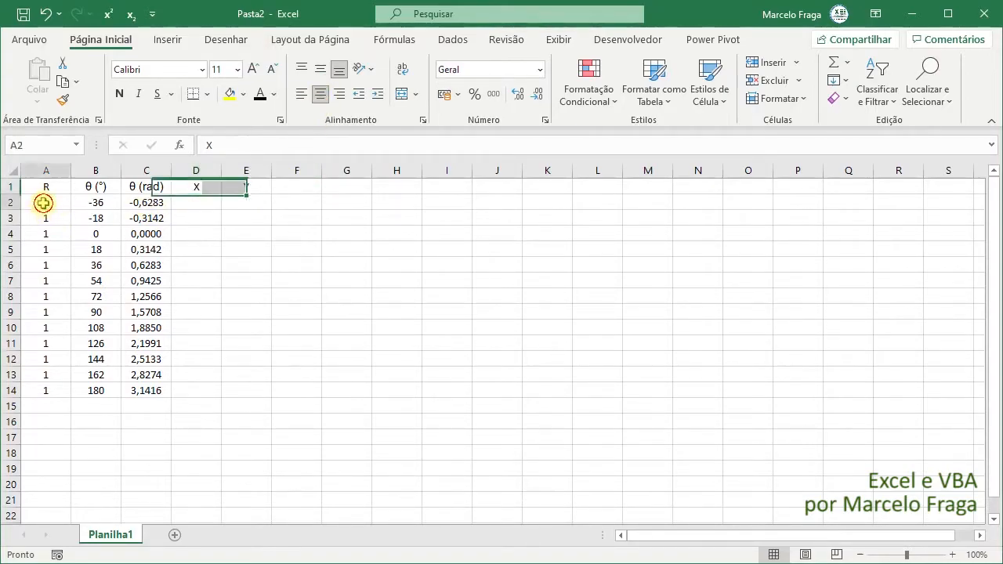
click(148, 202)
click(190, 202)
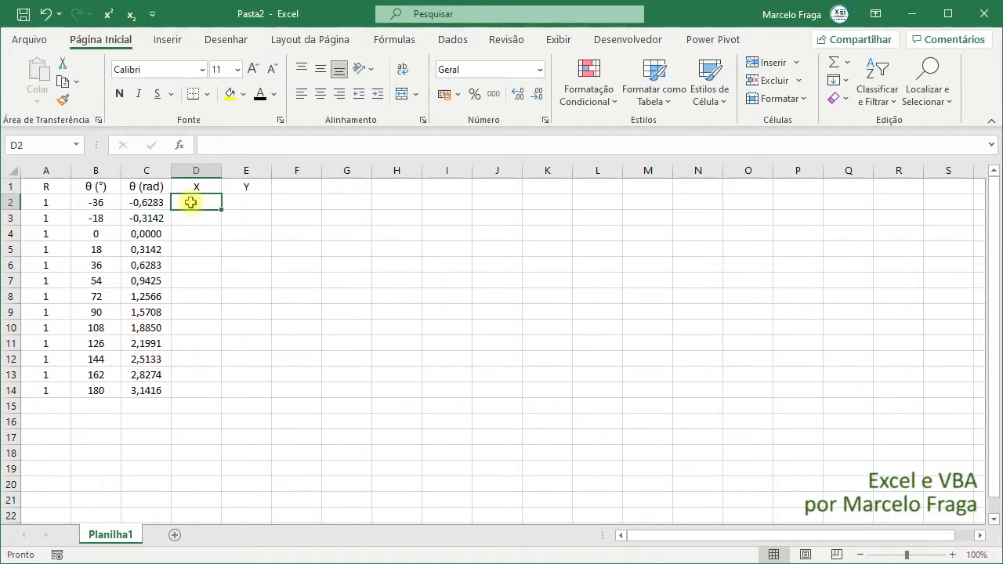
text(X)
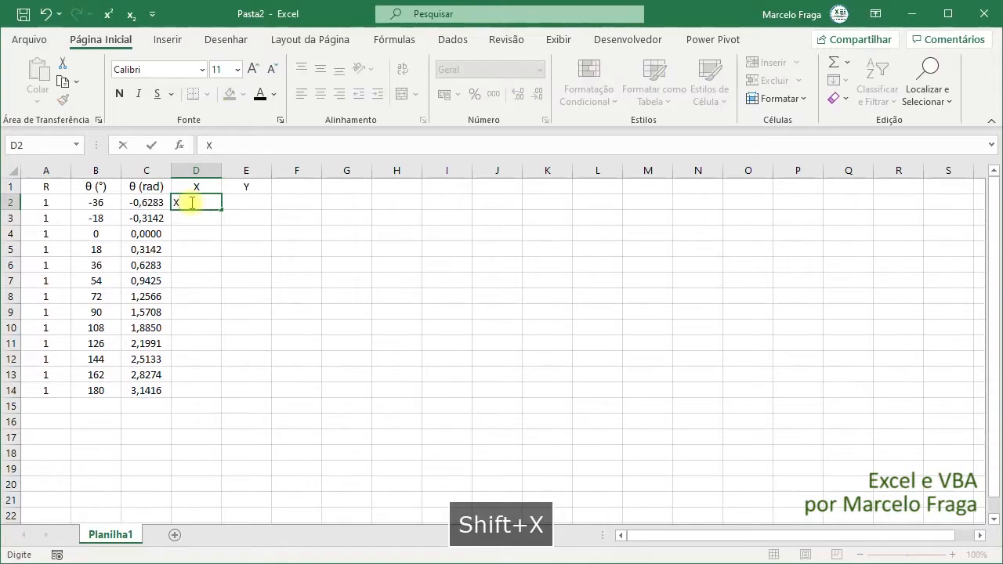
text( =)
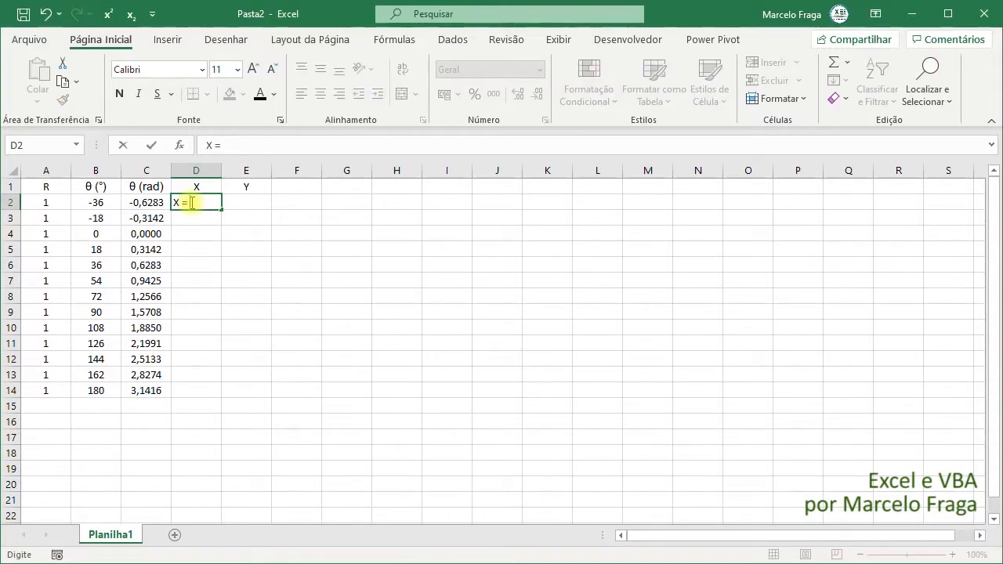
text(R*)
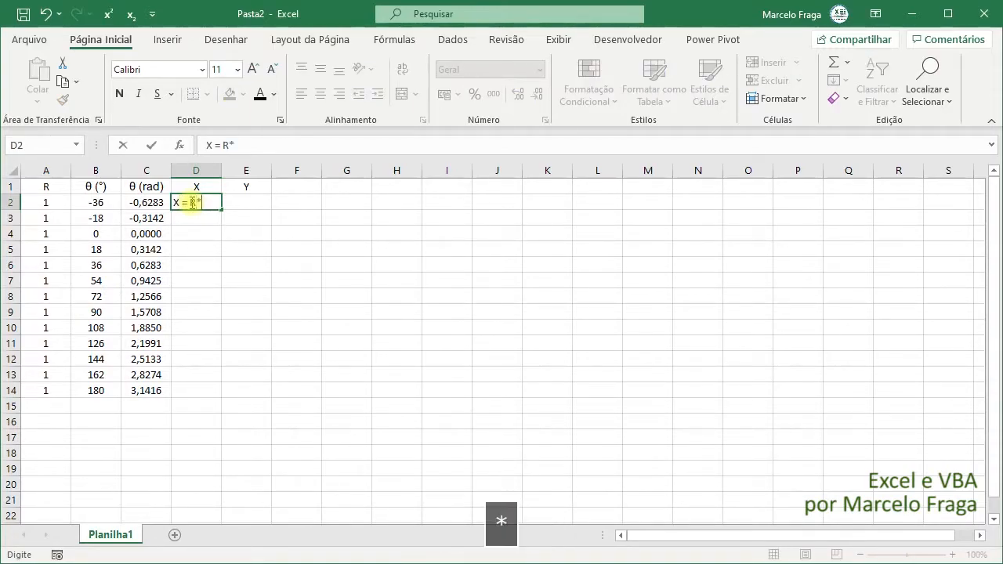
text(cons)
key(shift+9)
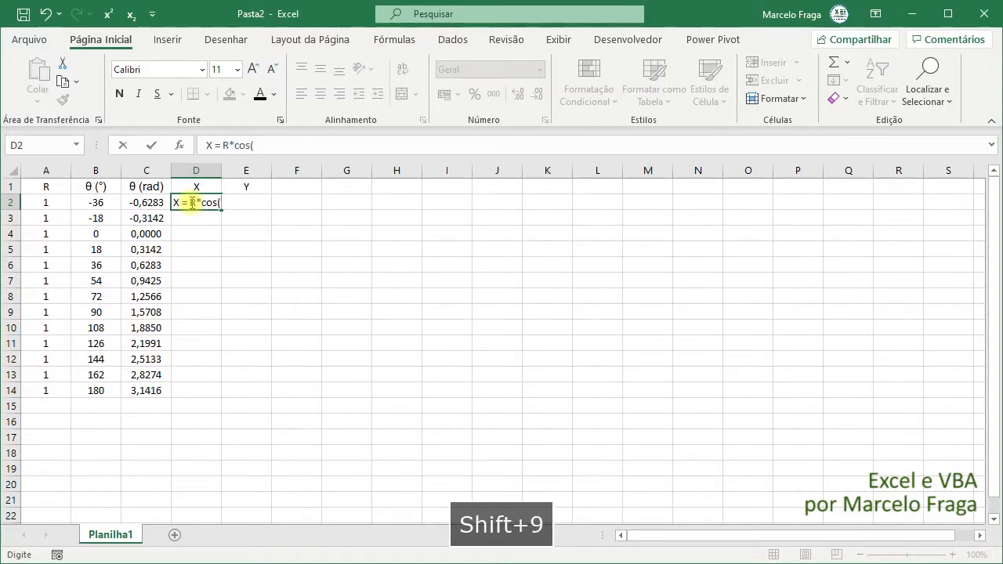
text(TETA))
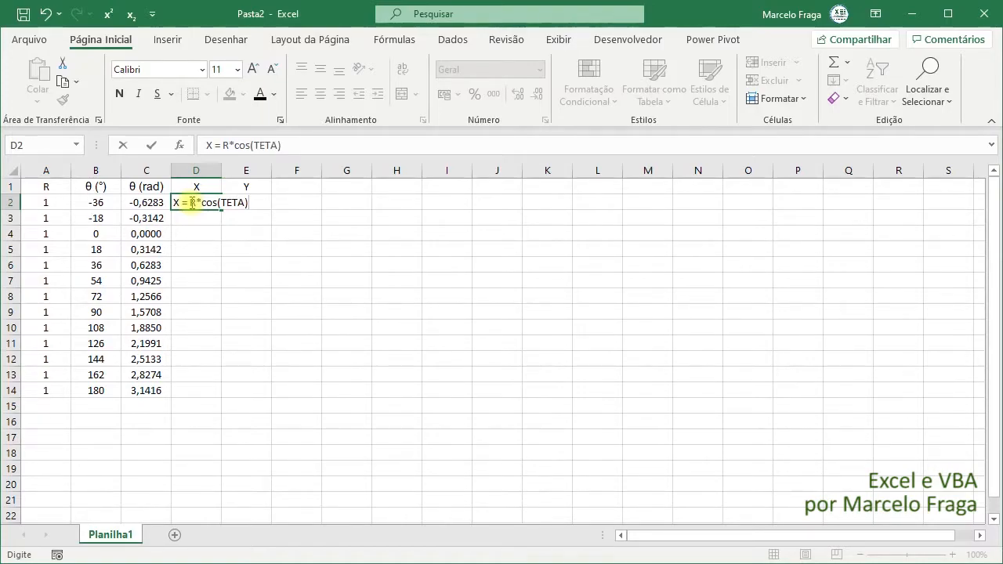
key(Escape)
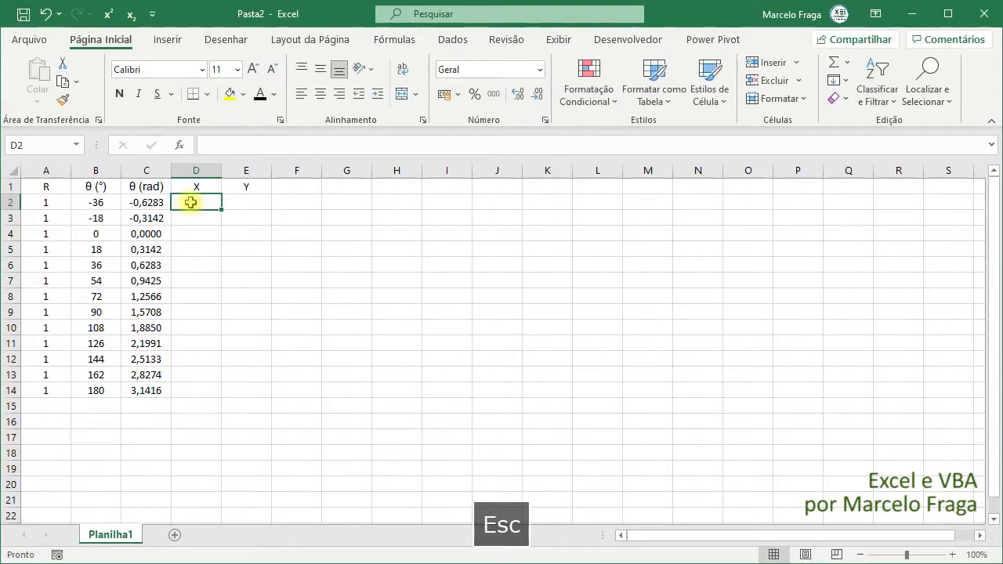
- Enter the X coordinate formula =A2*COS(C2) in D2
text(=)
key(Left)
key(Left)
key(Left)
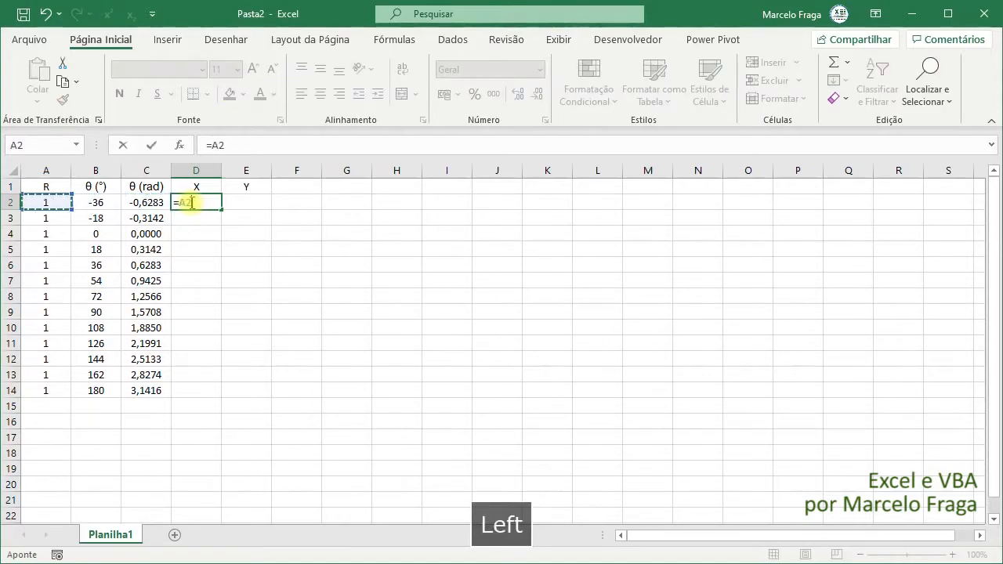
text(*)
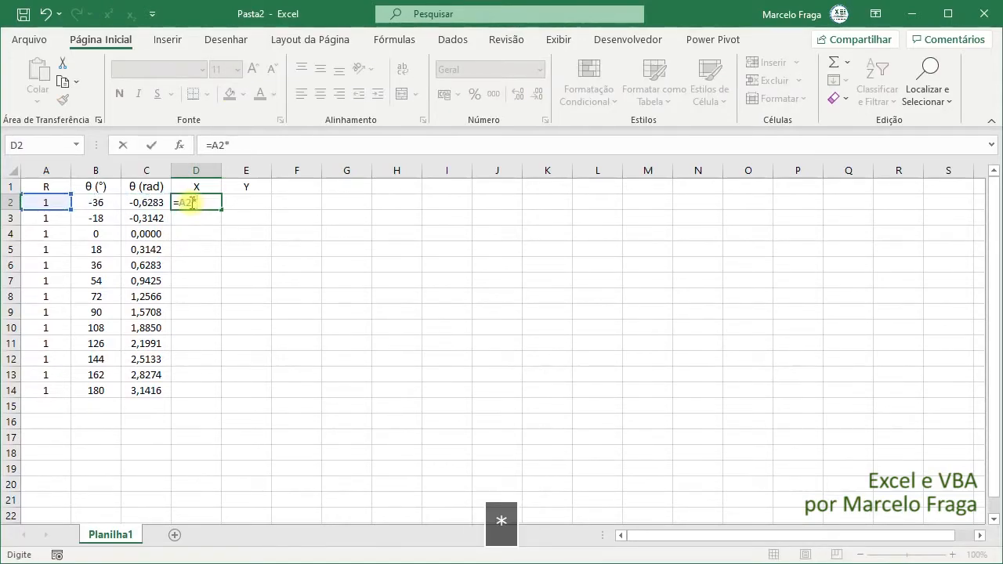
text(con)
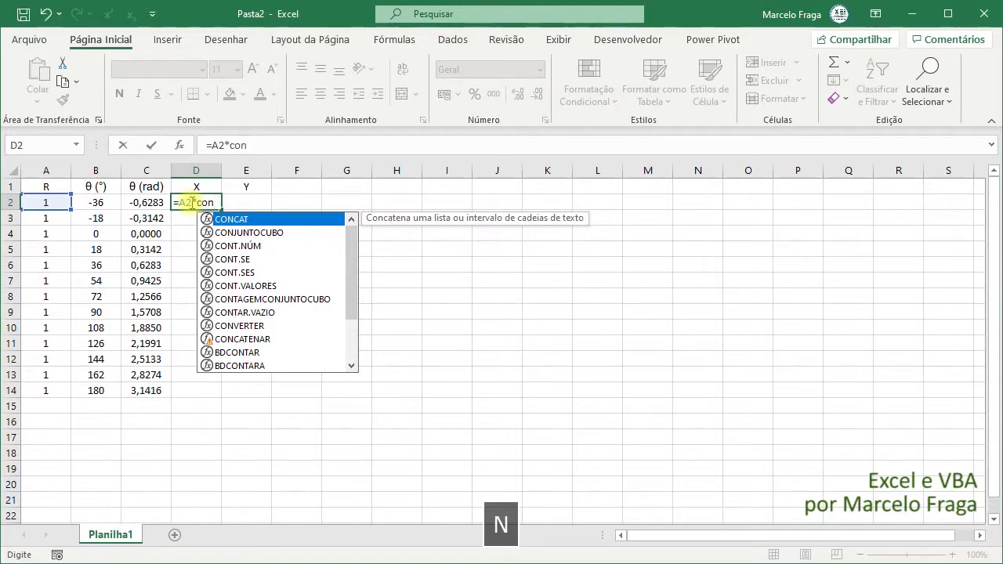
key(BackSpace)
text(s)
key(Tab)
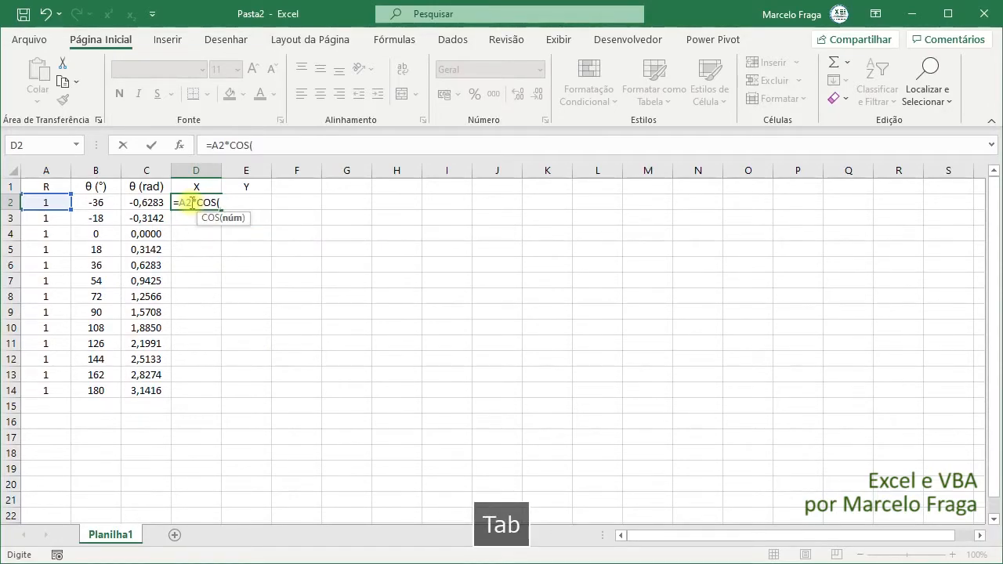
key(Left)
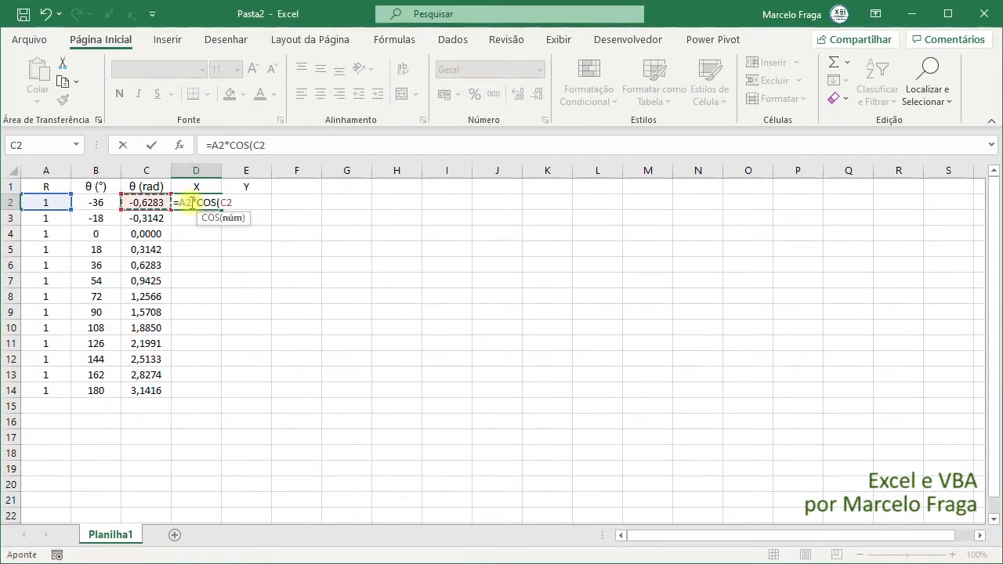
text())
key(Return)
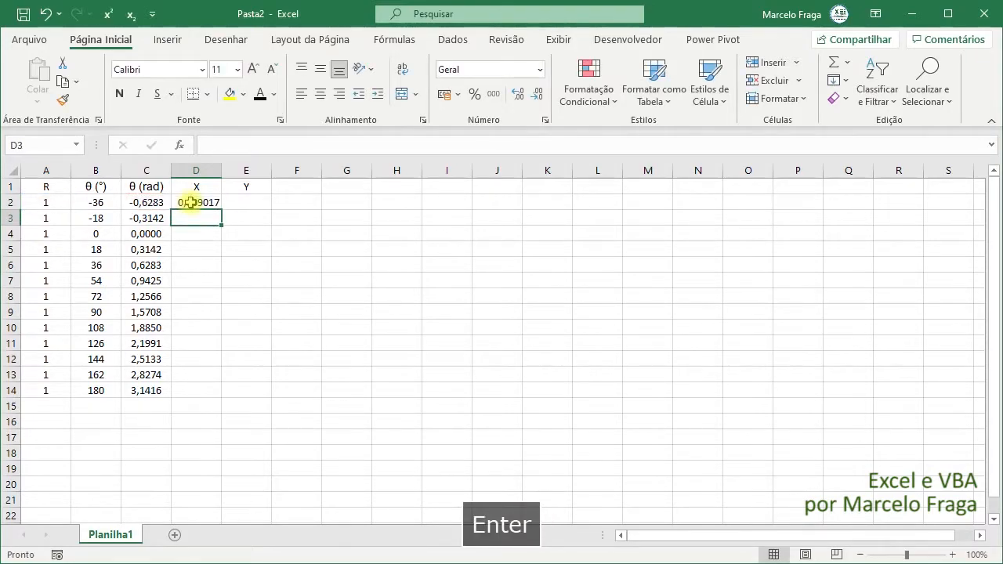
- Fill the D2 formula down through D14 and format the X values as centred with four decimal places
click(191, 202)
double_click(222, 209)
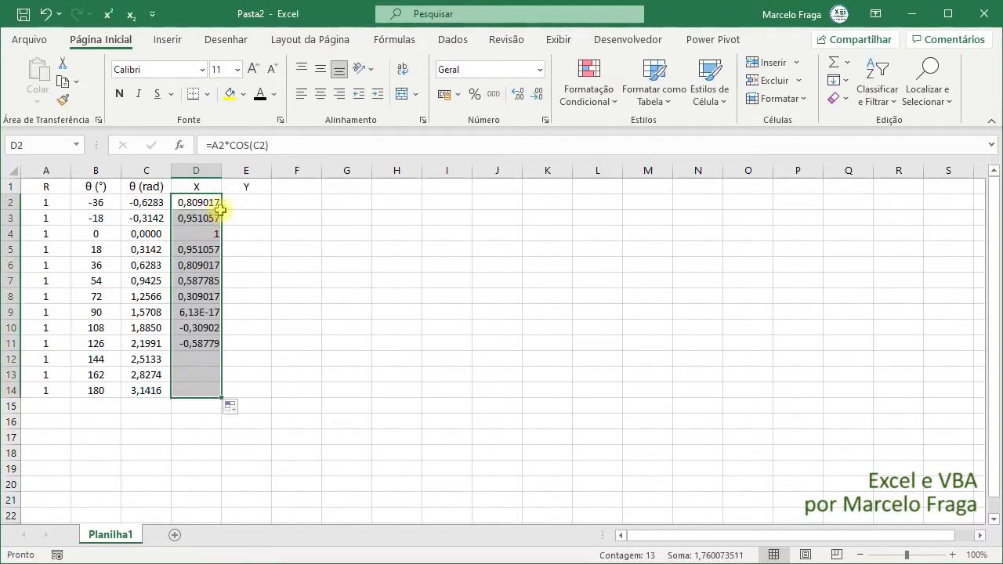
click(321, 95)
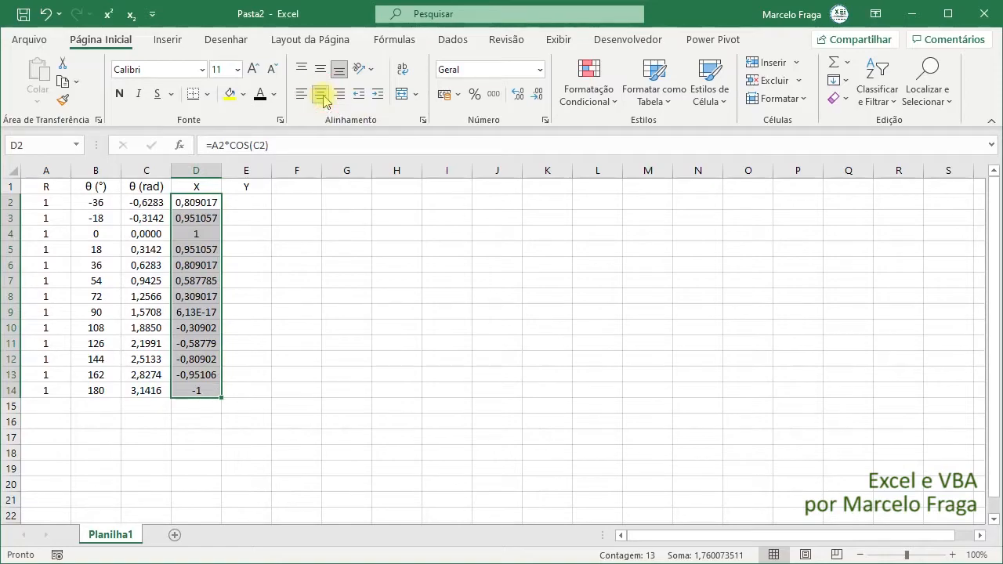
click(534, 95)
click(534, 94)
- Enter the Y coordinate formula =A2*SEN(C2) in E2
click(258, 206)
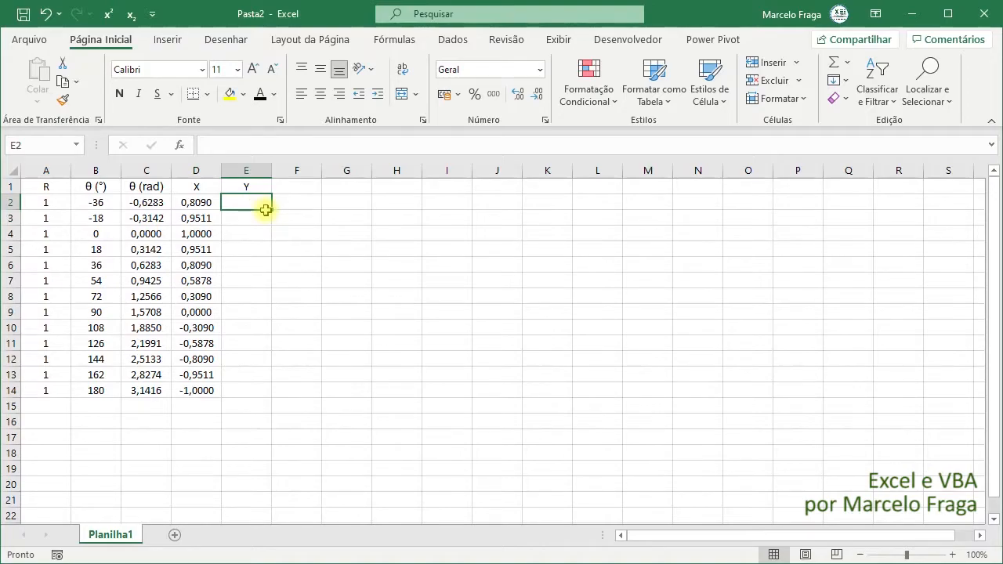
text(=)
key(Left)
key(Left)
key(Left)
key(Left)
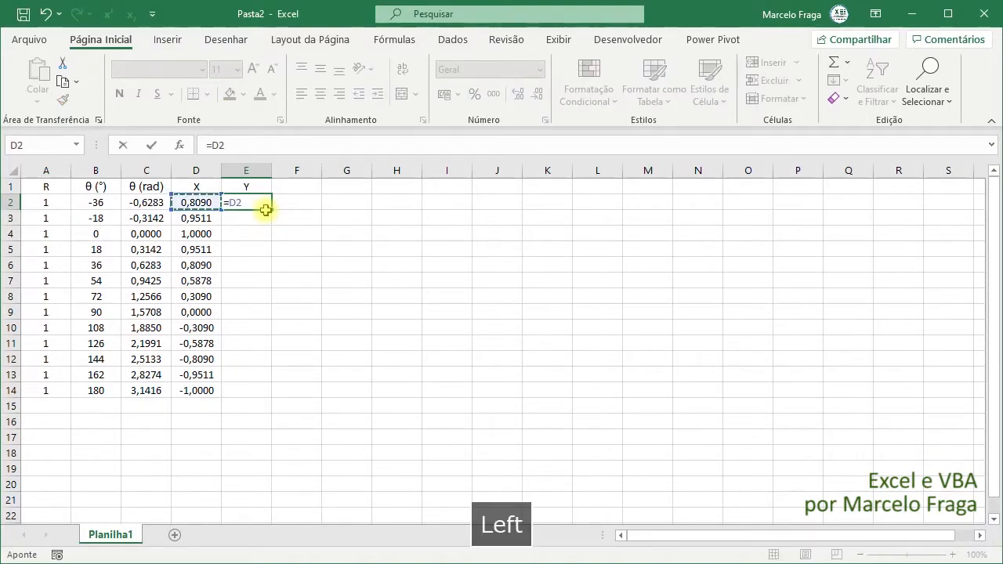
text(*)
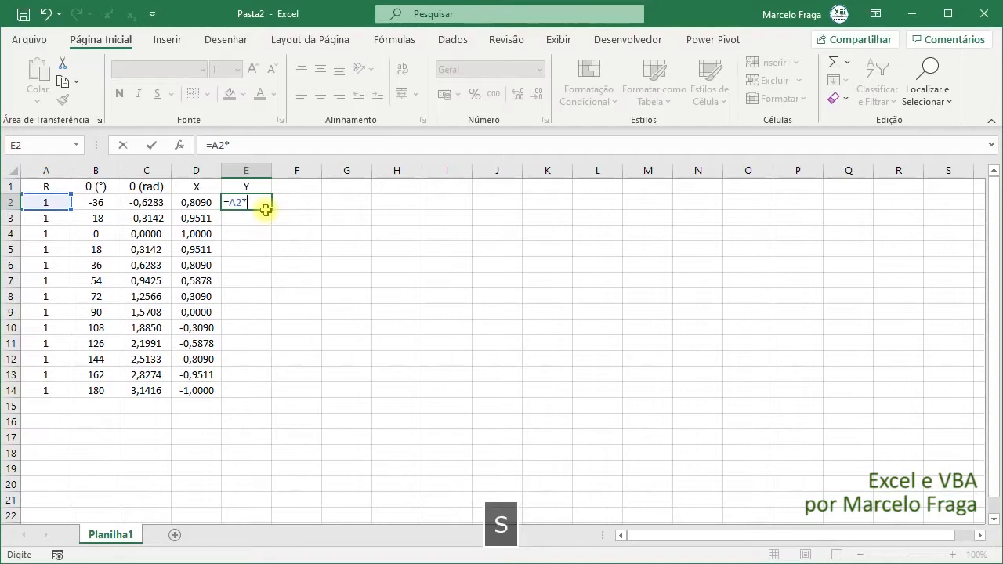
text(sen)
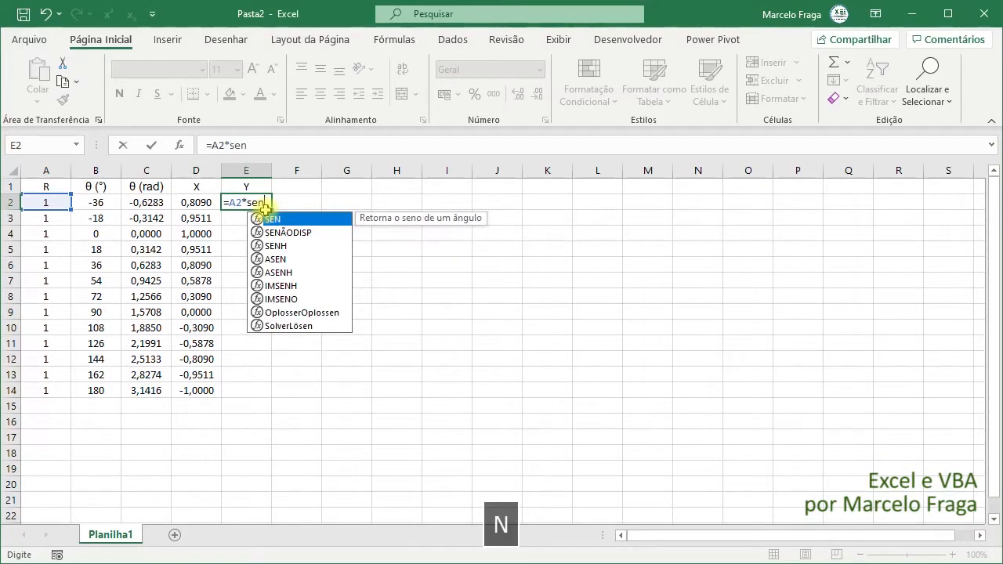
key(Tab)
key(Left)
key(Left)
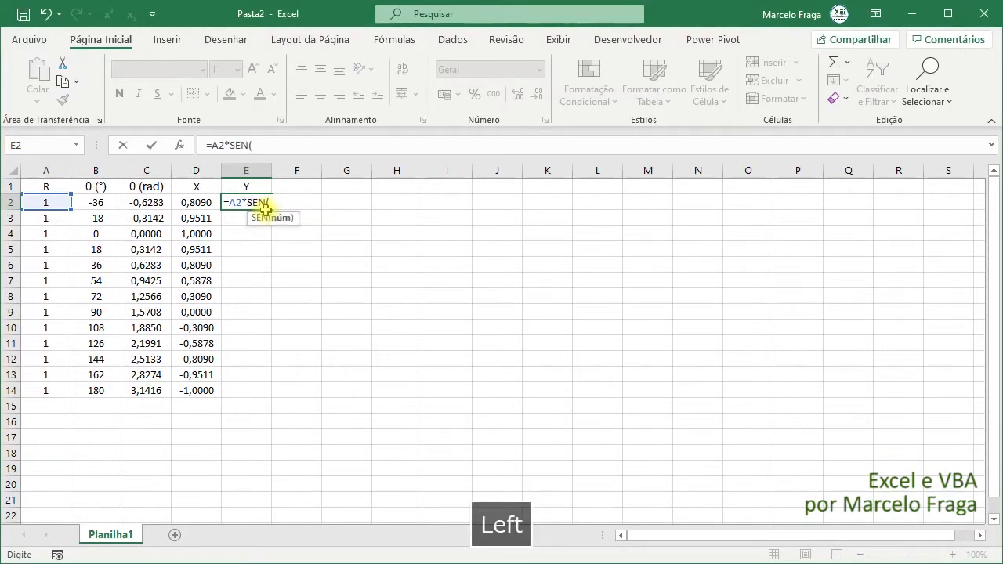
key(Return)
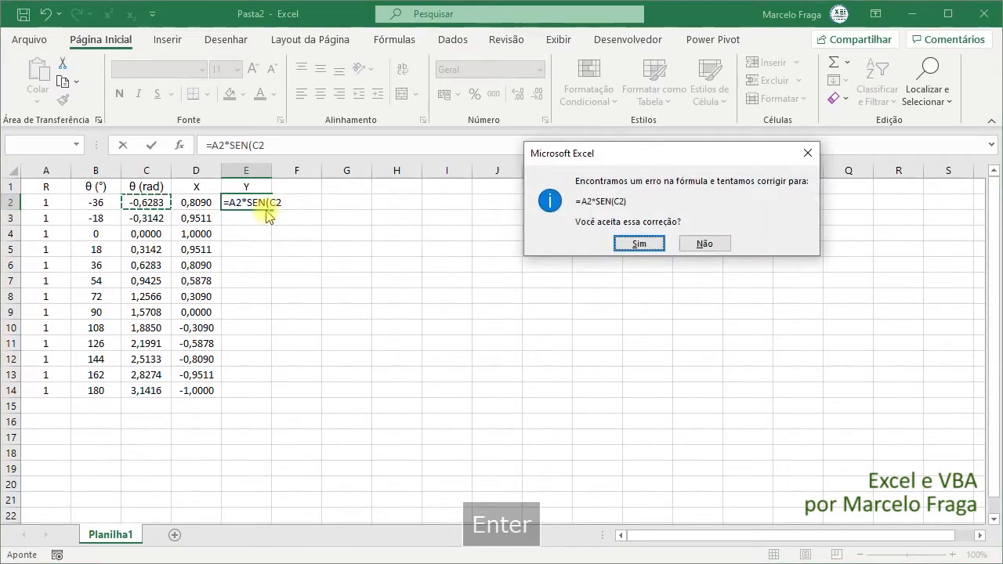
key(Return)
- Fill the E2 formula down through E14 and format the Y values as centred with four decimal places
click(264, 204)
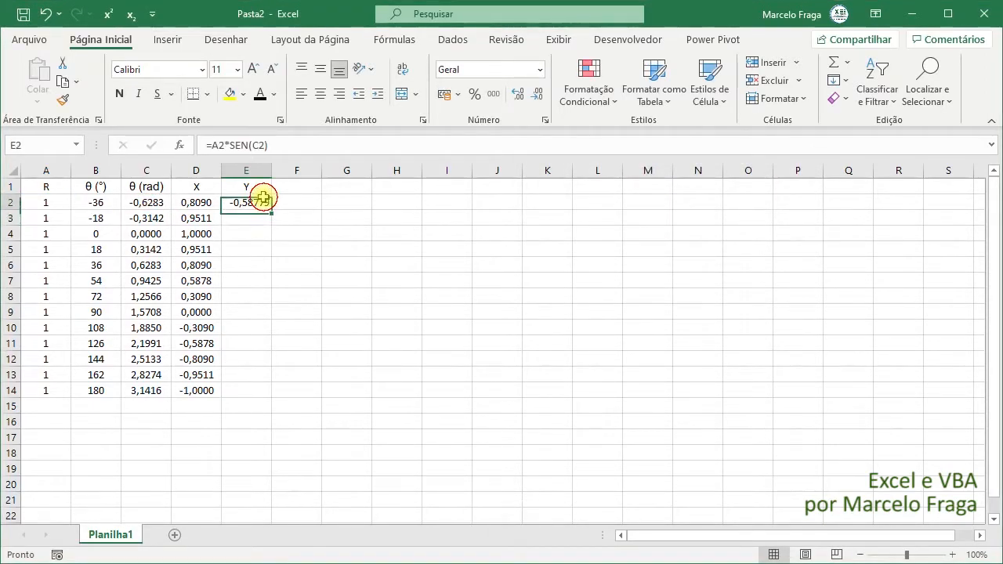
double_click(271, 210)
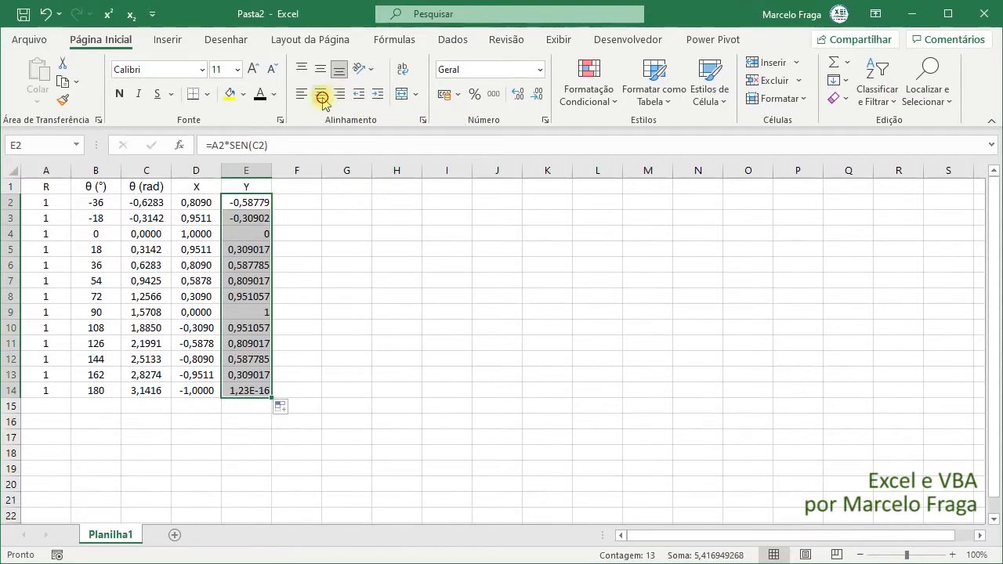
click(320, 94)
click(537, 95)
click(536, 95)
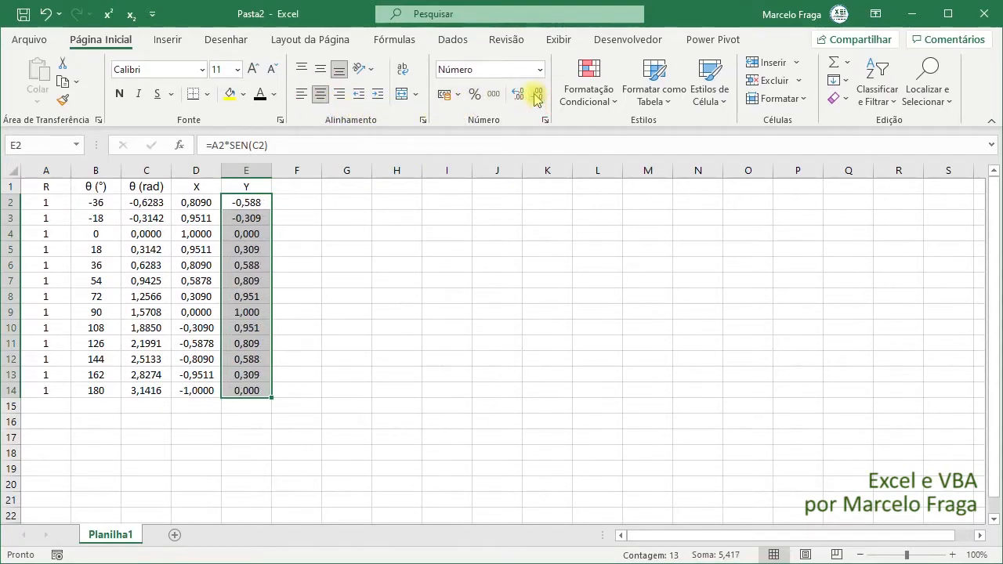
click(516, 95)
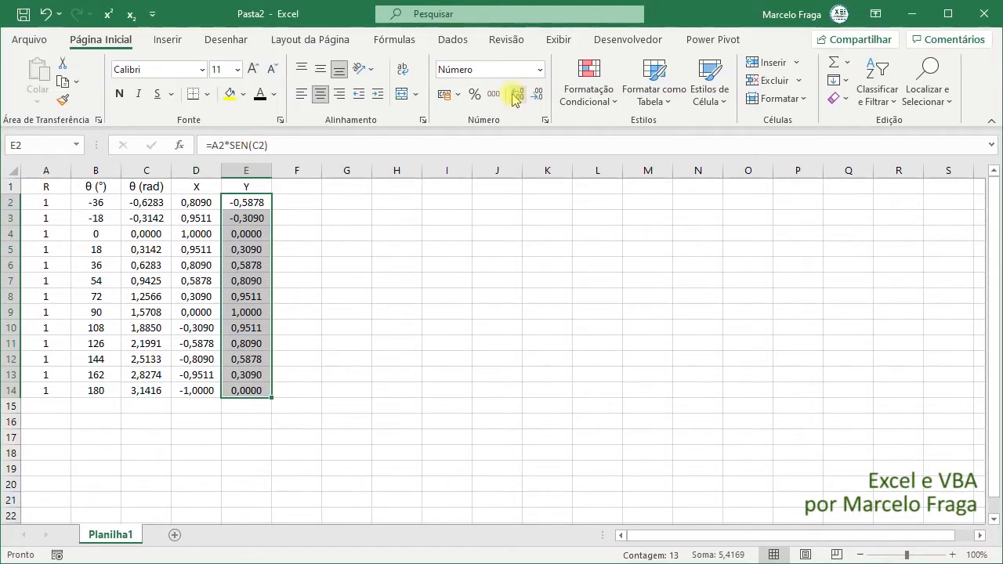
- Add the column header Y' in F1 and start a formula in F2
click(311, 189)
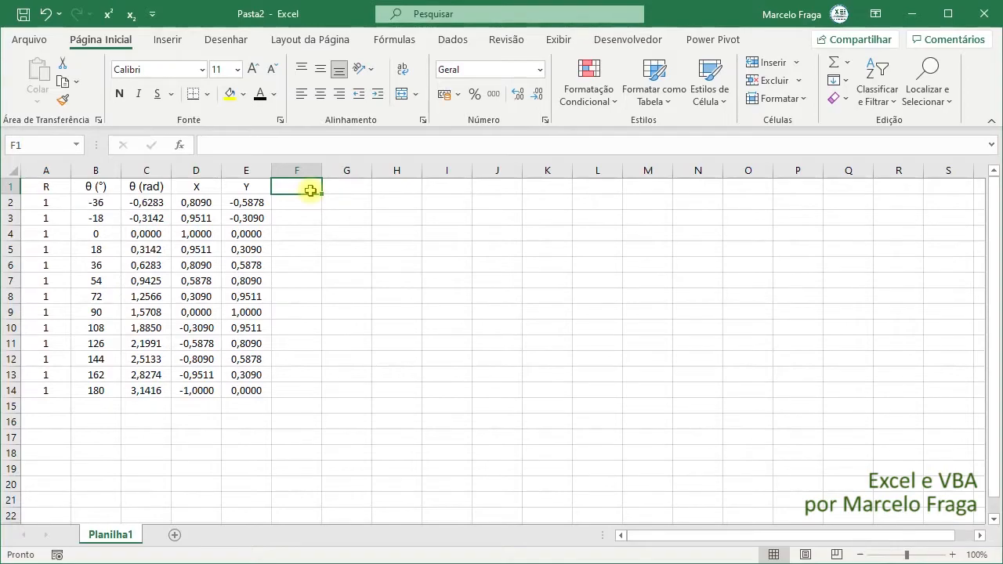
text(Y')
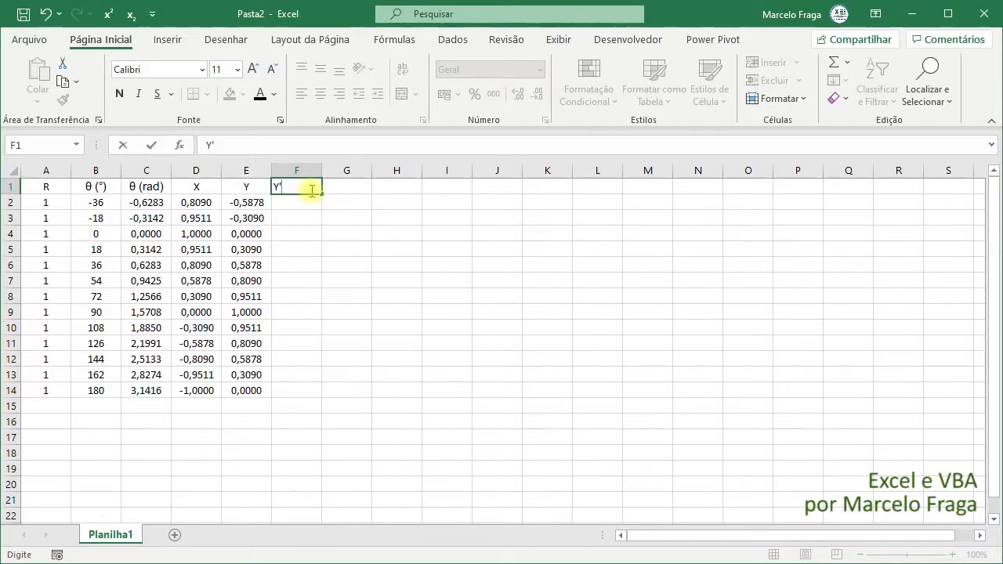
key(Return)
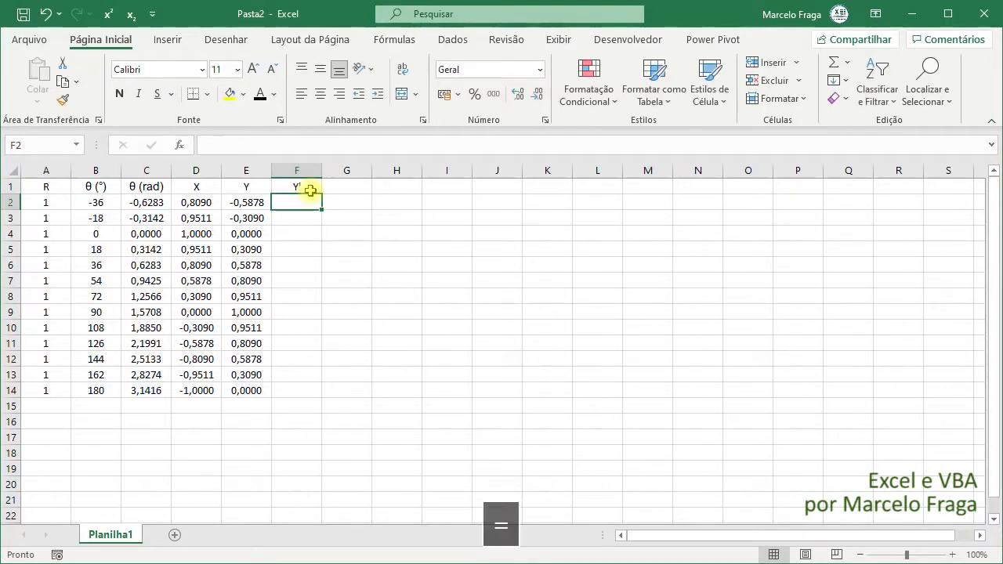
text(=)
key(Left)
key(Left)
key(Left)
key(Left)
key(Left)
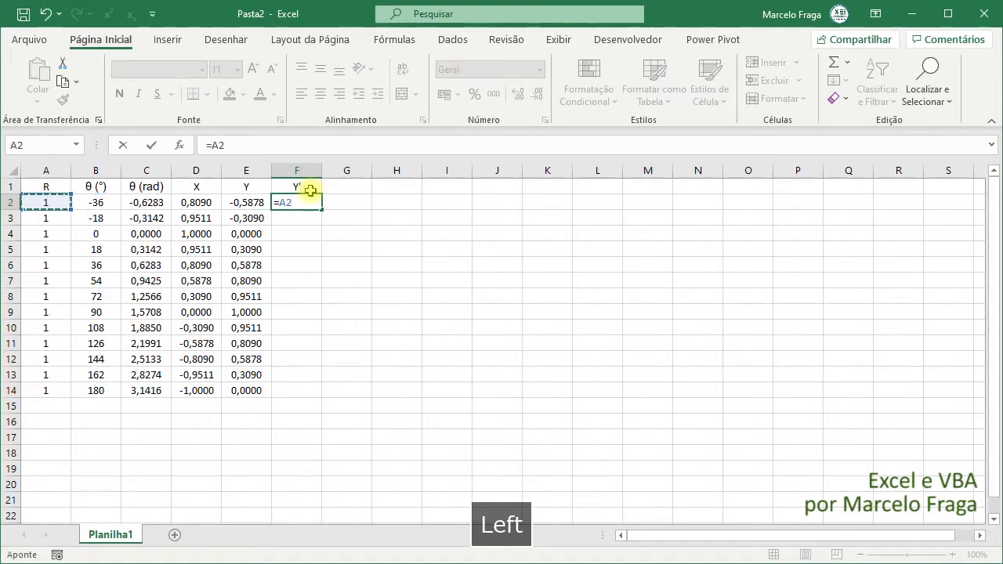
text(*)
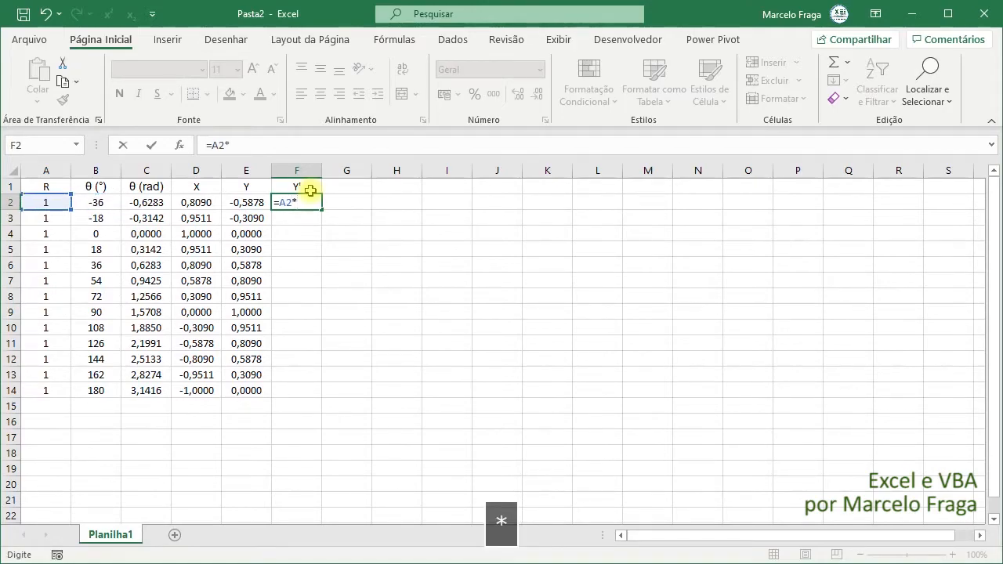
key(BackSpace)
key(BackSpace)
key(BackSpace)
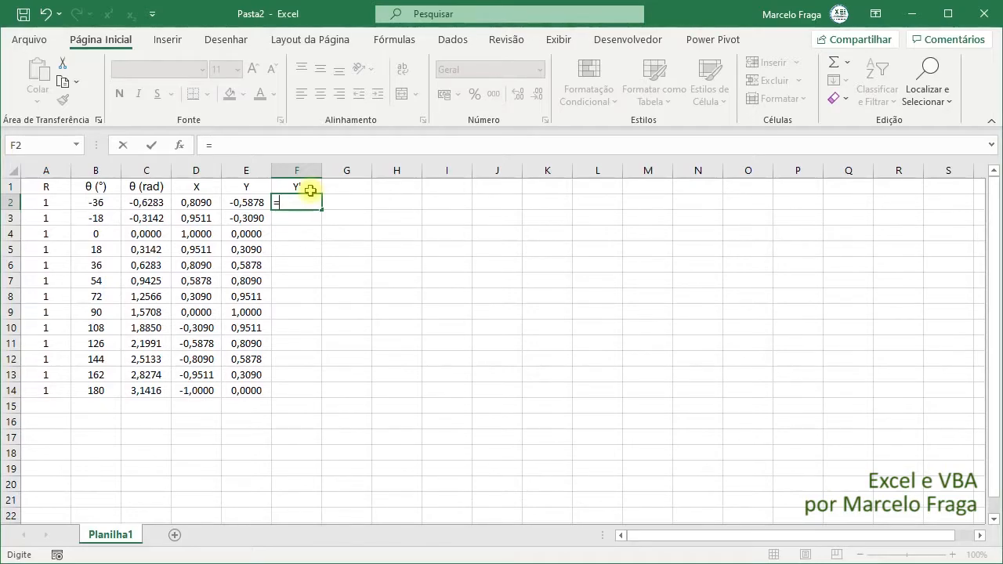
- Complete the formula in F2 as =1,1*SEN(C2)
text(1,1*sex)
key(BackSpace)
text(n)
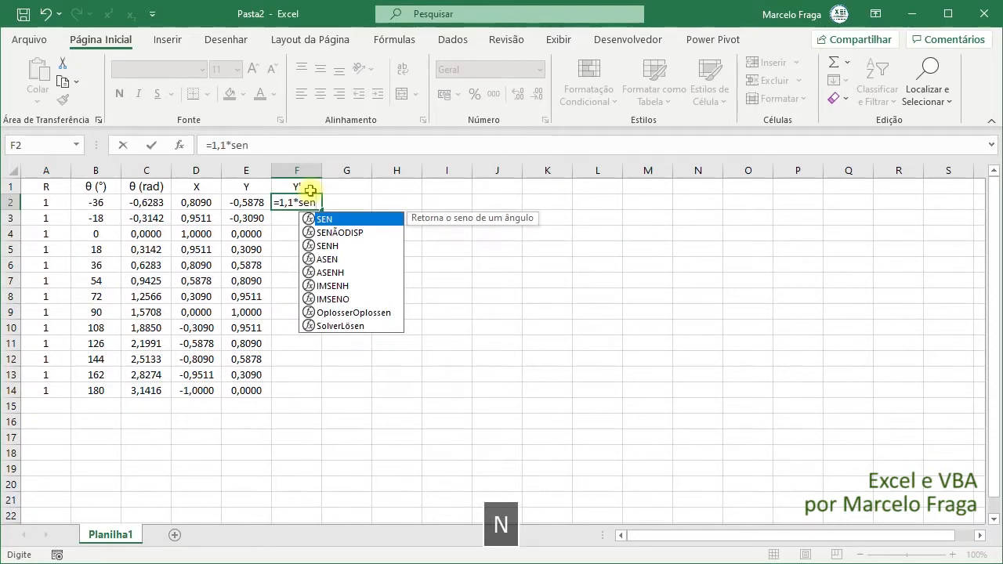
key(BackSpace)
text(m()
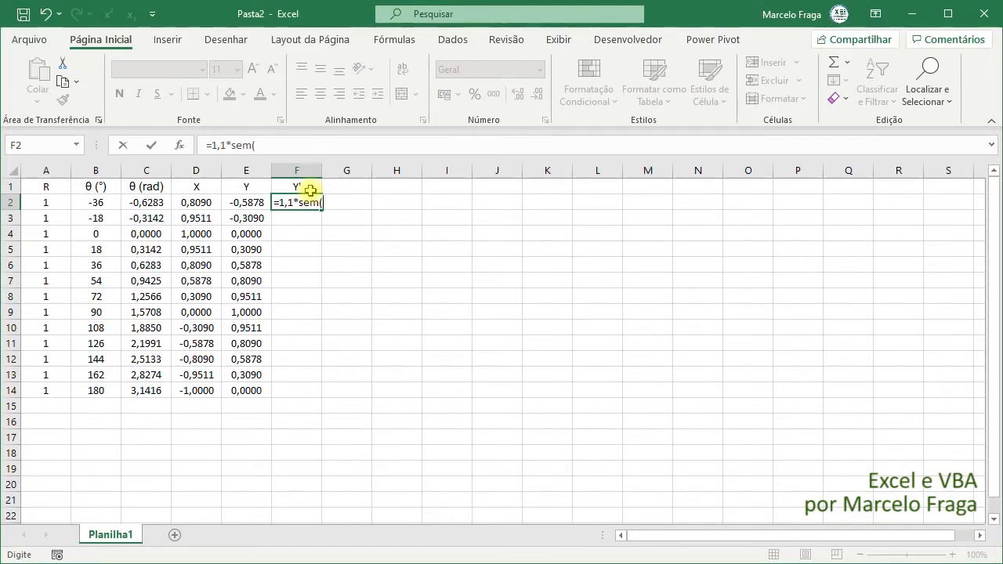
key(BackSpace)
key(BackSpace)
text(n)
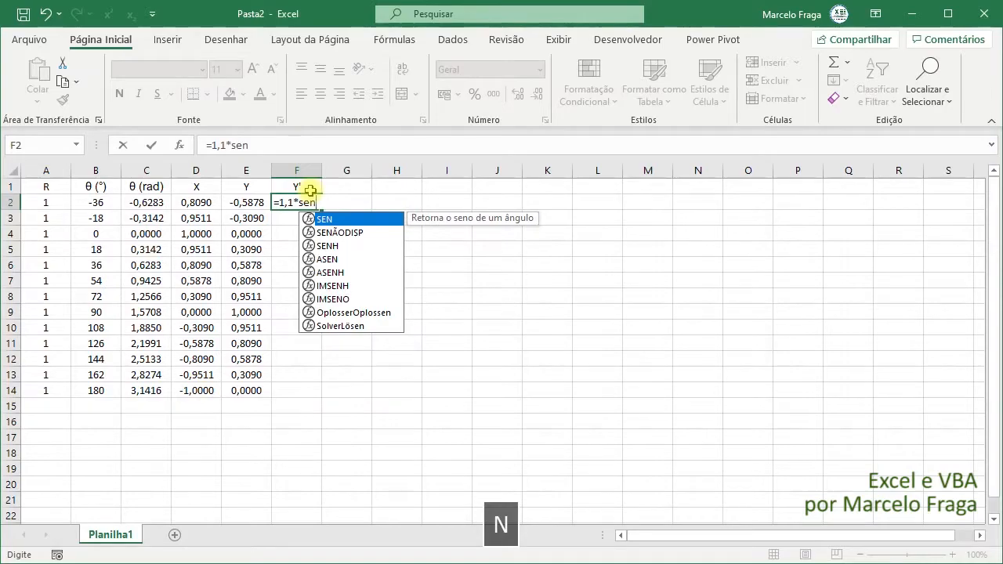
text(()
key(Left)
key(Left)
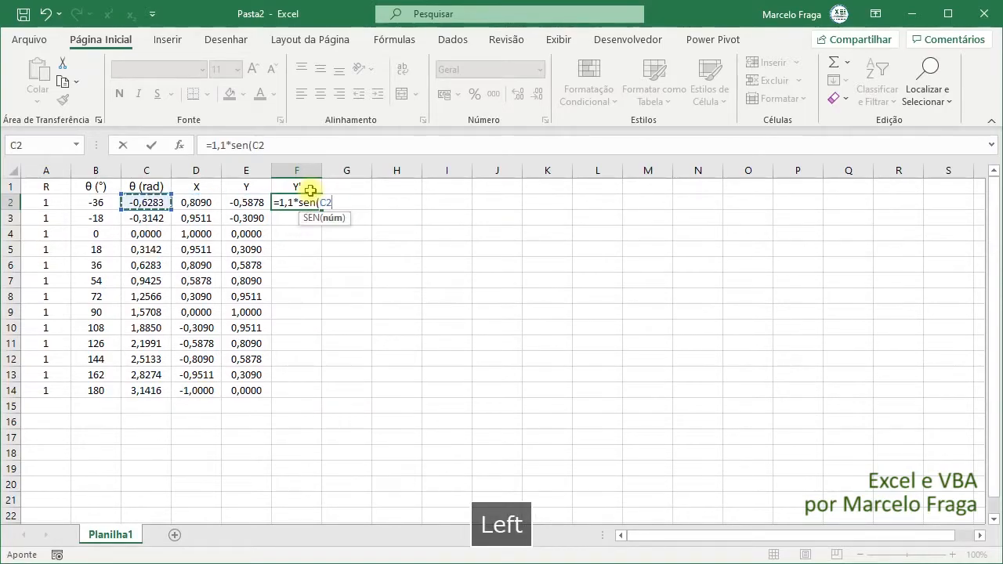
key(Return)
key(Return)
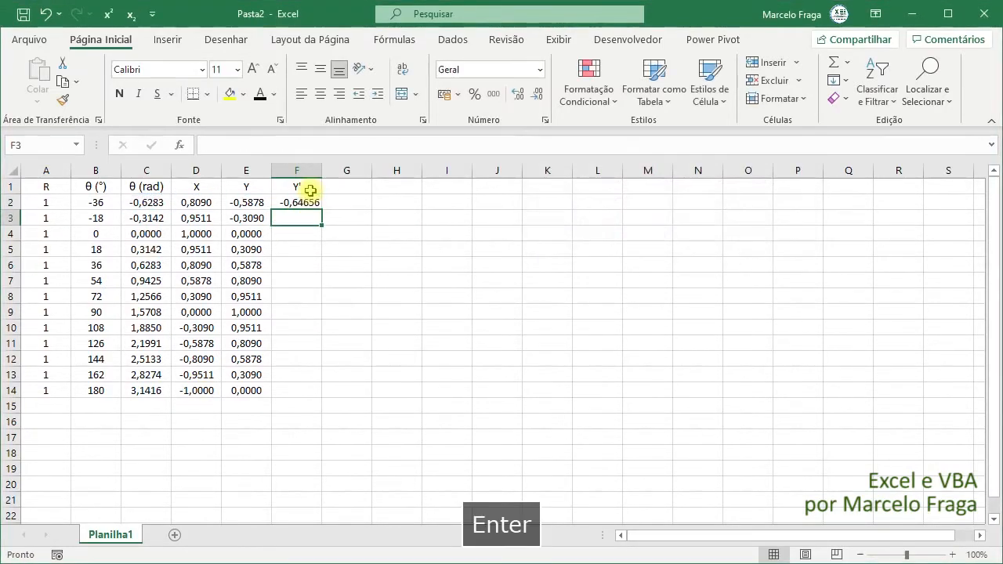
- Fill the F2 formula down through F14 and format the Y' values as centred with three decimal places
click(311, 202)
key(Escape)
double_click(320, 209)
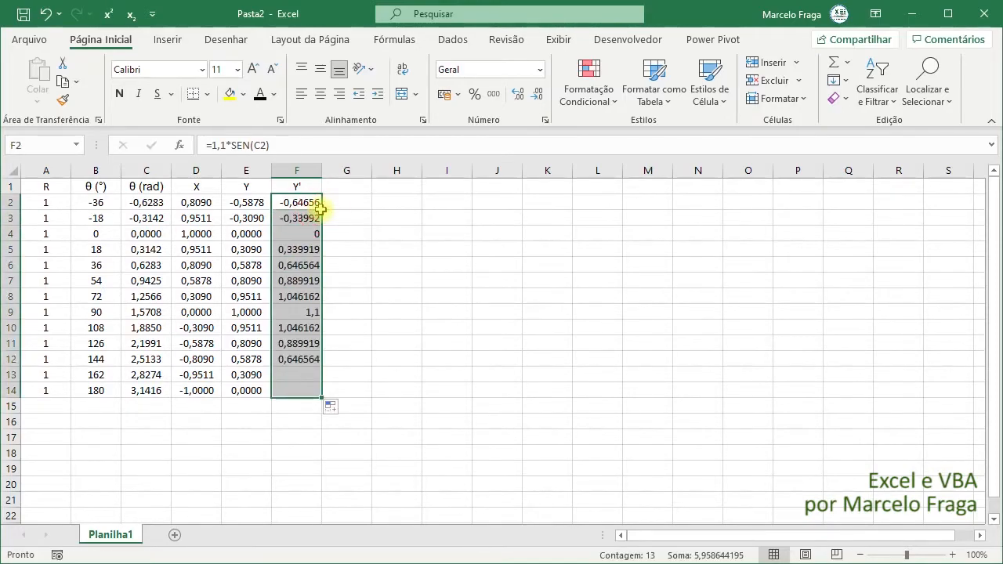
click(322, 94)
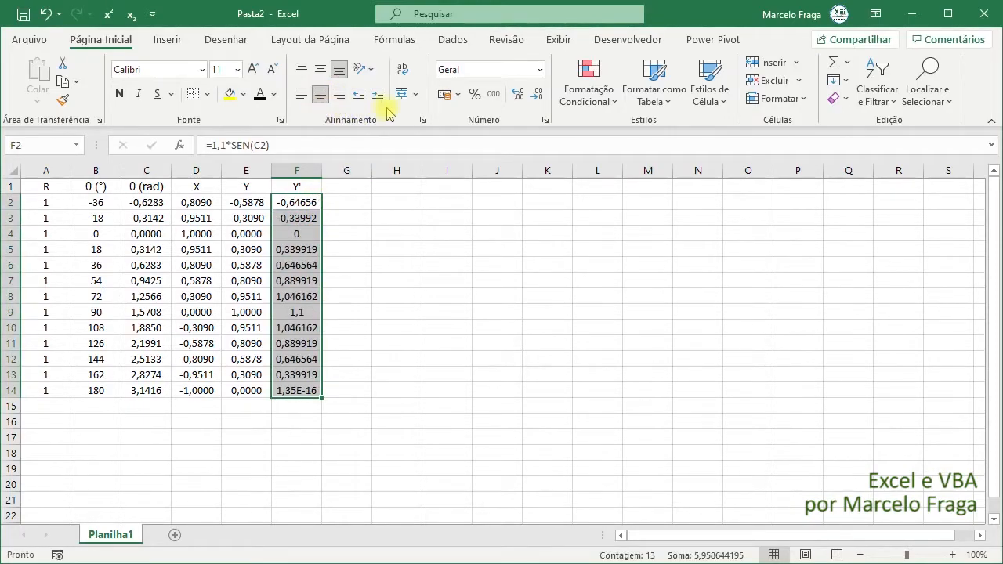
click(537, 96)
click(537, 96)
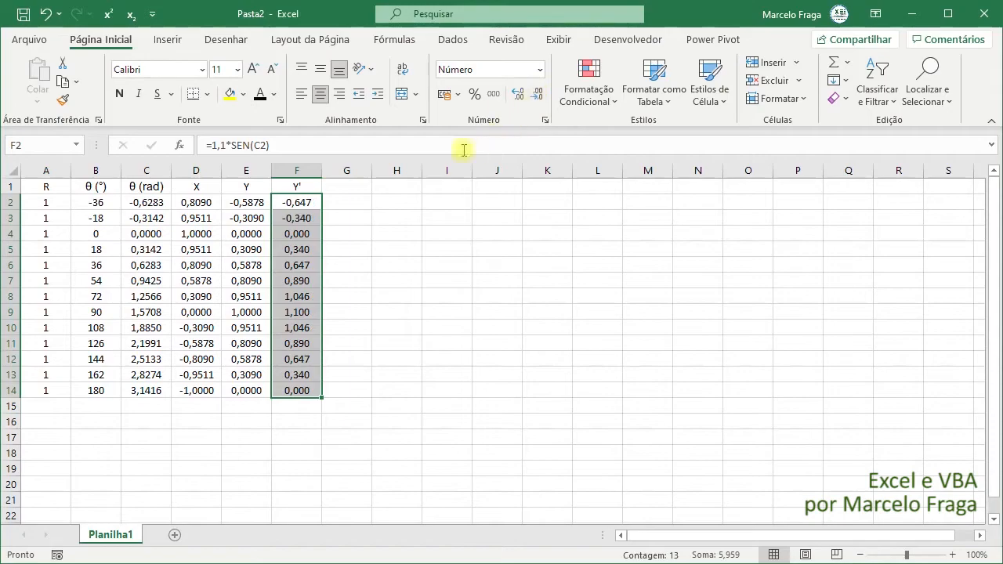
- Add the column header Valores in G1 and enter 120 in G2 and 110 in G3
click(356, 186)
text(Val)
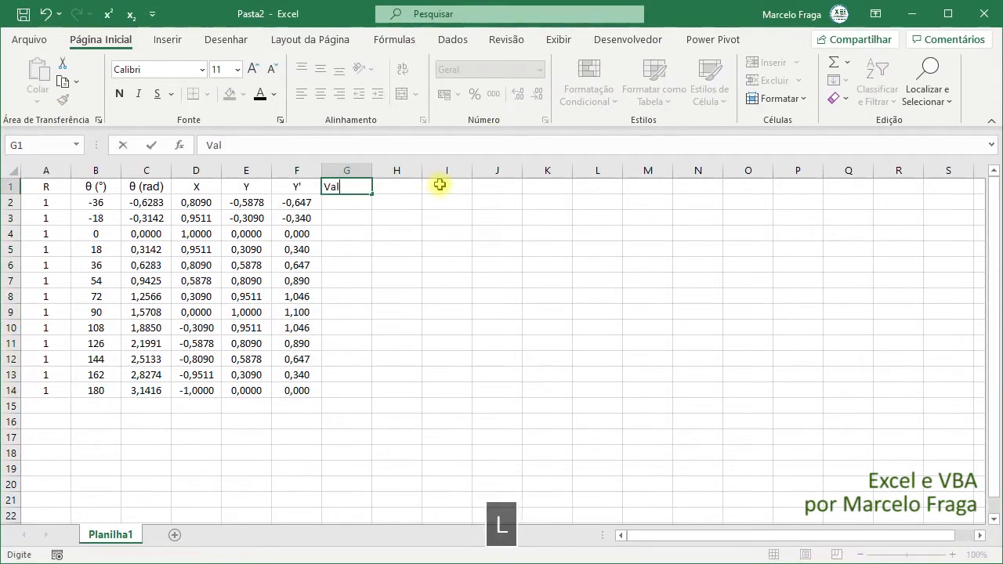
text(ores)
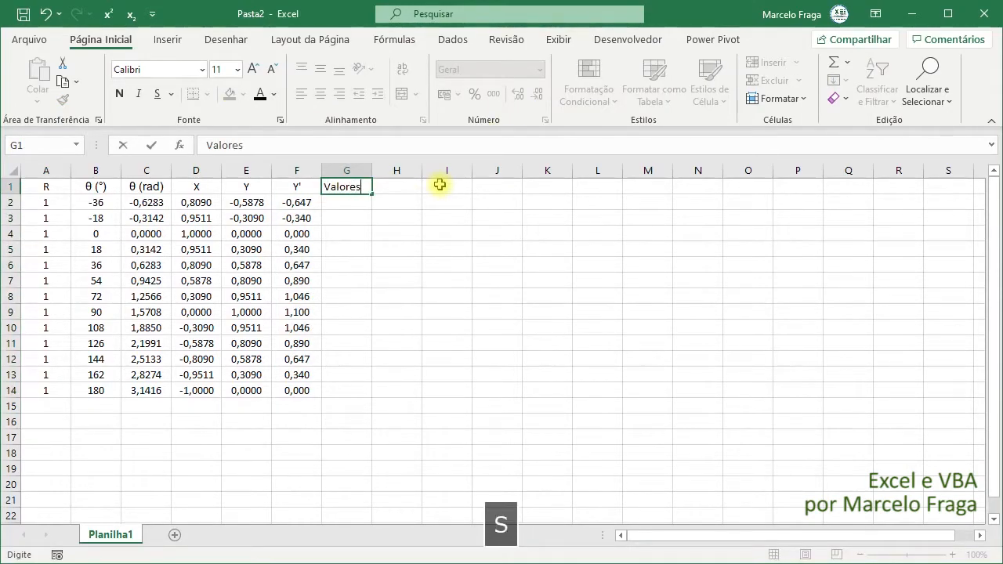
key(Return)
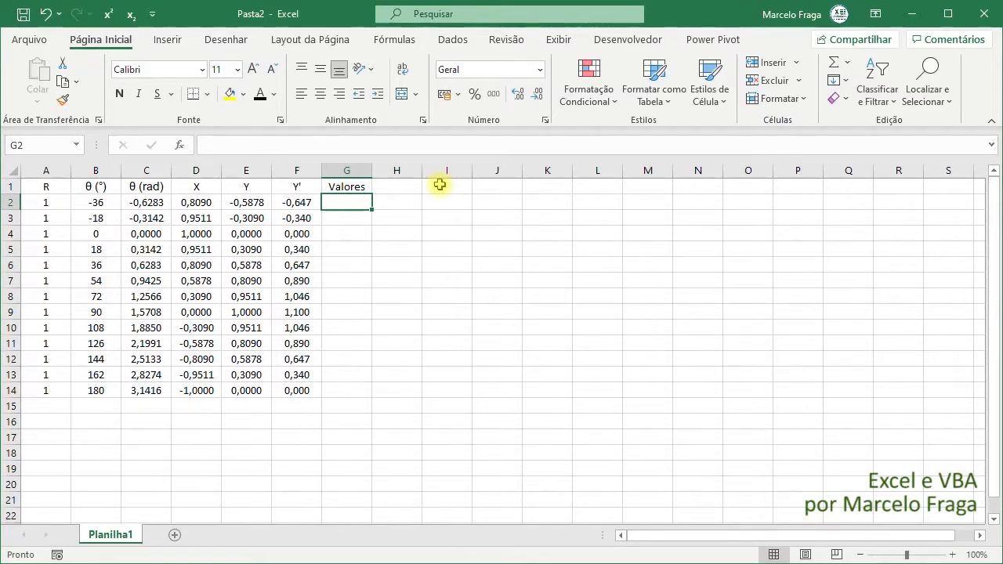
text(120)
key(Return)
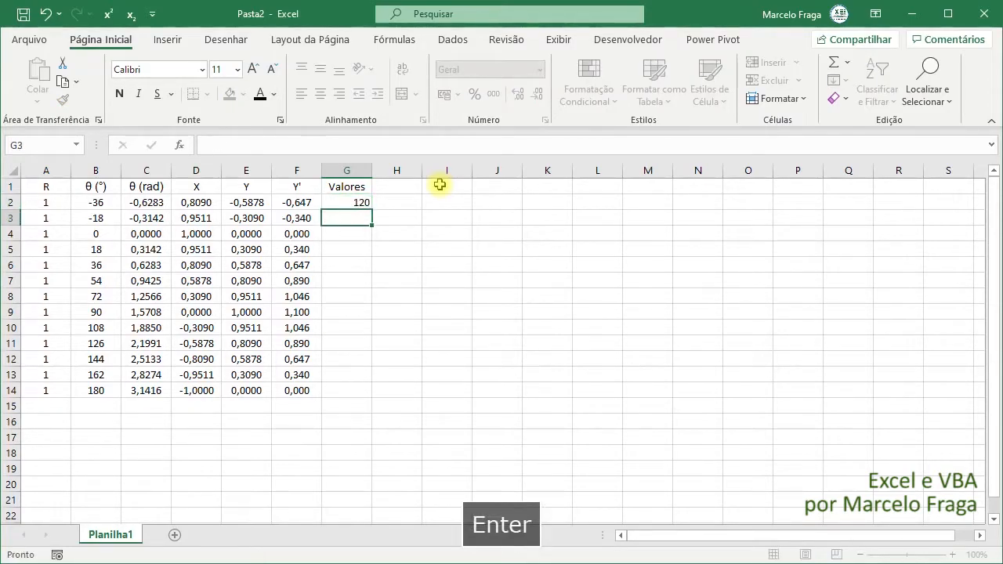
text(110)
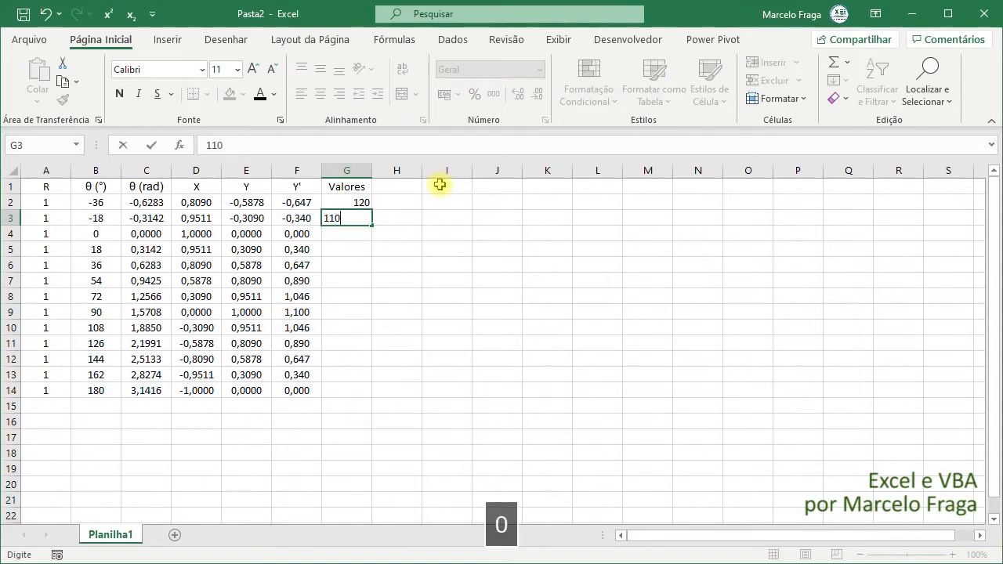
key(Return)
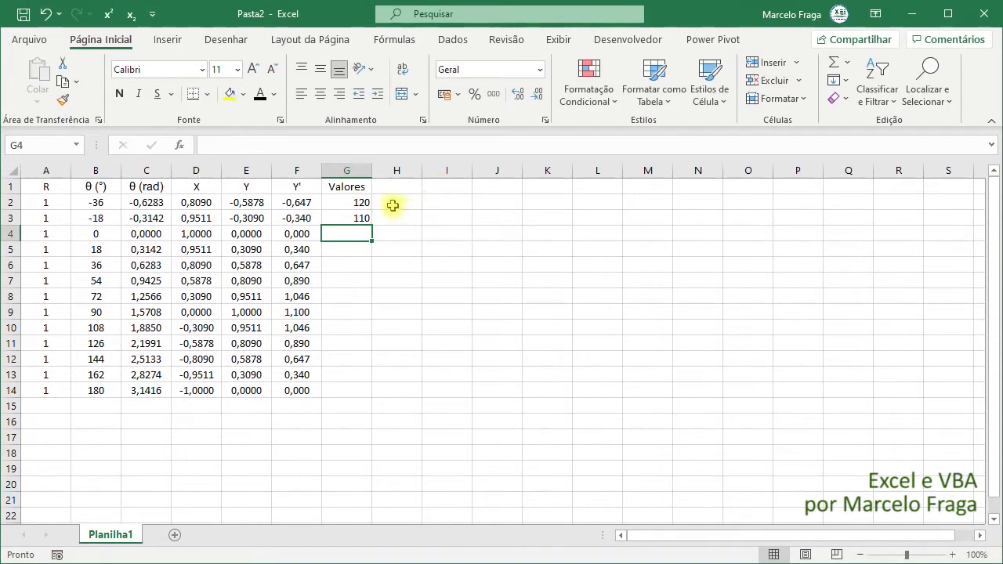
- Extend the Valores series in steps of -10 from G2:G3 down through G14 and centre the values
click(356, 206)
drag(356, 205, 375, 392)
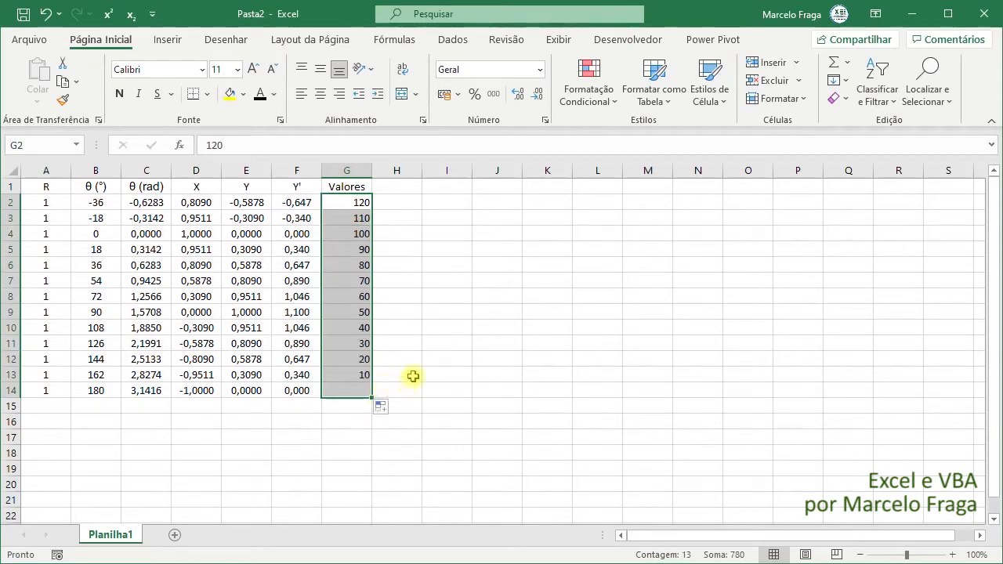
click(321, 94)
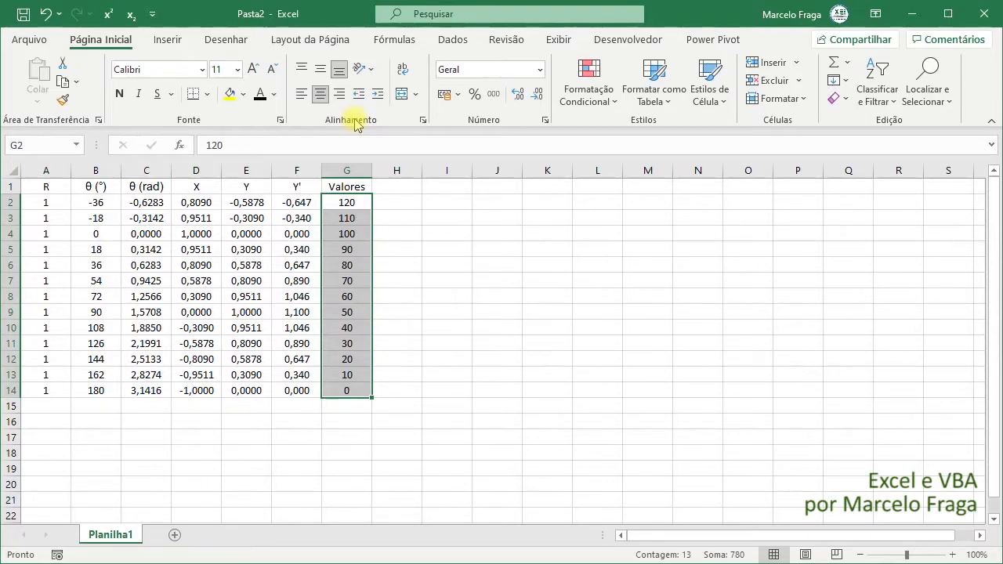
- Insert a scatter chart with smooth lines and markers from D1:F14, place it beside the table and make it taller
drag(197, 190, 313, 390)
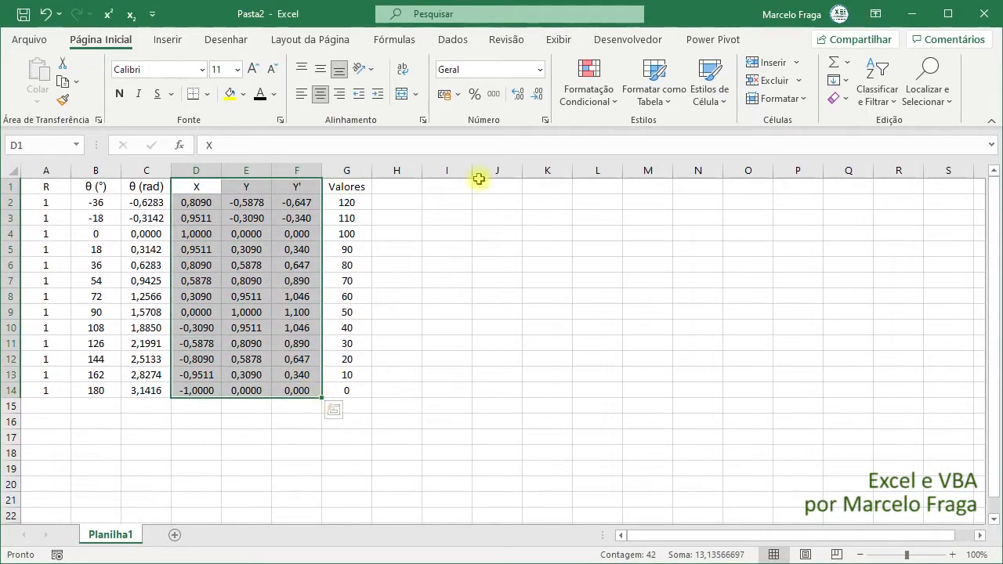
click(182, 42)
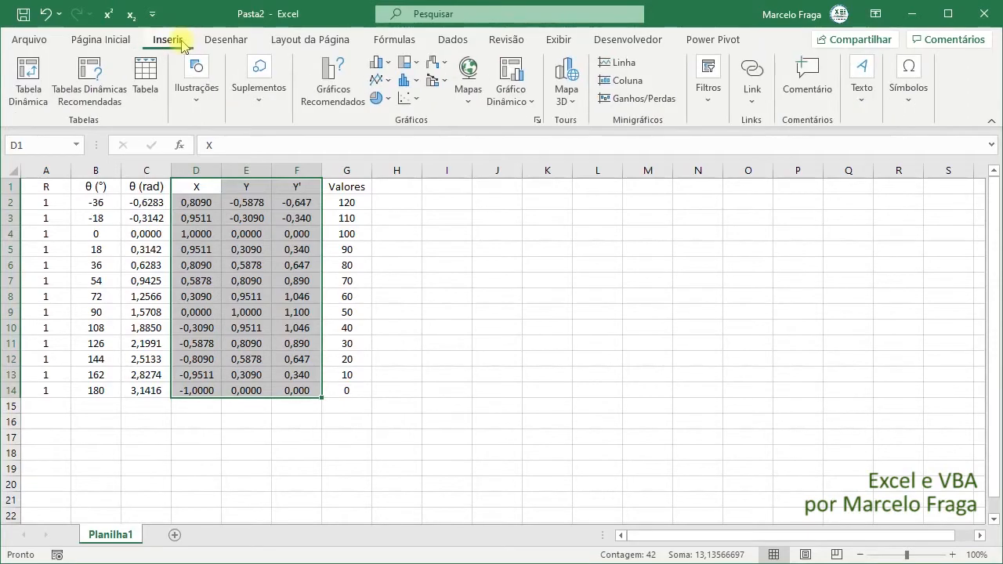
click(413, 100)
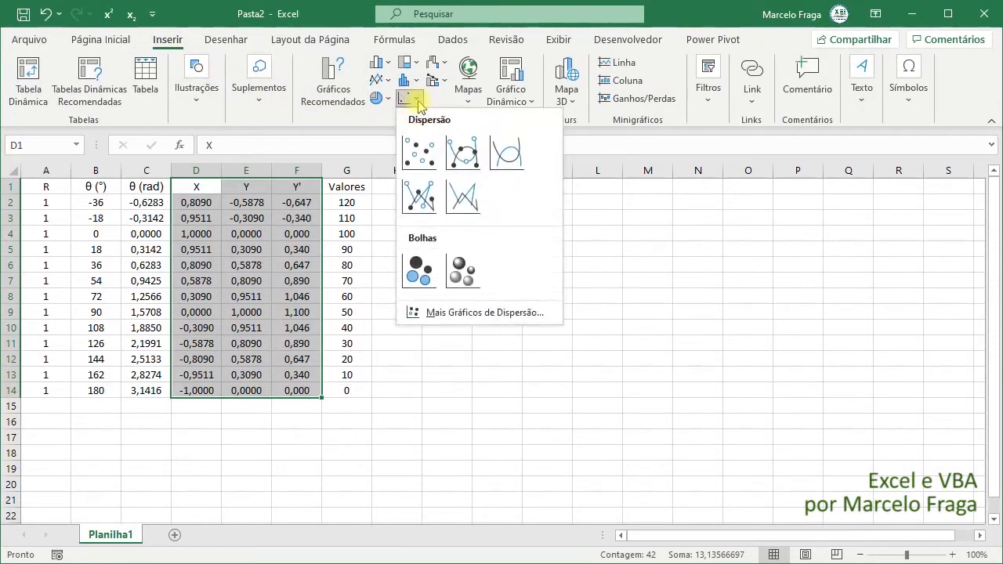
click(460, 151)
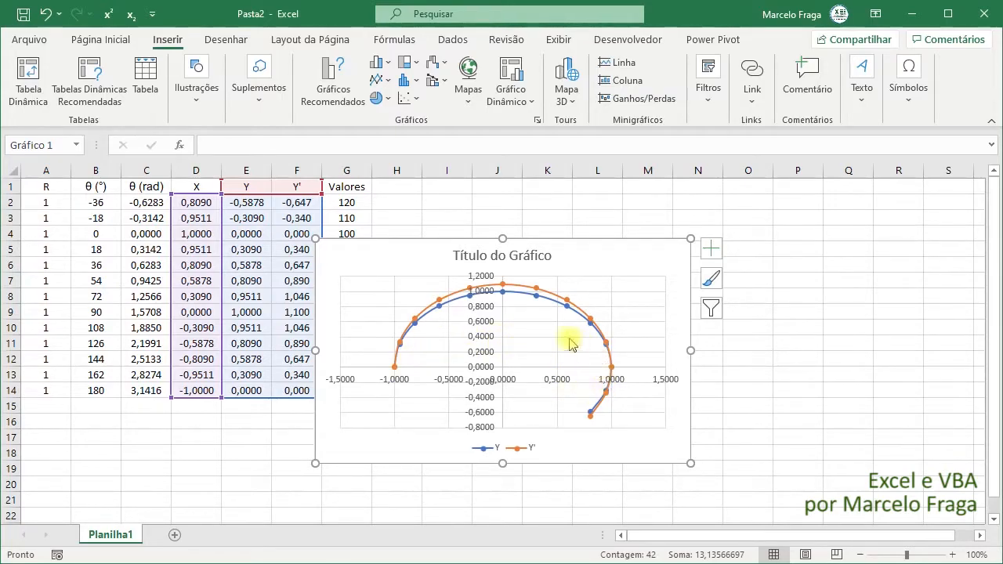
drag(589, 251, 697, 215)
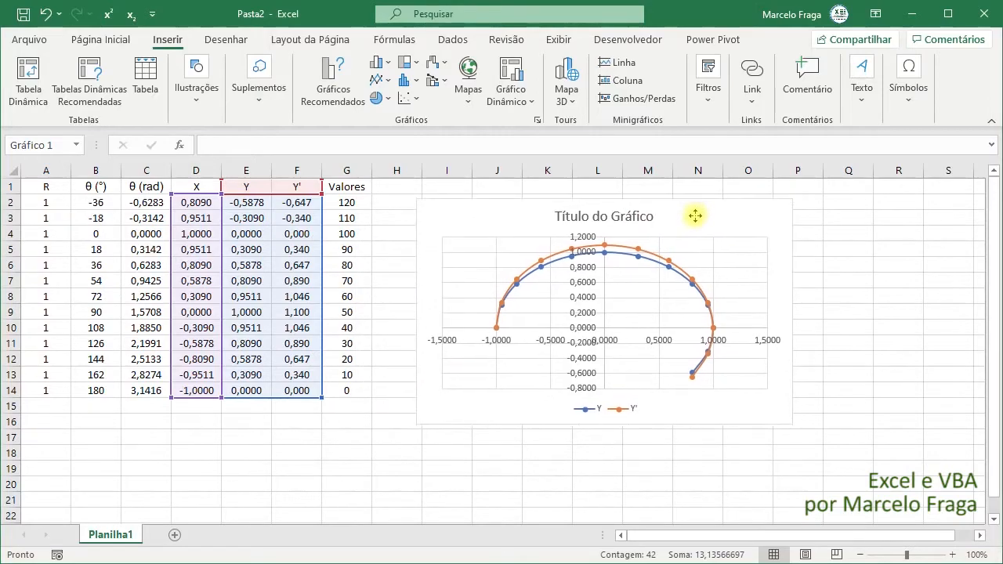
drag(605, 424, 604, 465)
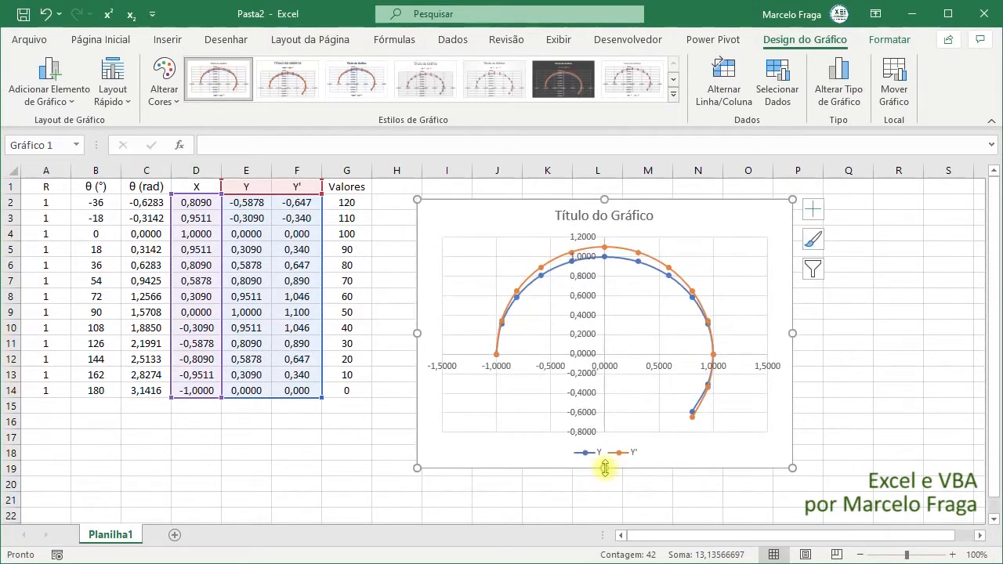
- Insert a new column before the Y' column and enter the header X' in F1
click(308, 204)
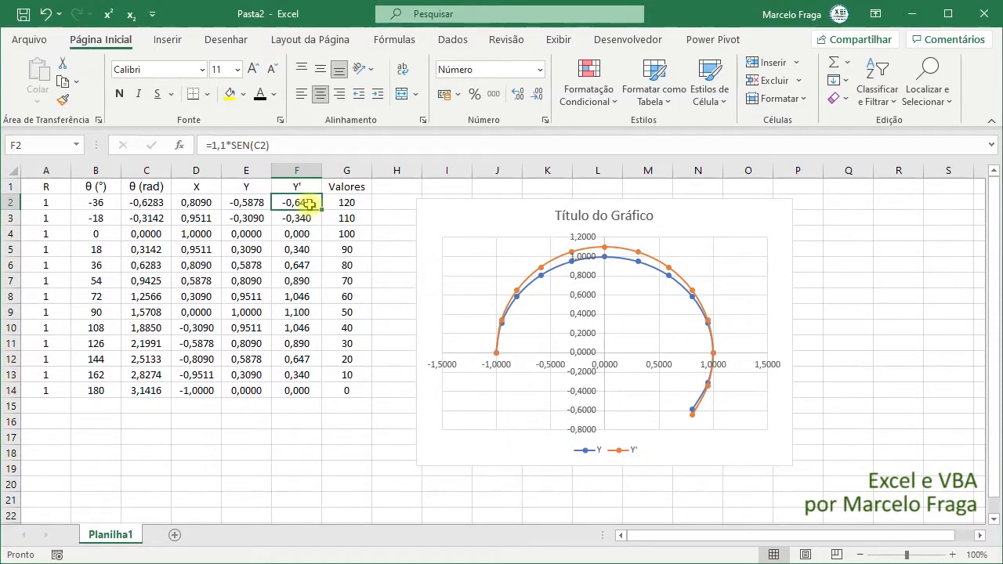
click(309, 217)
click(309, 232)
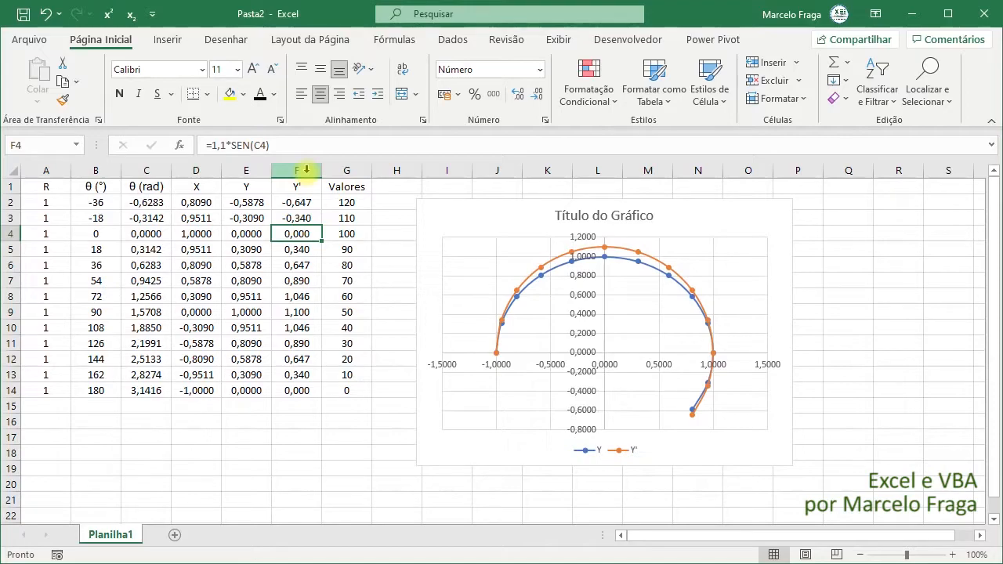
click(306, 170)
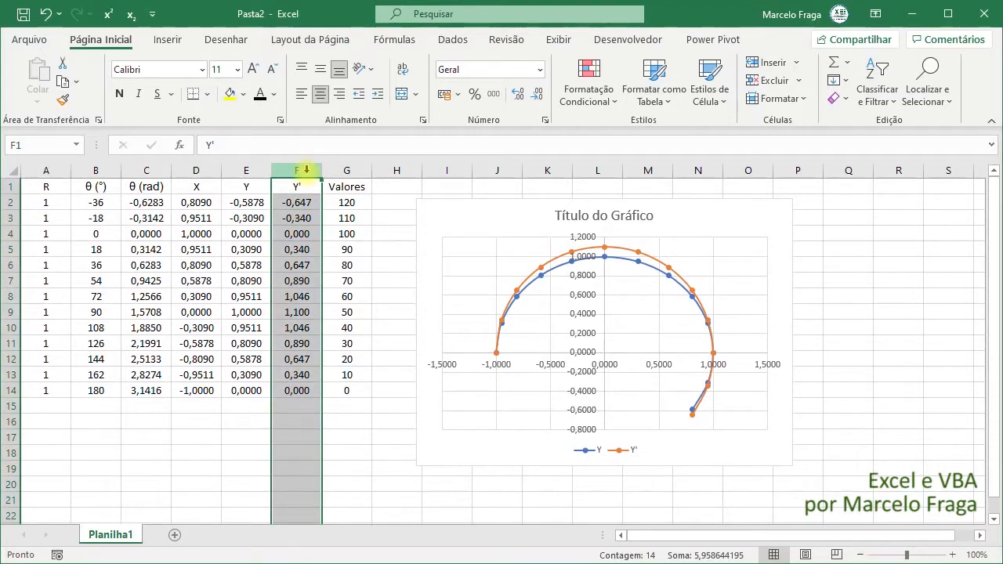
key(ctrl+plus)
click(301, 188)
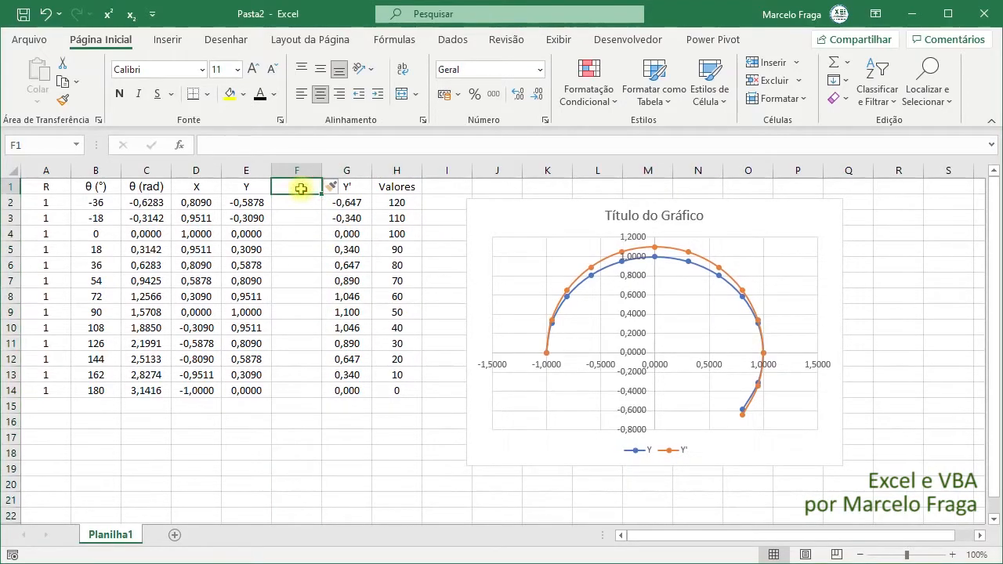
text(X)
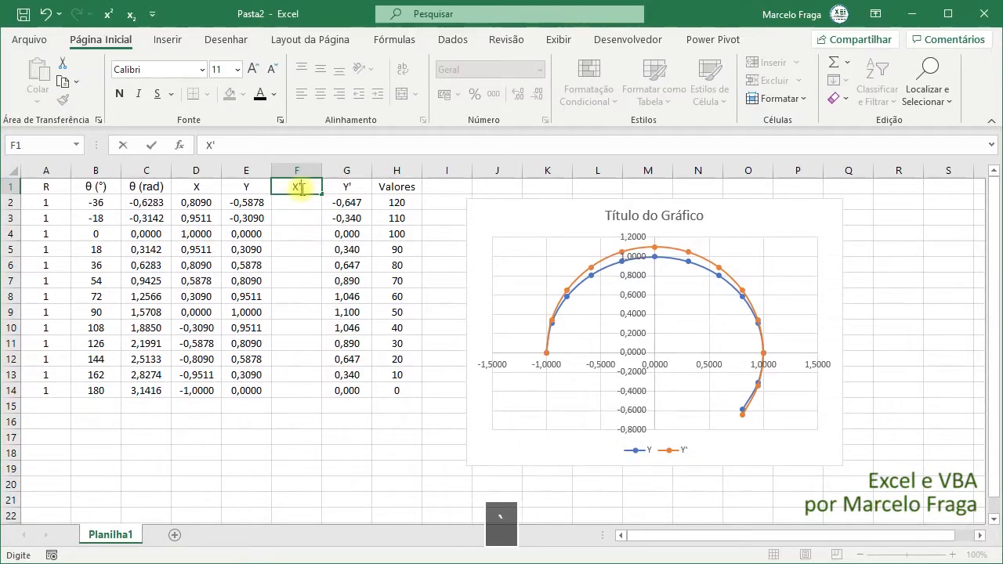
key(Return)
- Enter the formula =1,1*COS(C2) in F2 and fill it down through F14
text(=)
text(co)
key(BackSpace)
key(BackSpace)
text(1)
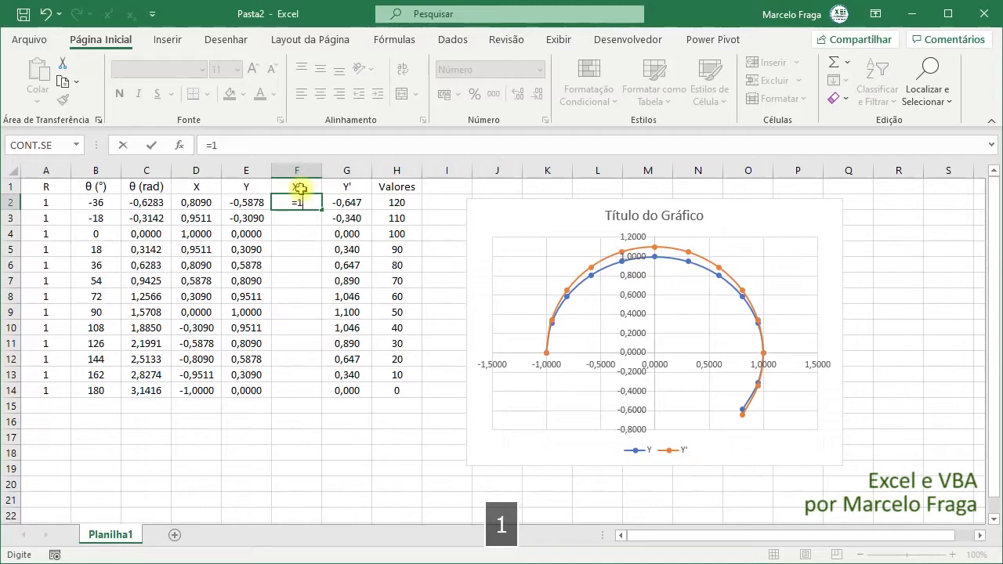
text(,1*cons)
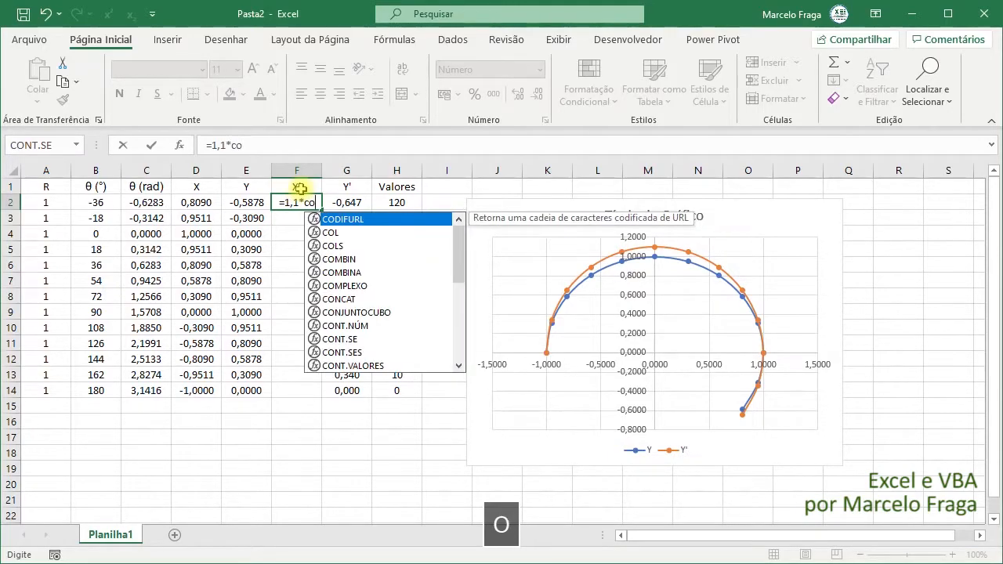
key(BackSpace)
key(BackSpace)
text(s)
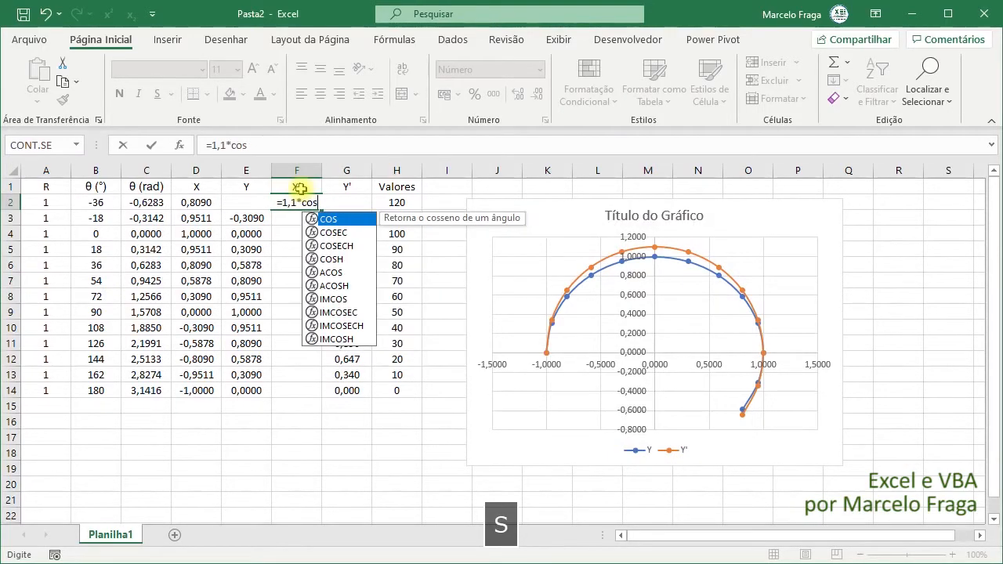
key(Tab)
key(Left)
key(Left)
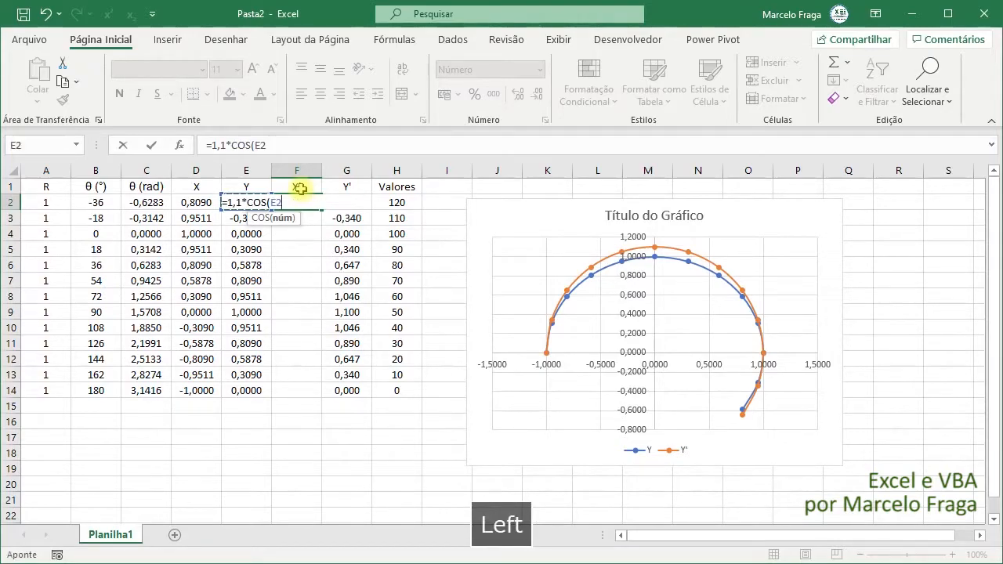
key(Left)
key(Return)
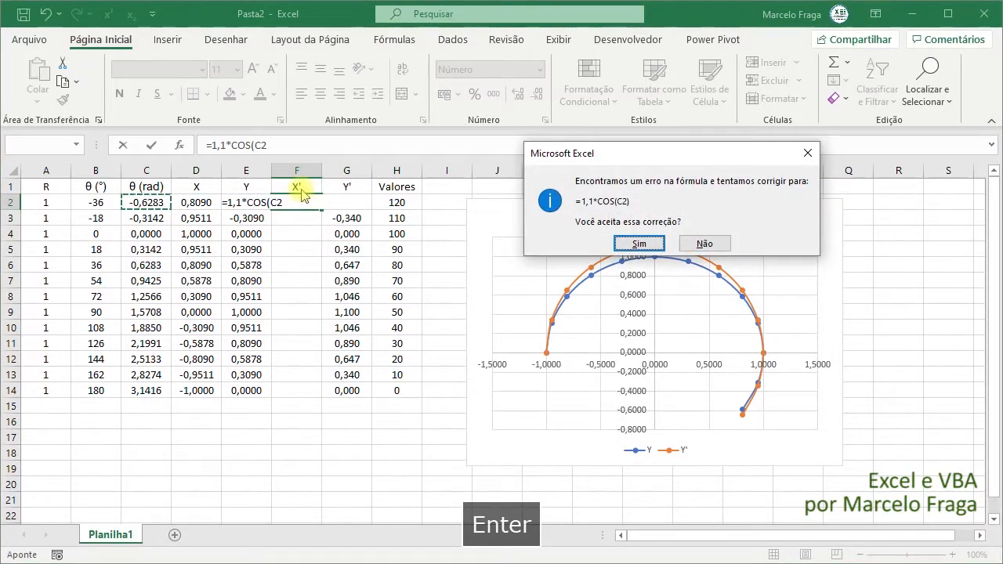
key(Return)
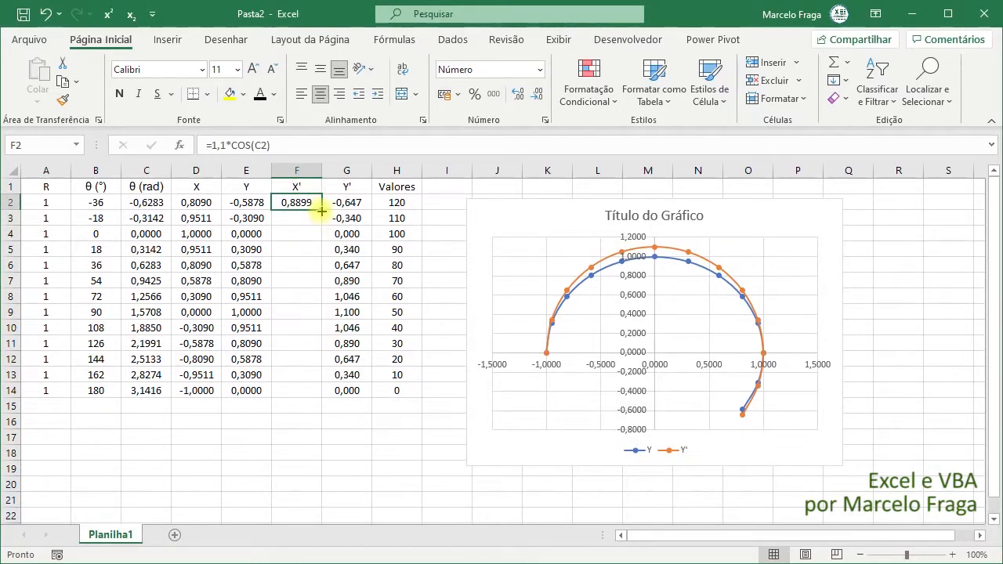
double_click(322, 210)
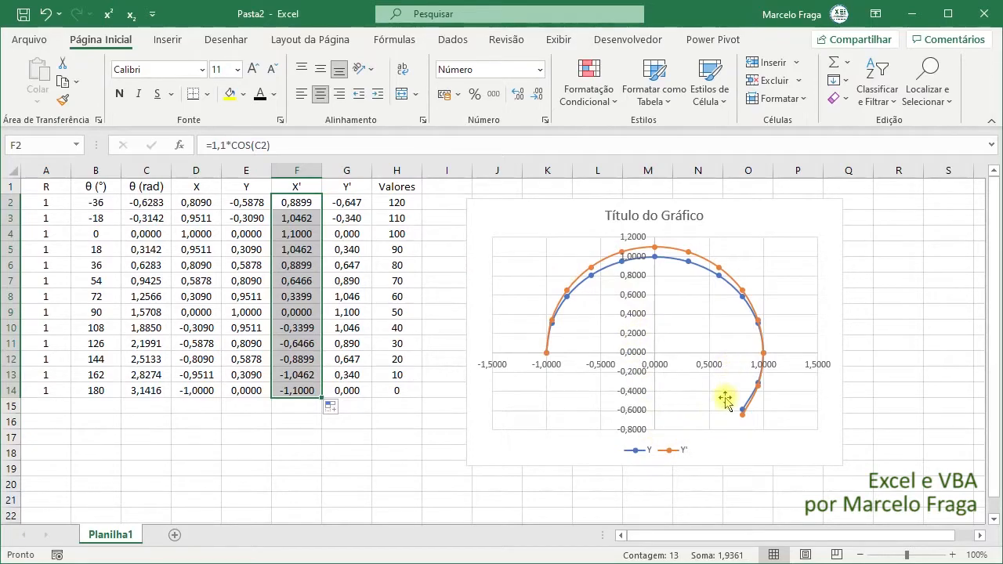
- Change the X values of the chart's Y' series to $F$2:$F$14 in its series formula
click(719, 267)
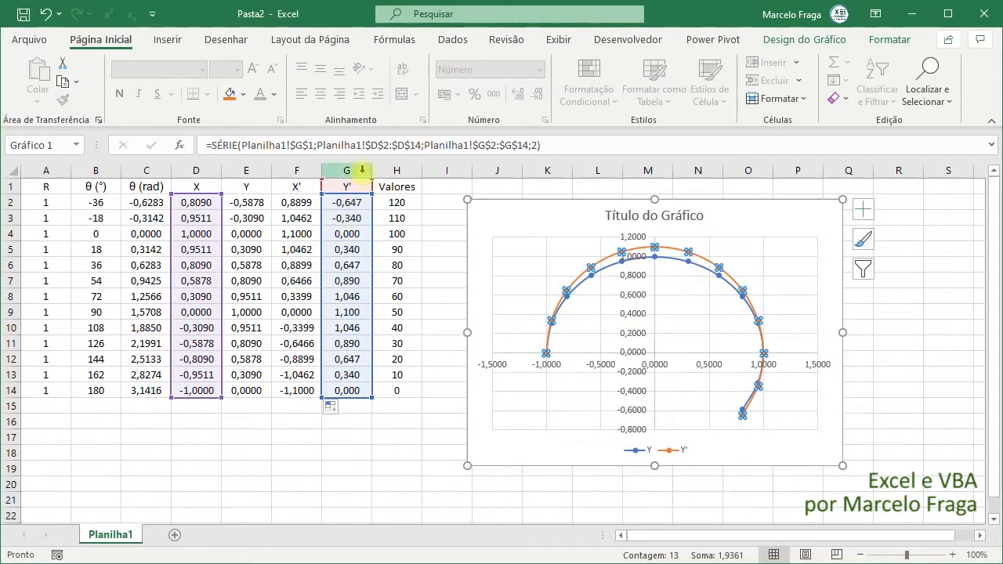
click(375, 146)
key(Delete)
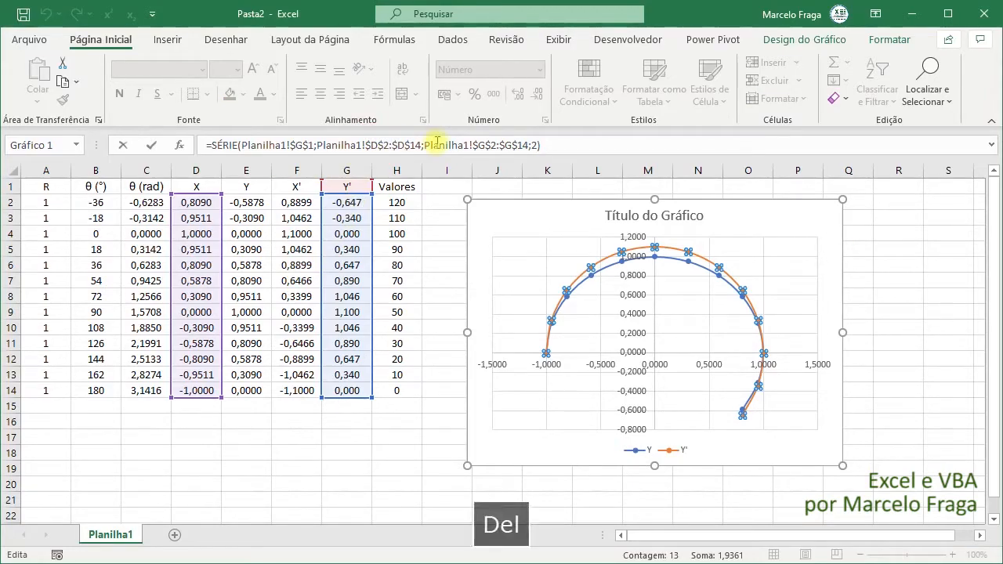
text(F)
click(402, 145)
key(BackSpace)
text(F)
key(Return)
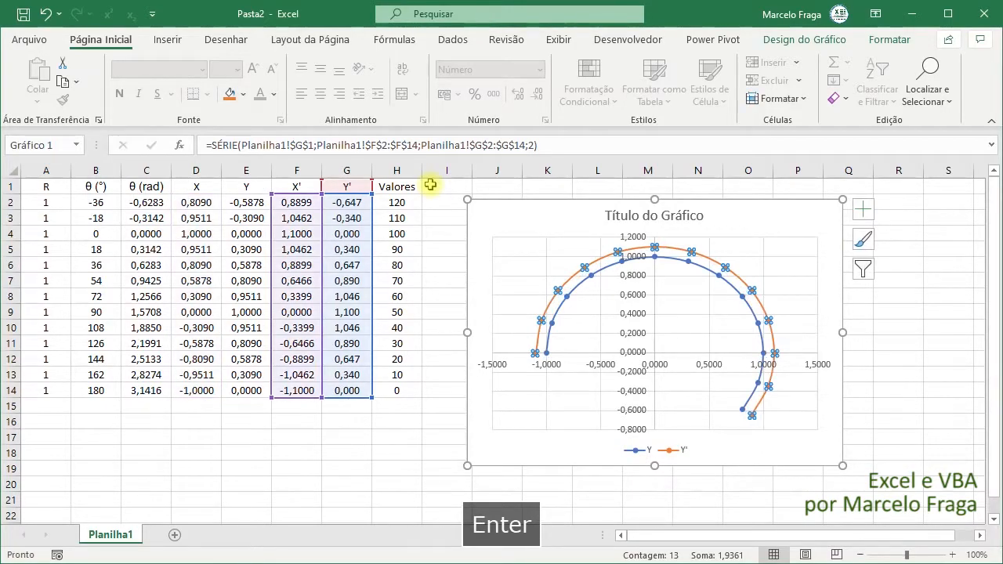
click(919, 328)
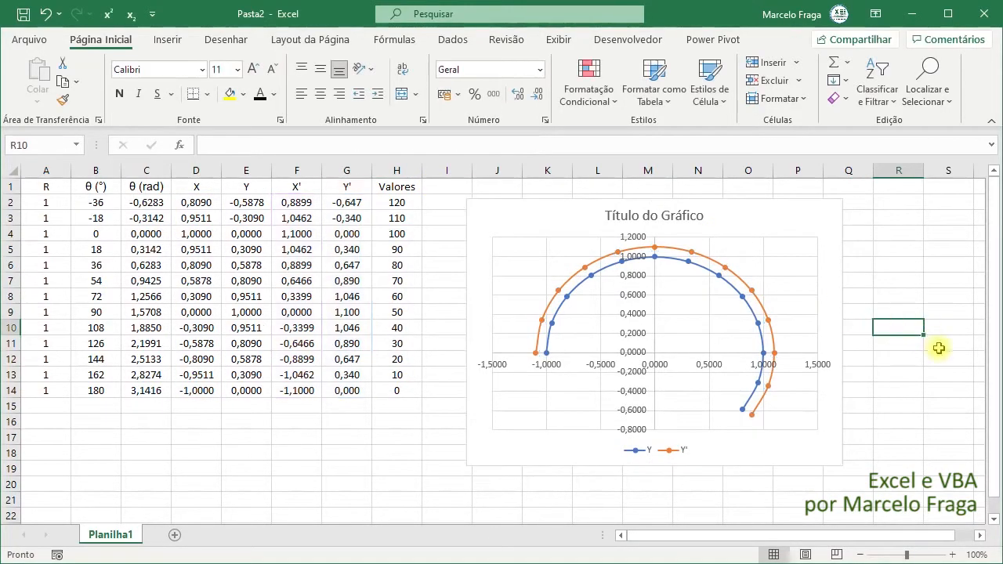
- Add data labels to the outer Y' series in the chart
click(557, 291)
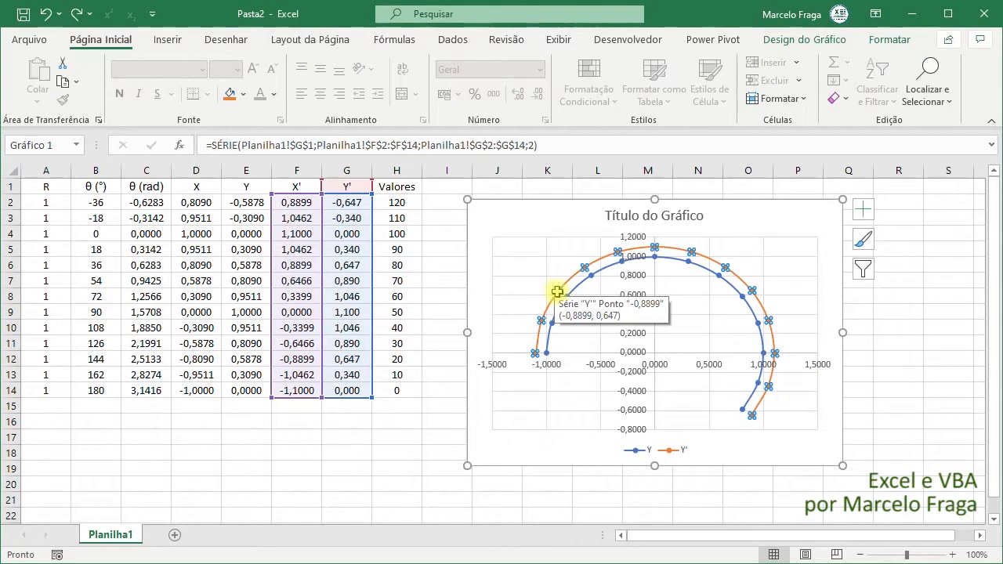
right_click(558, 292)
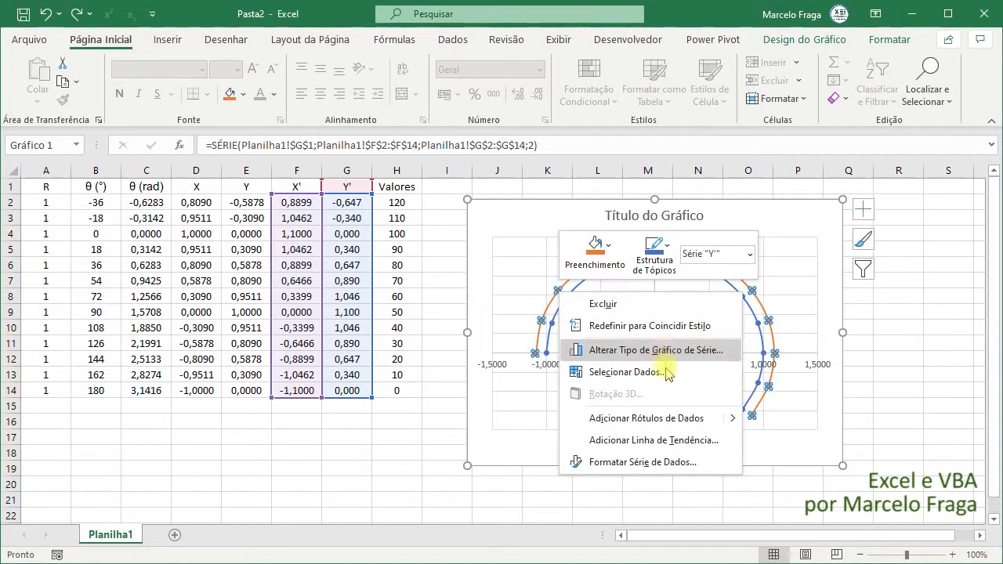
click(656, 420)
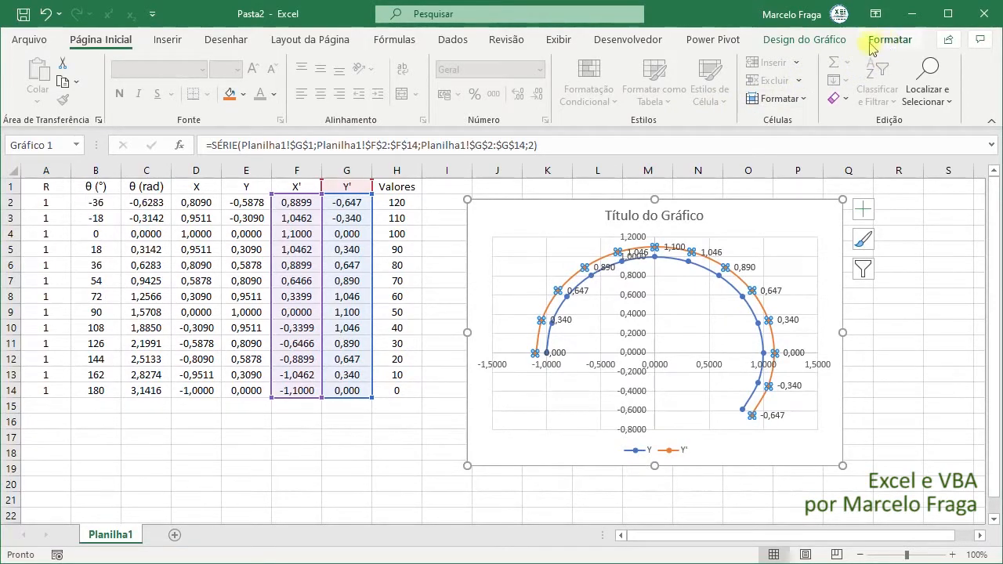
- Set the position of the Y' series data labels to Centro
click(823, 39)
click(890, 40)
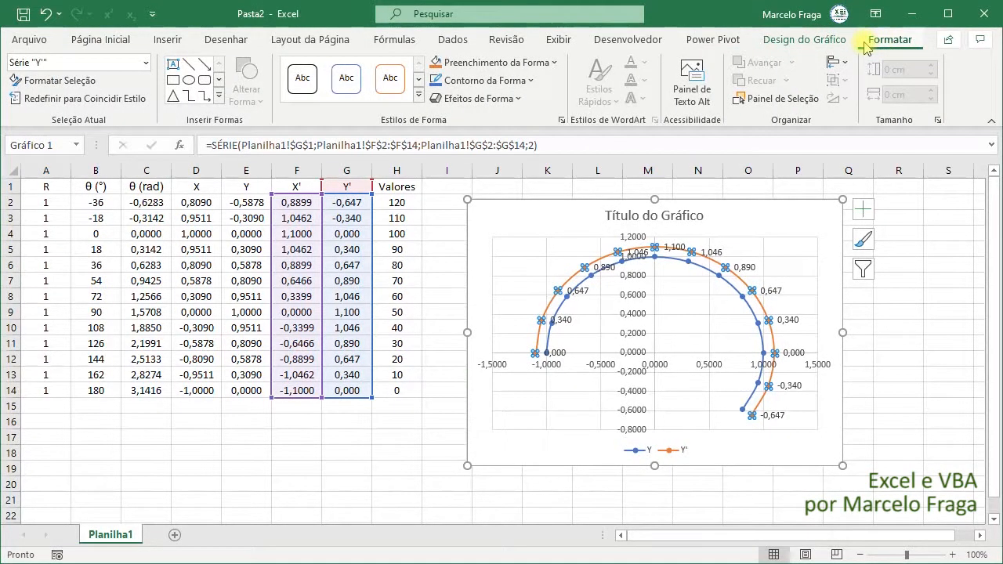
click(829, 39)
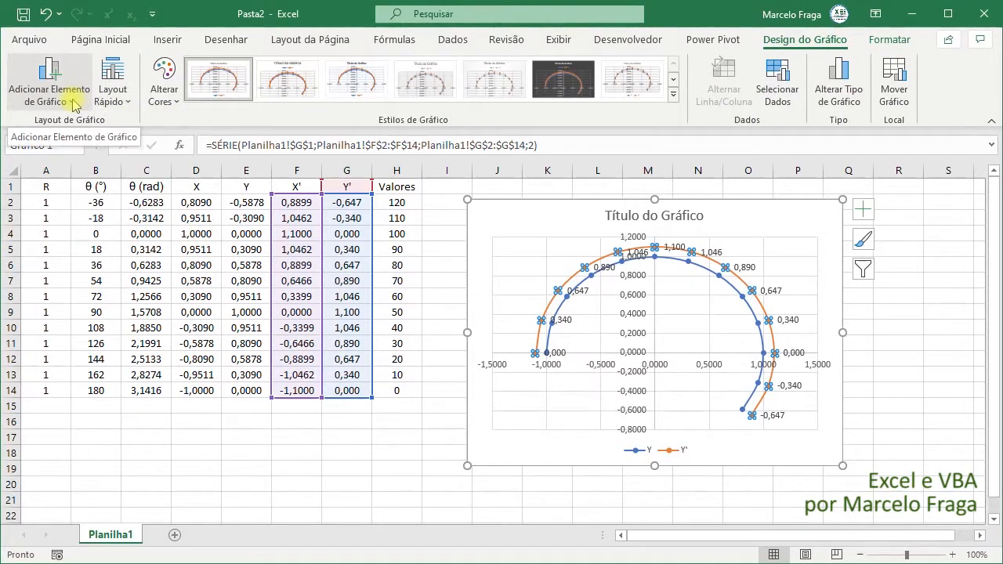
click(125, 96)
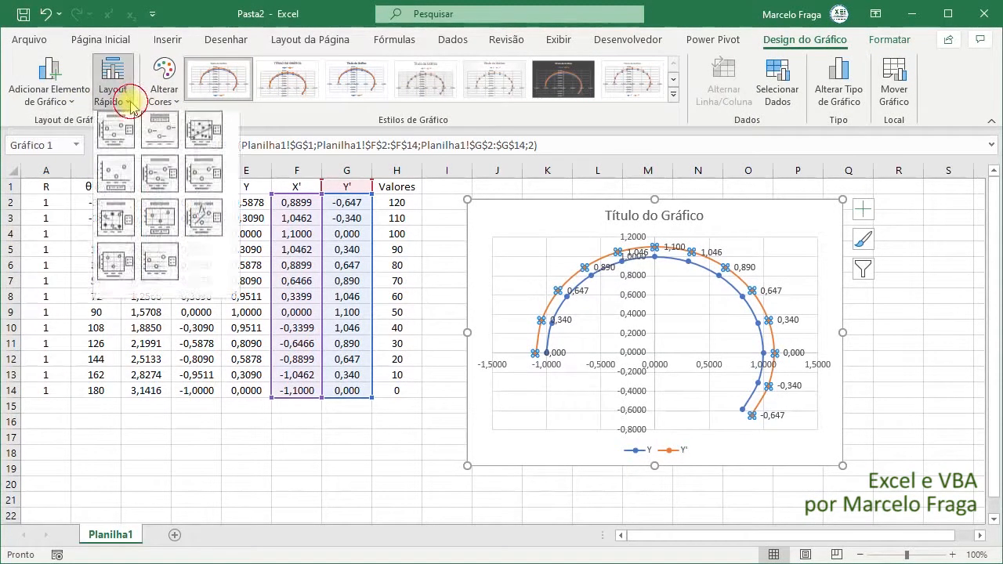
click(128, 101)
click(74, 95)
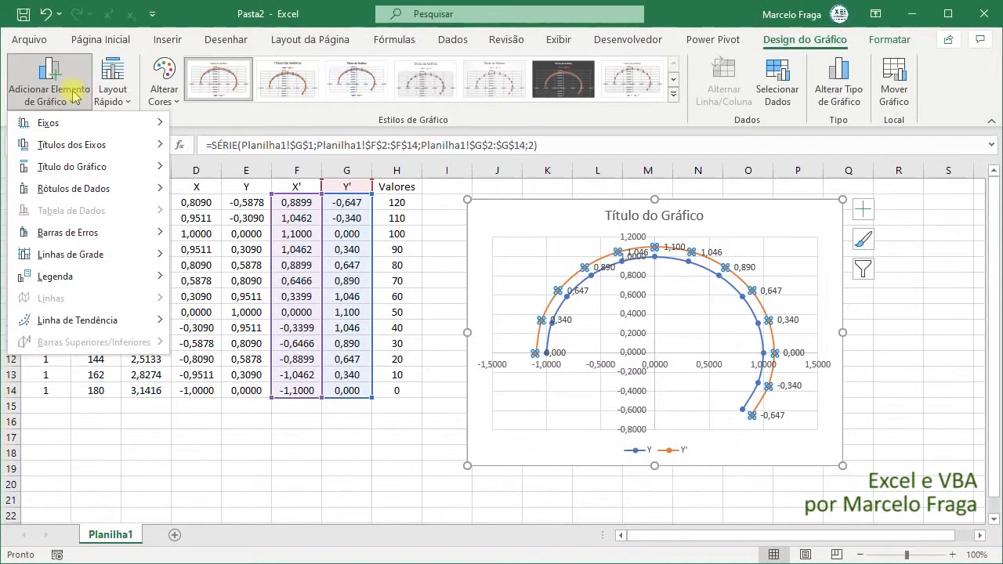
mouse_move(90, 188)
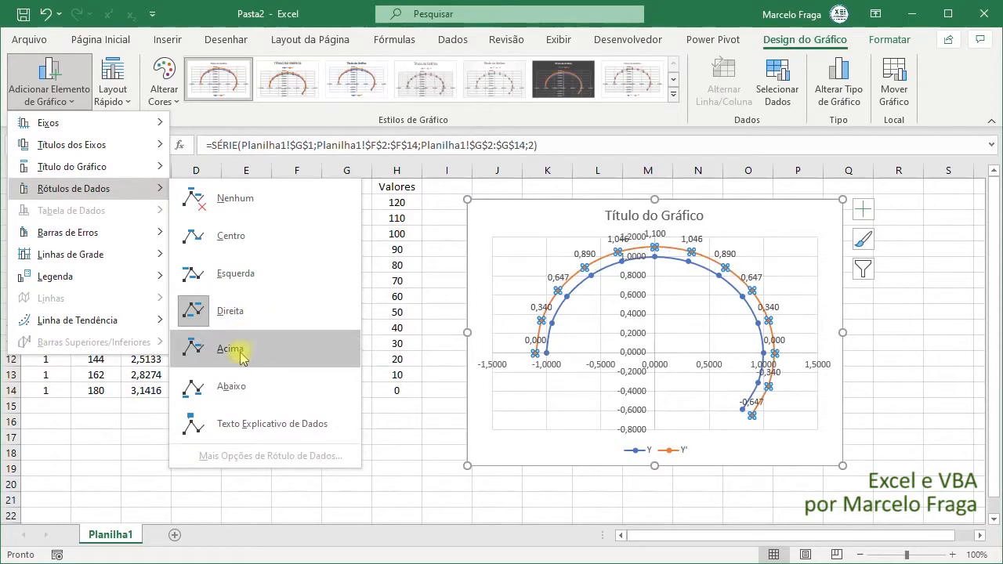
click(229, 244)
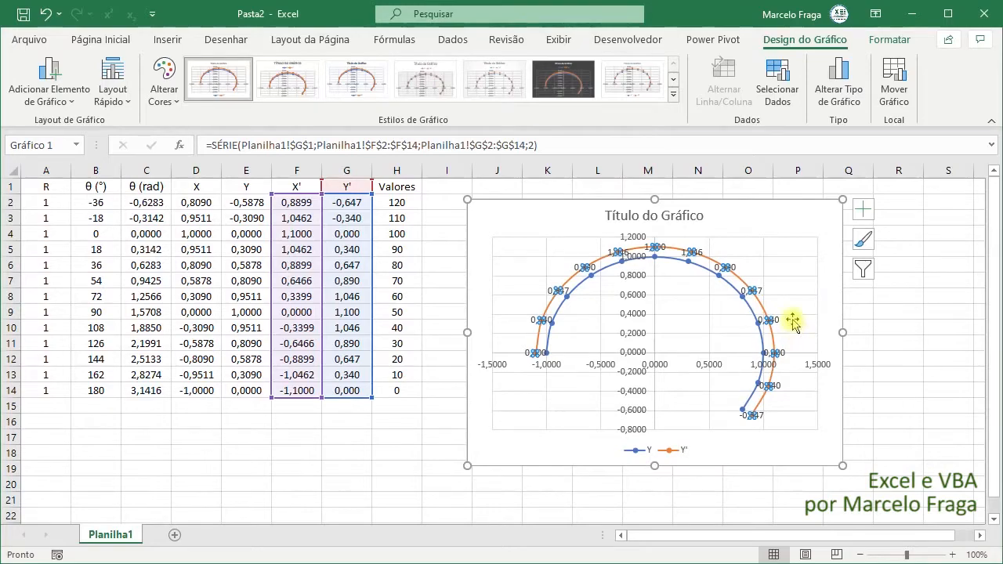
- Label the Y' series with the values from cells $H$2:$H$14 only, turning off Valor Y and Mostrar Linhas de Preenchimento
click(75, 99)
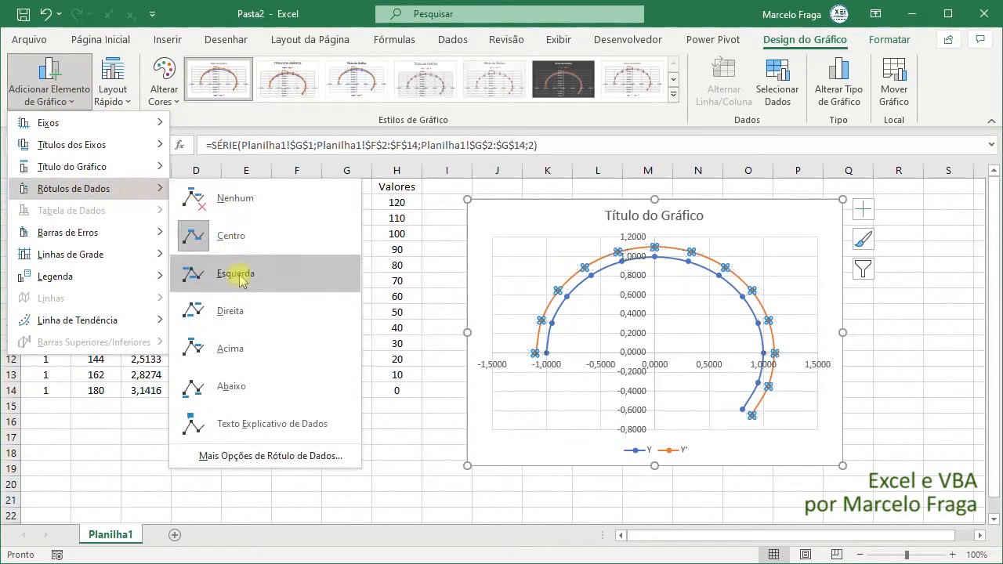
click(266, 455)
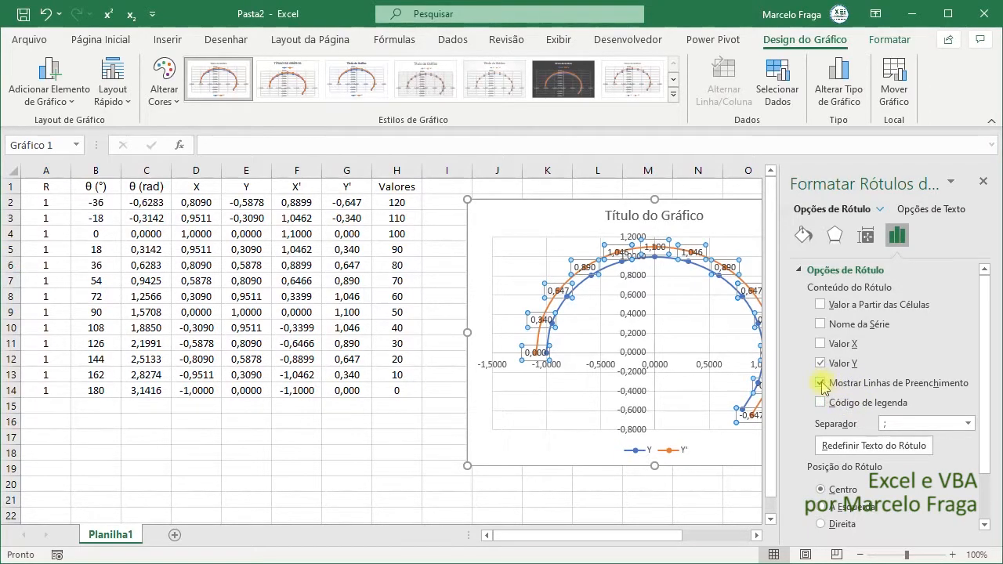
click(820, 306)
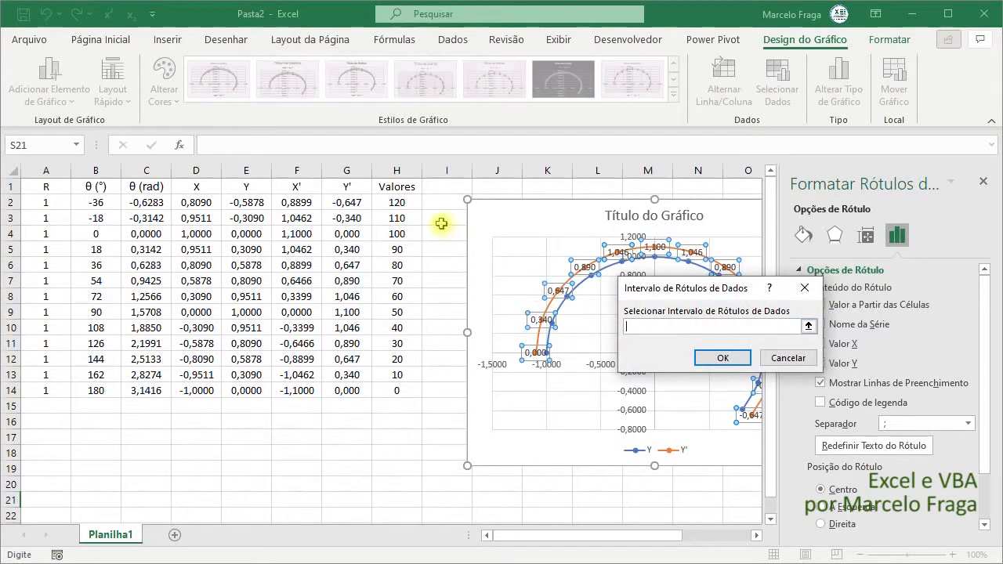
drag(408, 201, 403, 390)
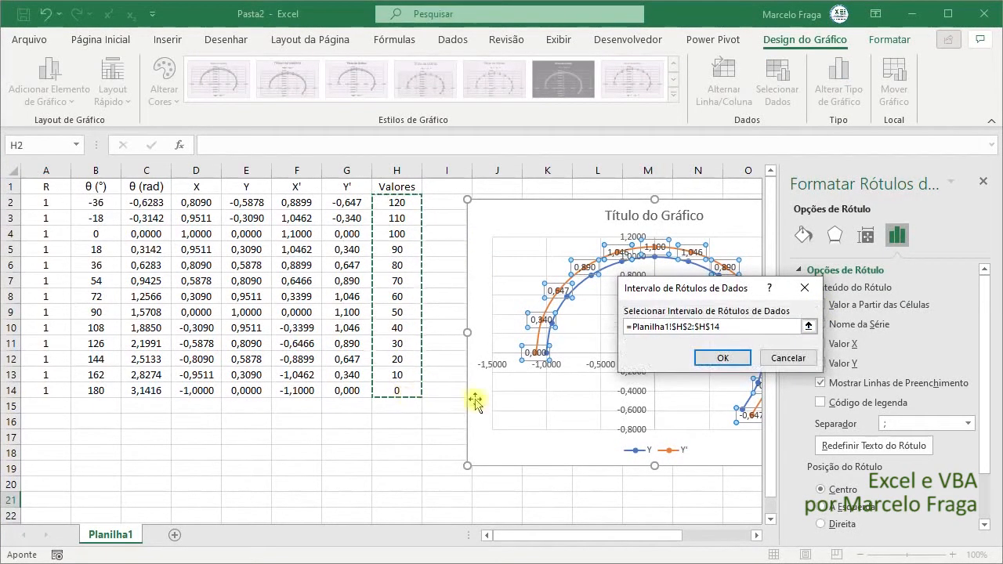
click(735, 359)
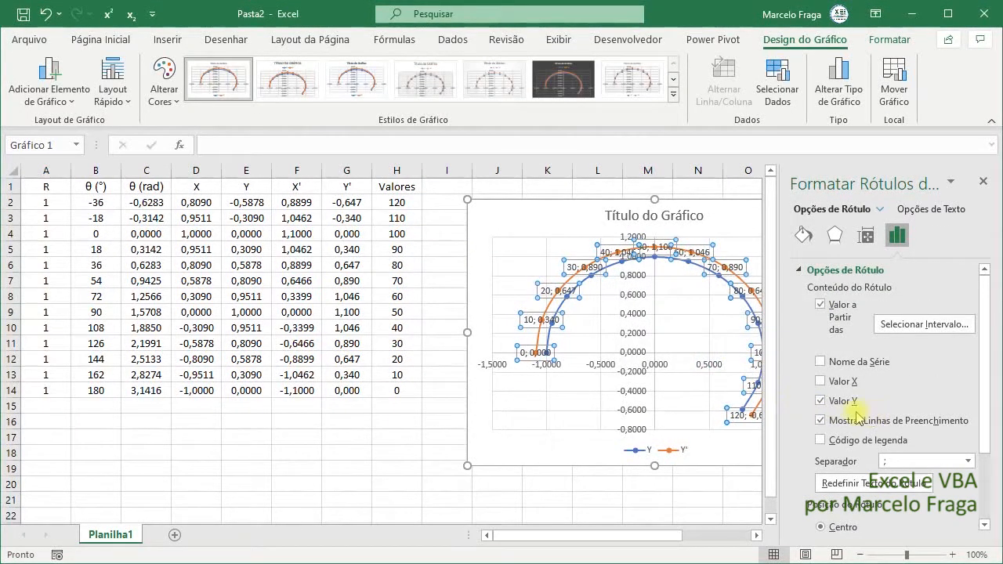
click(820, 402)
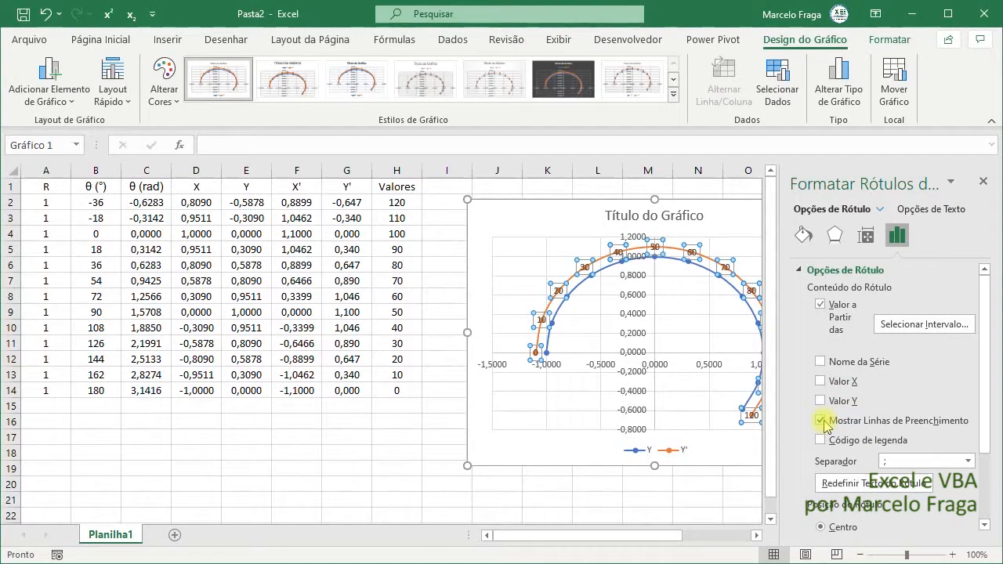
click(821, 421)
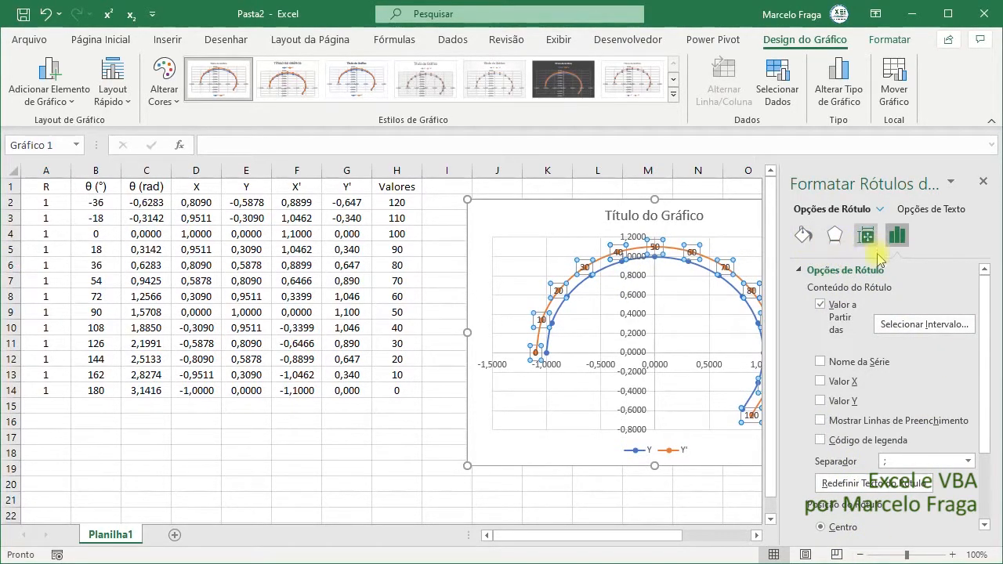
click(802, 271)
click(838, 243)
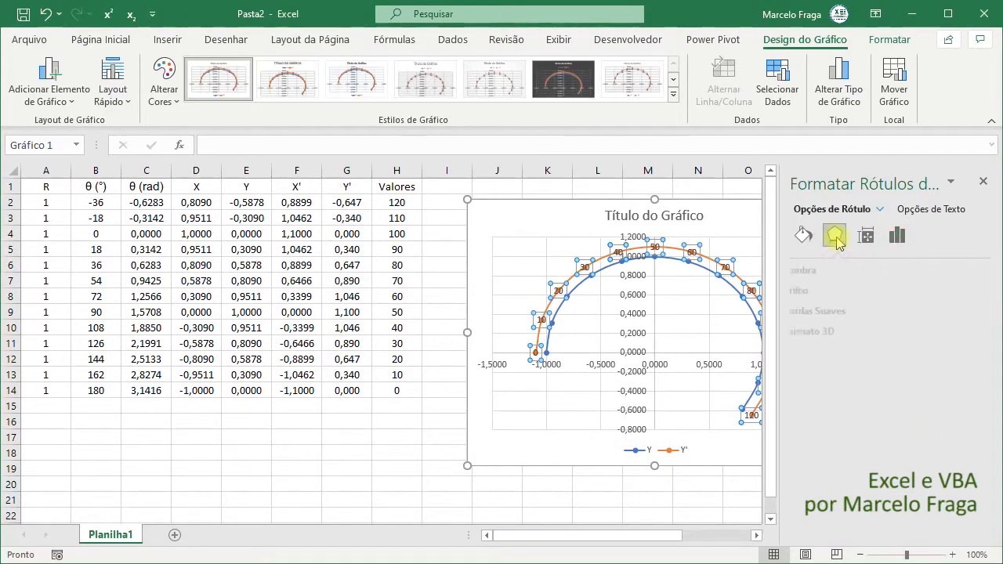
click(873, 236)
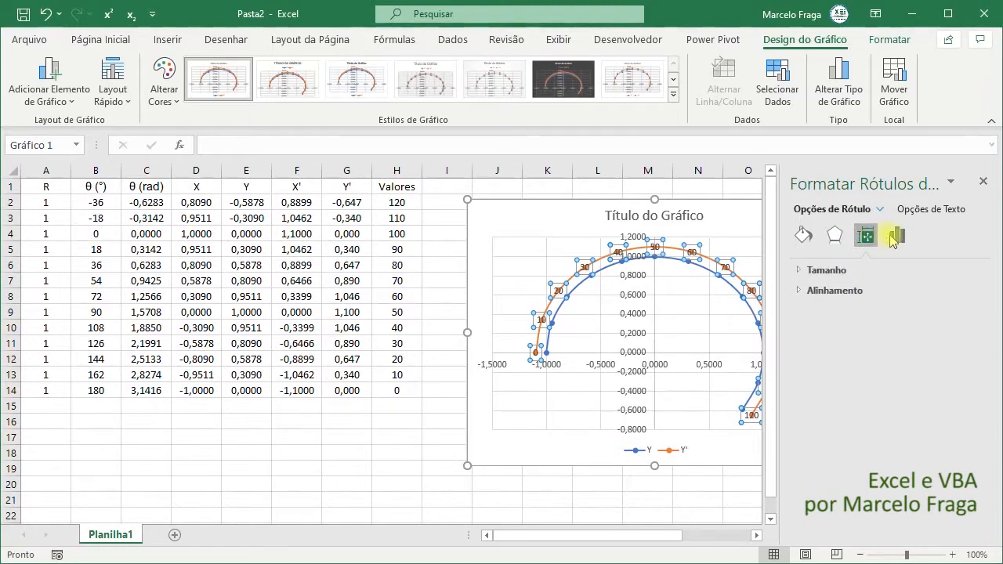
click(898, 235)
- Hide the Y' series by setting its line and marker border to Sem linha and its marker option to Nenhum
click(804, 235)
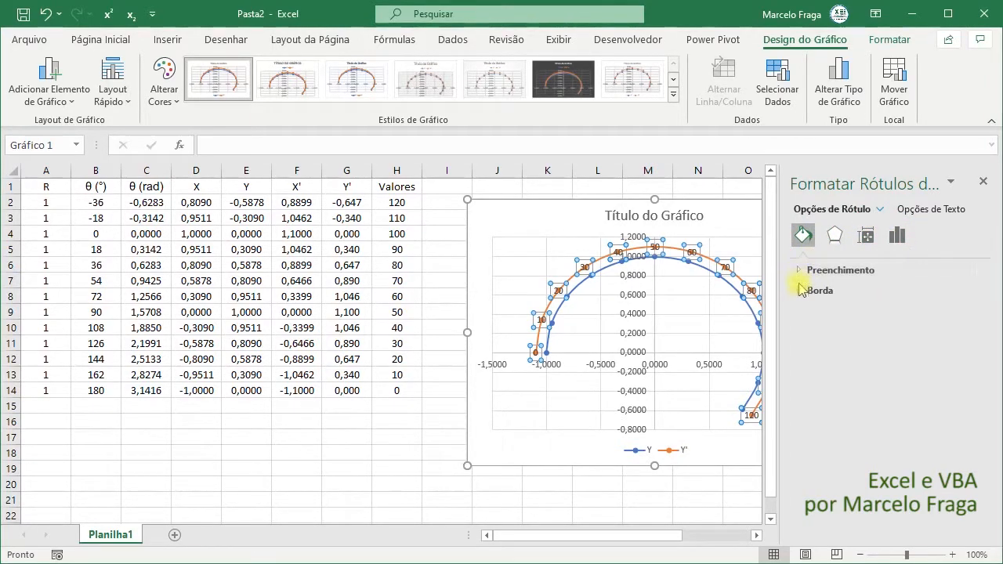
click(539, 338)
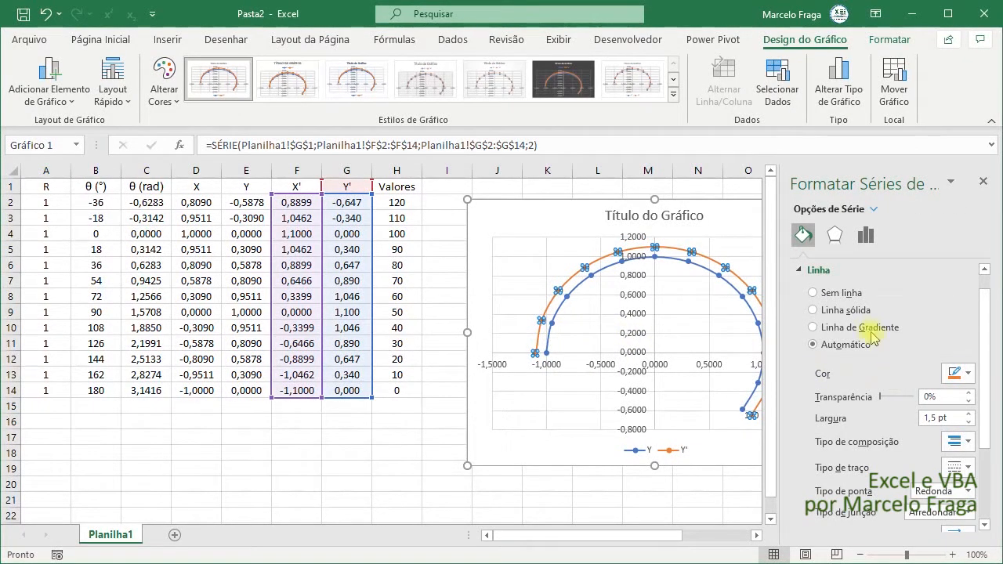
click(846, 294)
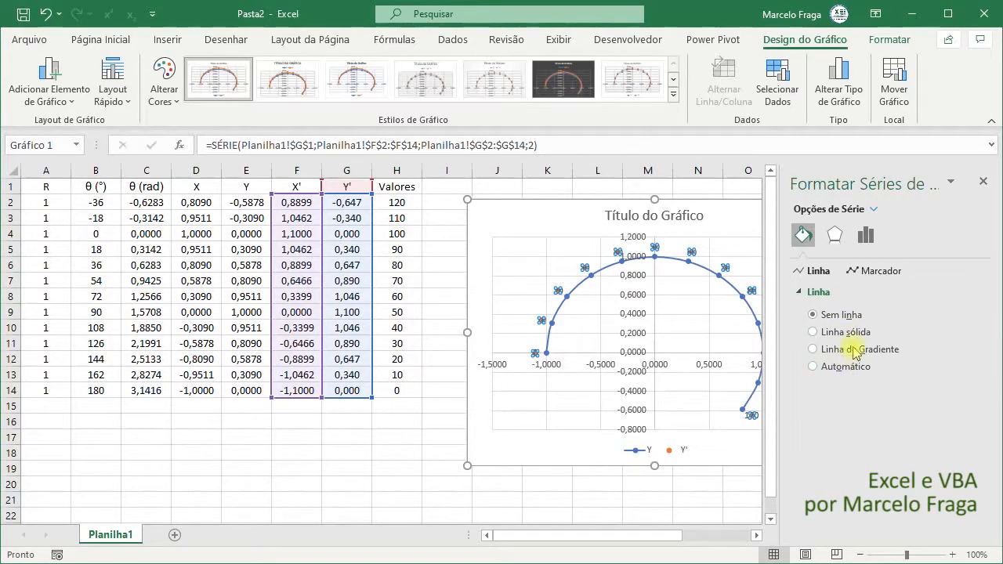
click(867, 273)
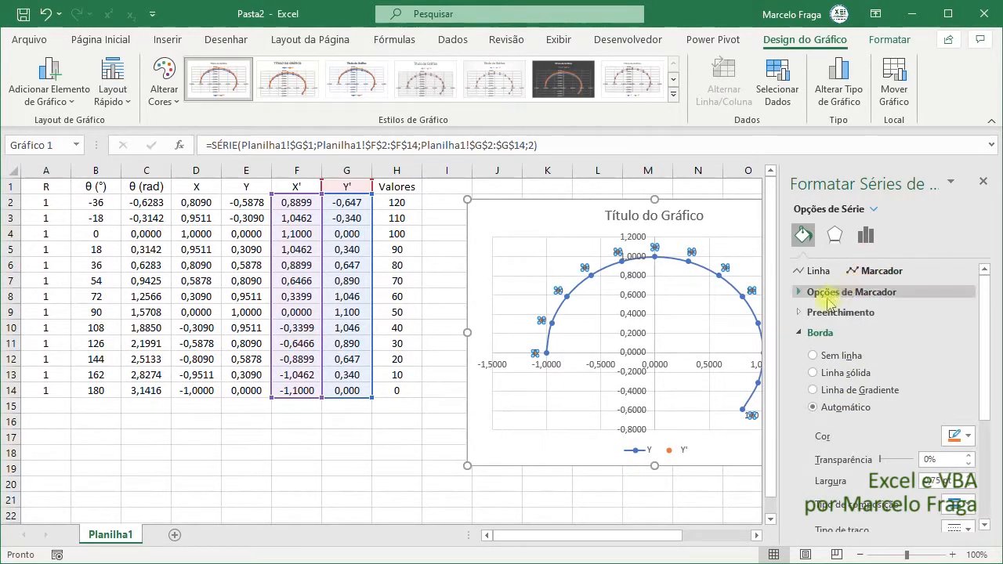
click(814, 355)
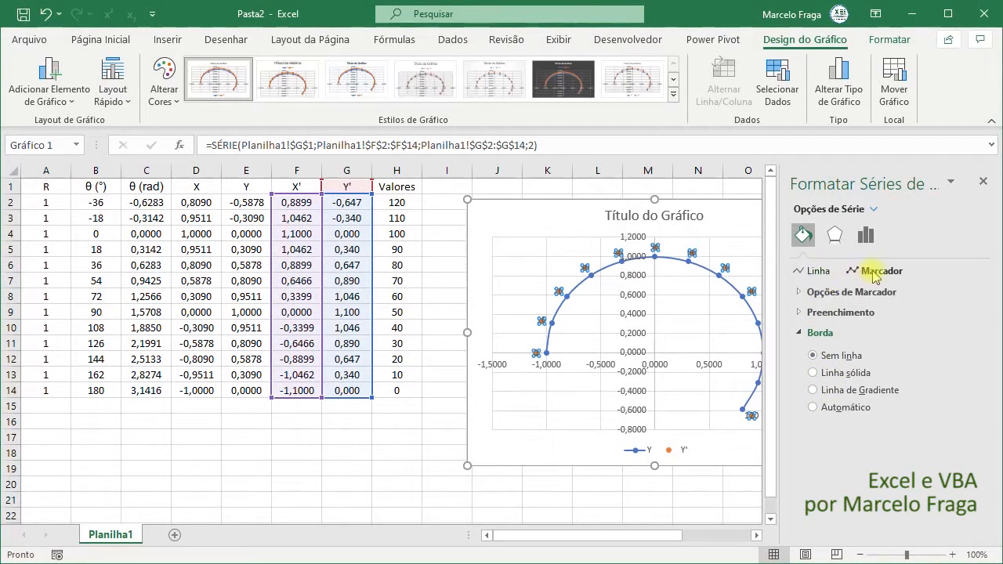
click(800, 291)
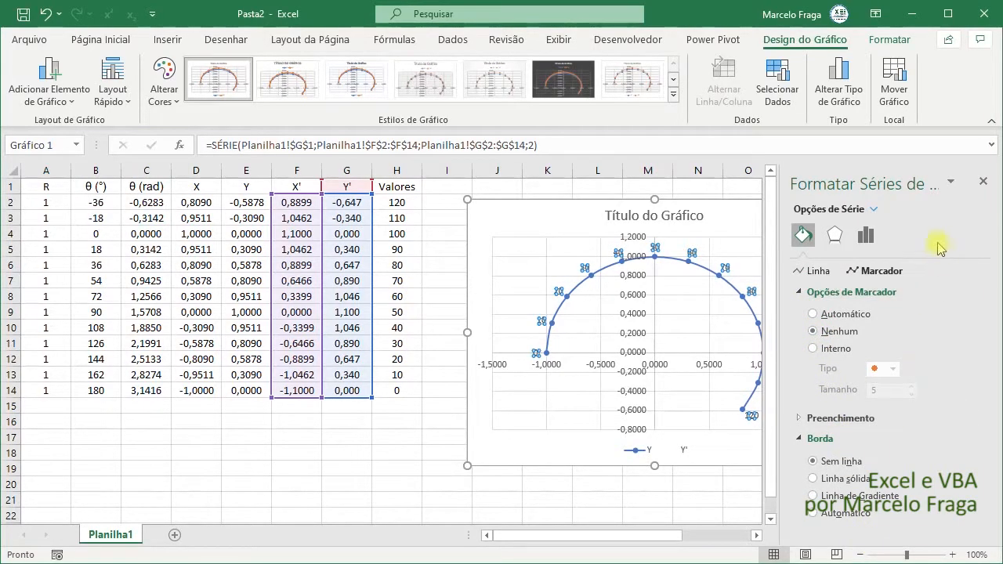
click(545, 375)
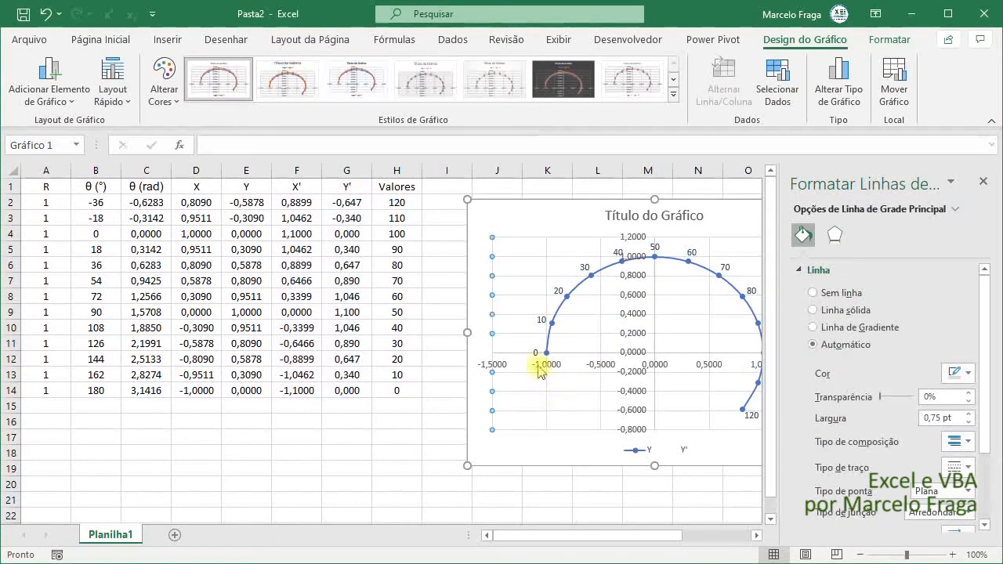
- Make the Y' series data labels bold at font size 10,5 and close the formatting pane
click(534, 352)
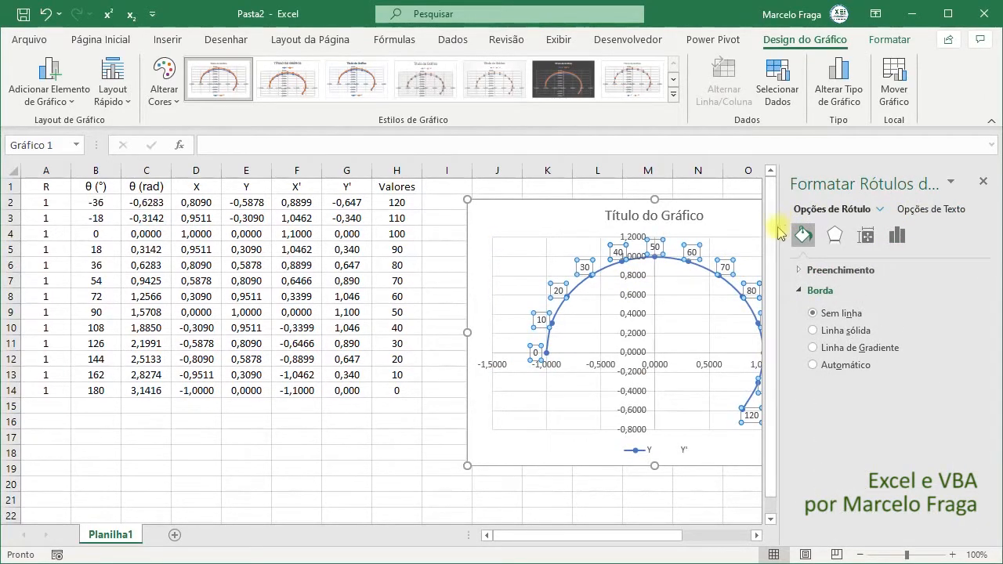
drag(780, 228, 832, 229)
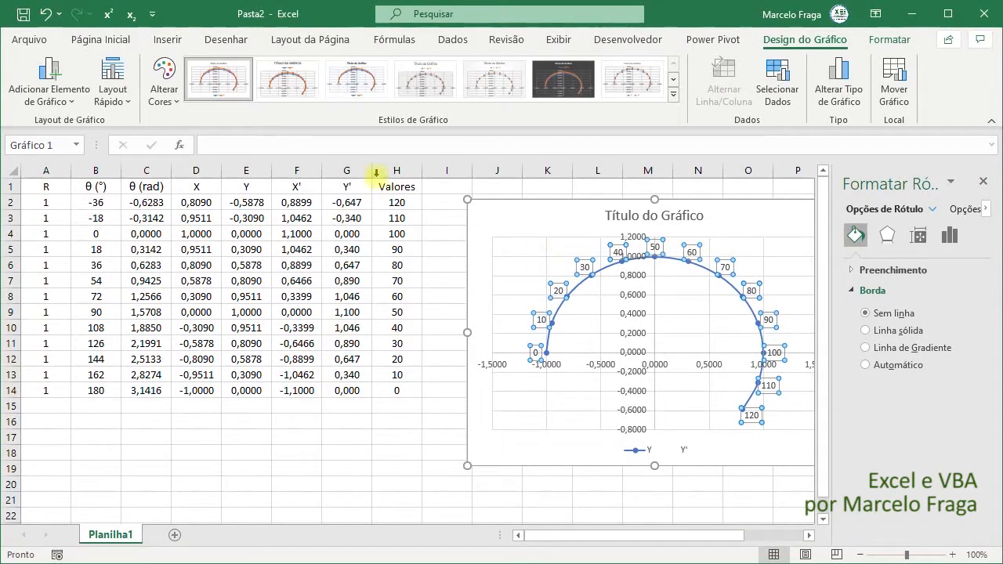
click(110, 39)
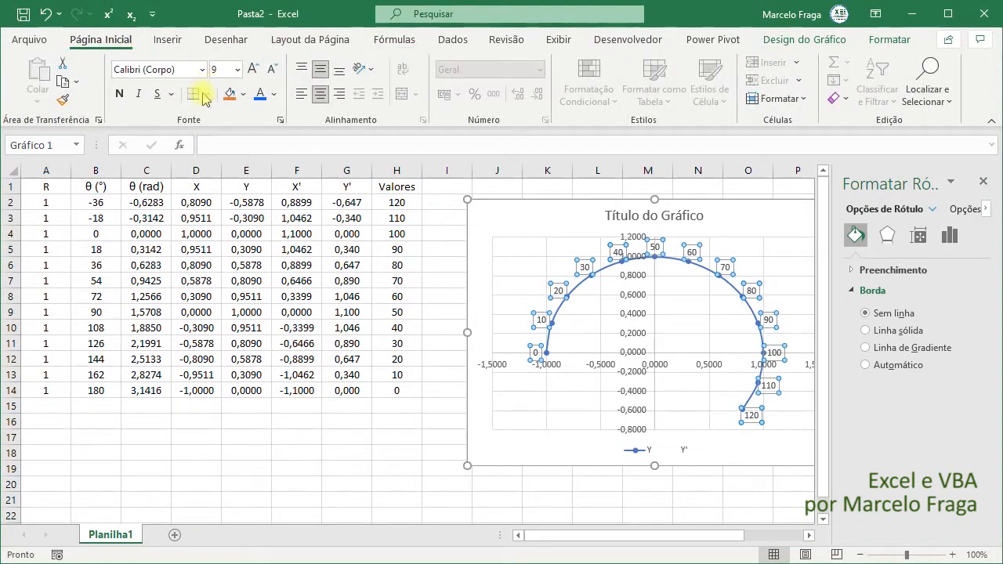
click(122, 99)
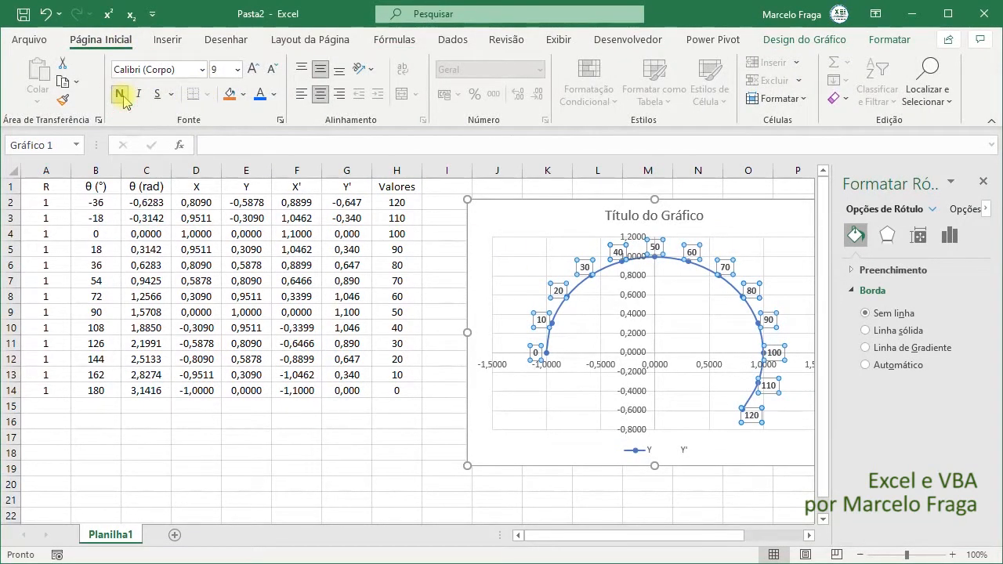
click(249, 70)
click(251, 73)
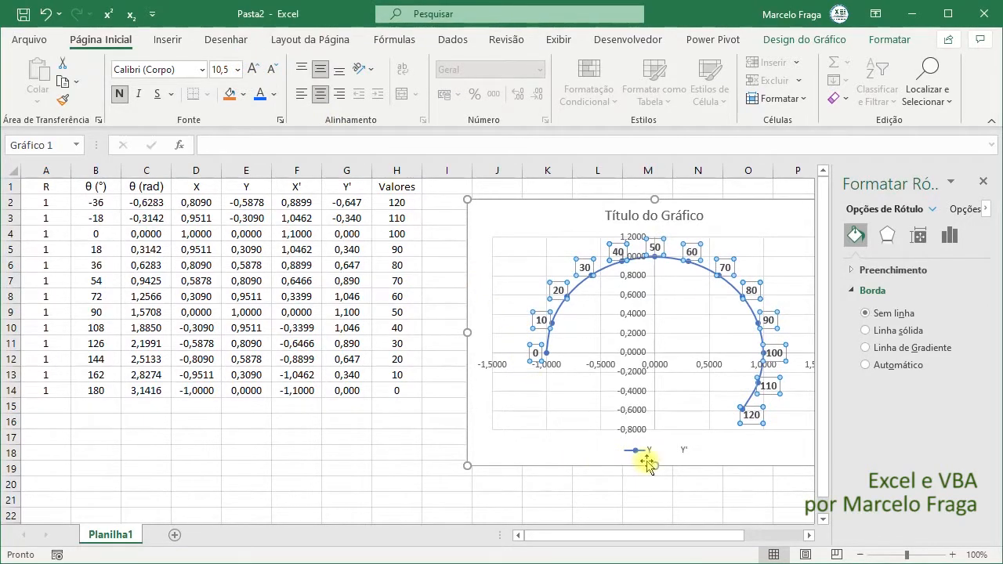
click(984, 182)
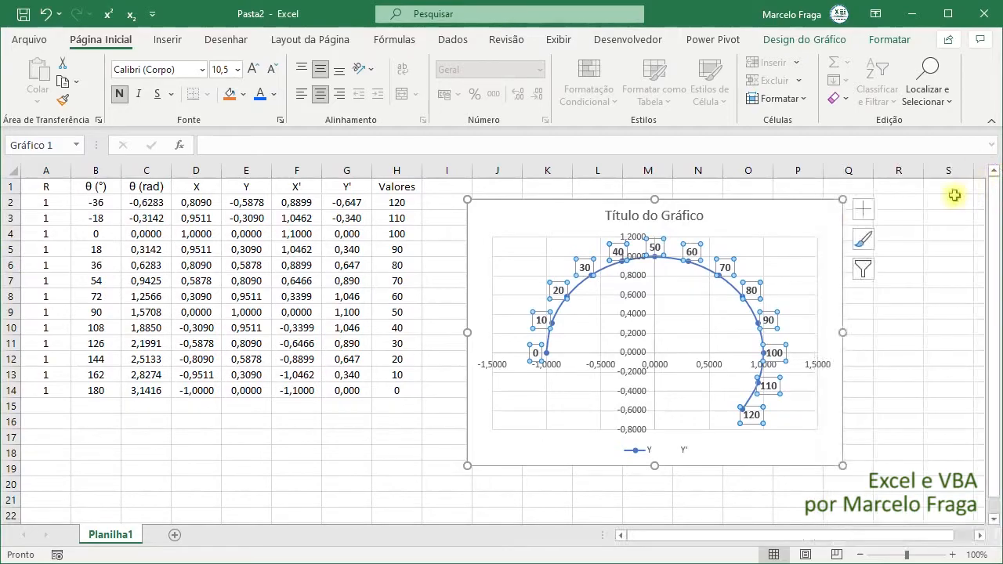
click(899, 321)
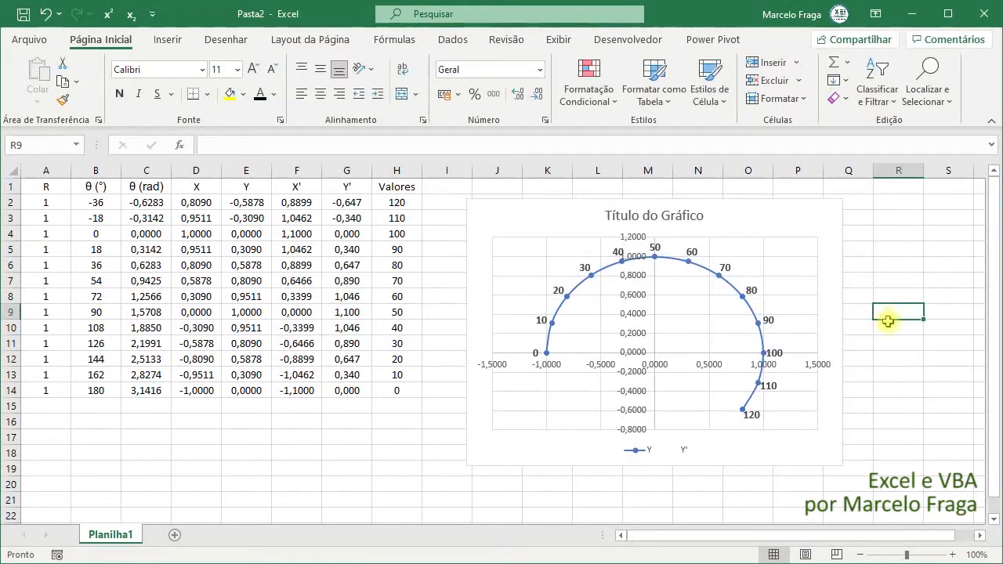
- Move the chart down so it starts at row 4 and enter the heading R in J1
click(750, 234)
drag(751, 234, 756, 265)
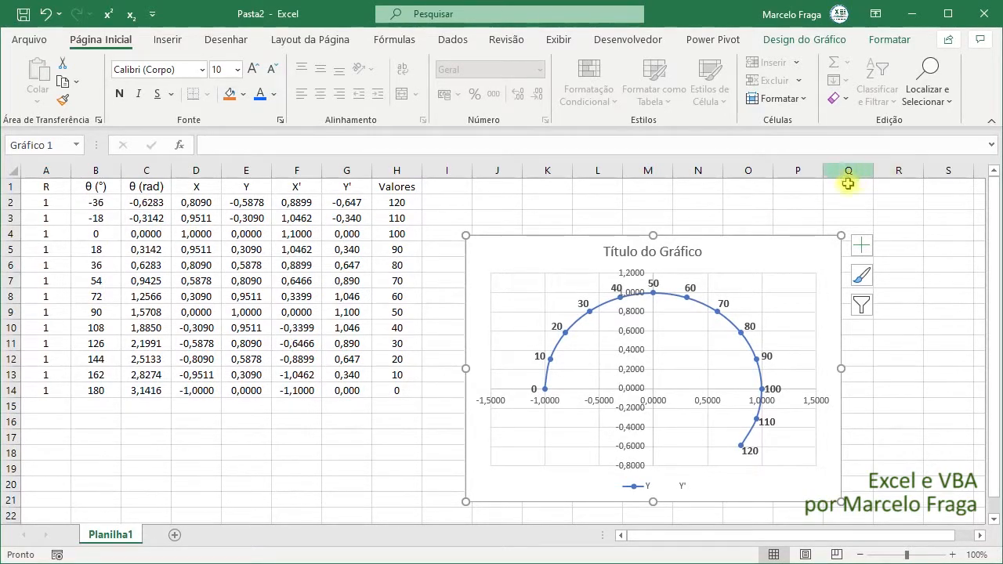
click(501, 188)
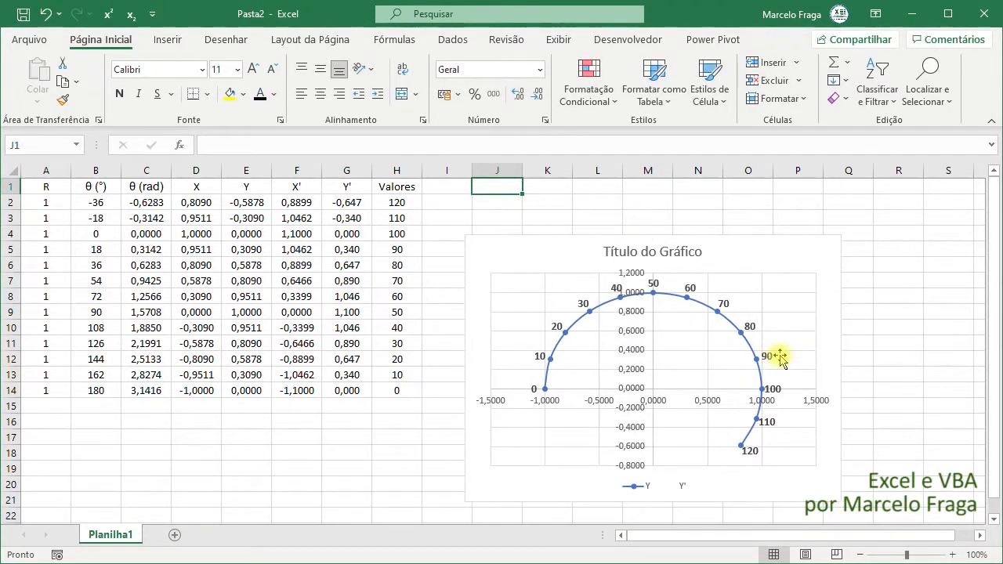
text(R)
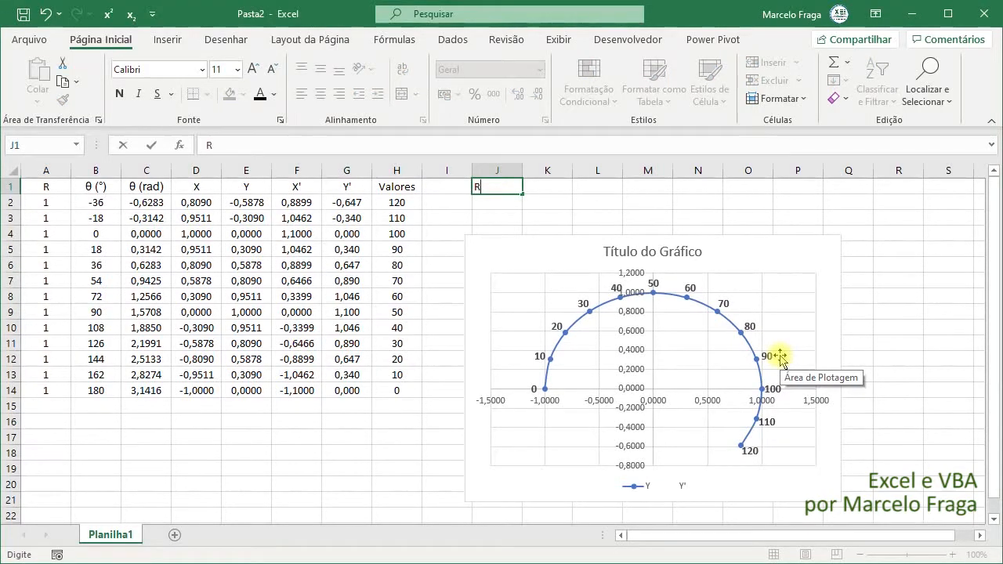
key(Return)
- Copy the headings θ (°), θ (rad), X and Y from B1:E1 to K1:N1
key(Up)
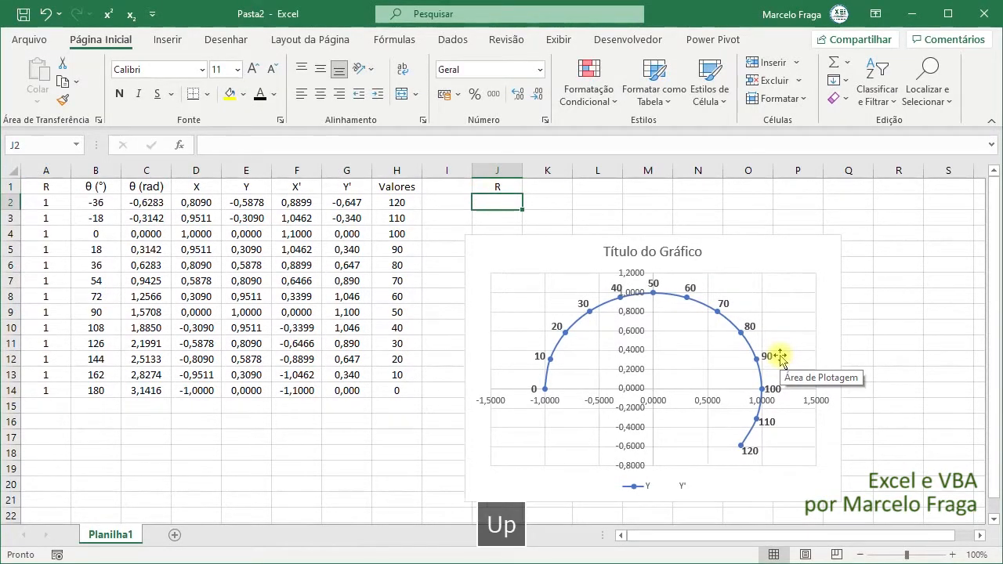
key(Right)
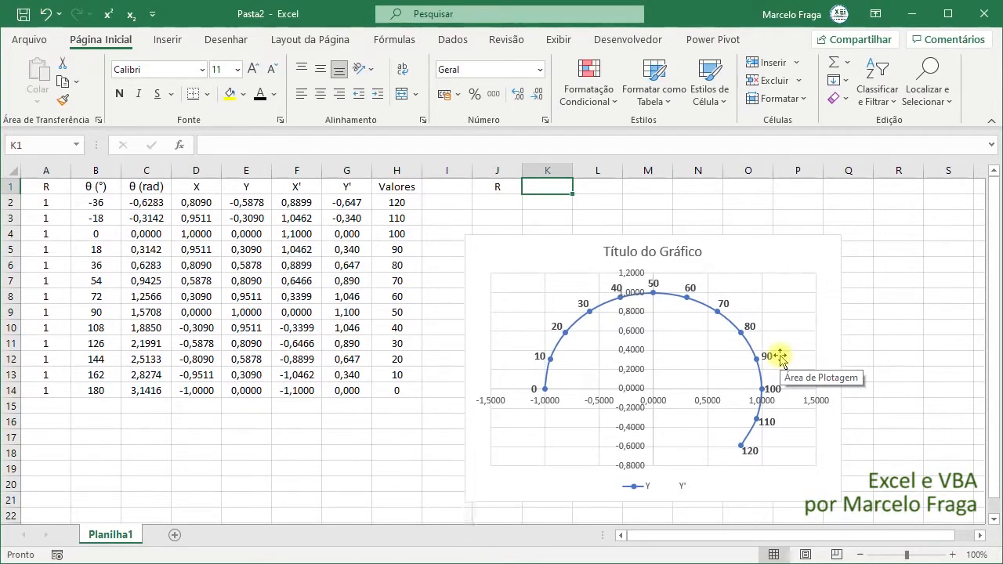
key(Left)
key(Left)
key(Left)
key(Left)
key(Left)
key(Left)
key(Left)
key(Left)
key(Left)
key(Left)
key(Right)
key(shift+Right)
key(shift+Right)
key(shift+Right)
key(shift+Right)
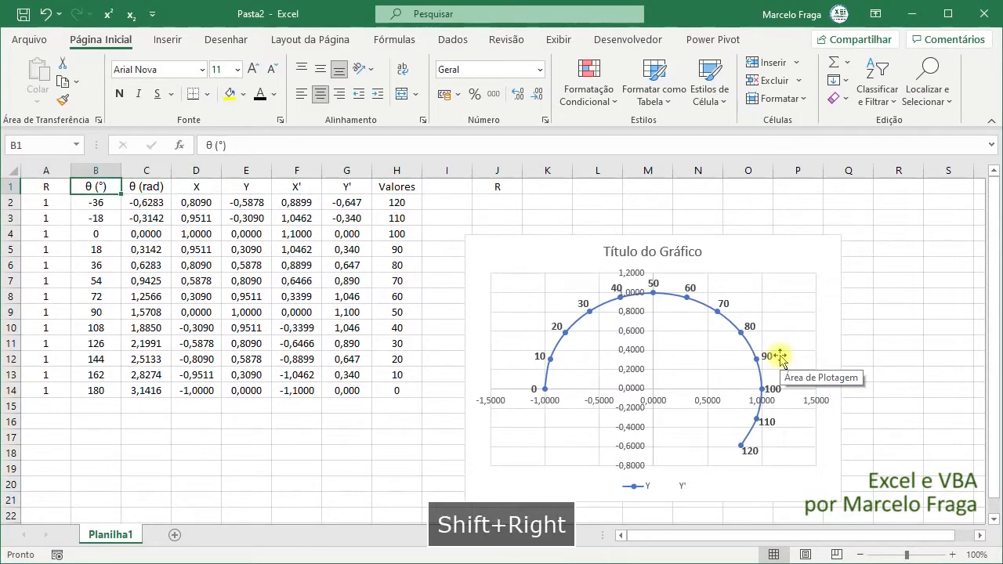
key(shift+Left)
key(ctrl+c)
key(Right)
key(Right)
key(Right)
key(Right)
key(Right)
key(Right)
key(Right)
key(Right)
key(Right)
key(Right)
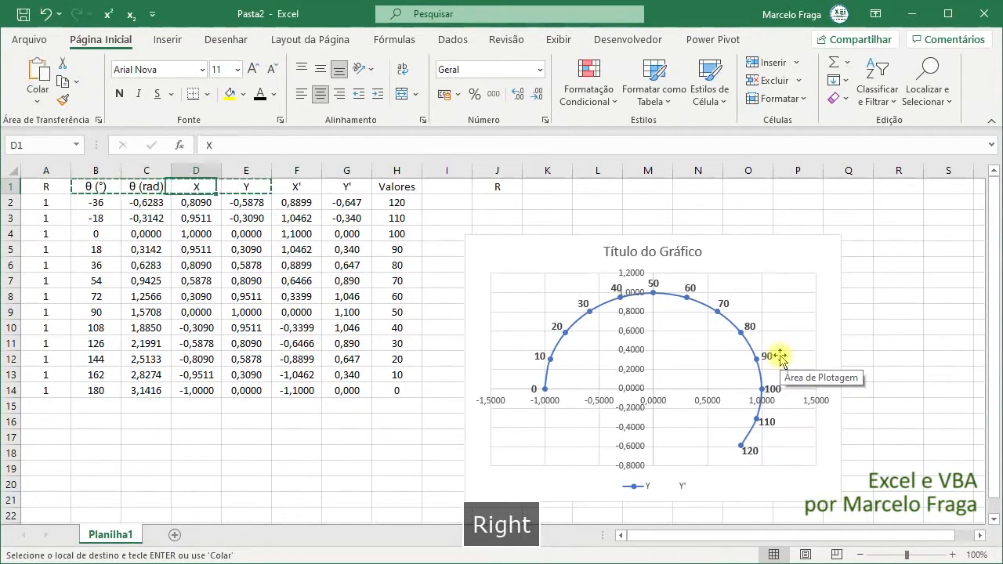
key(Left)
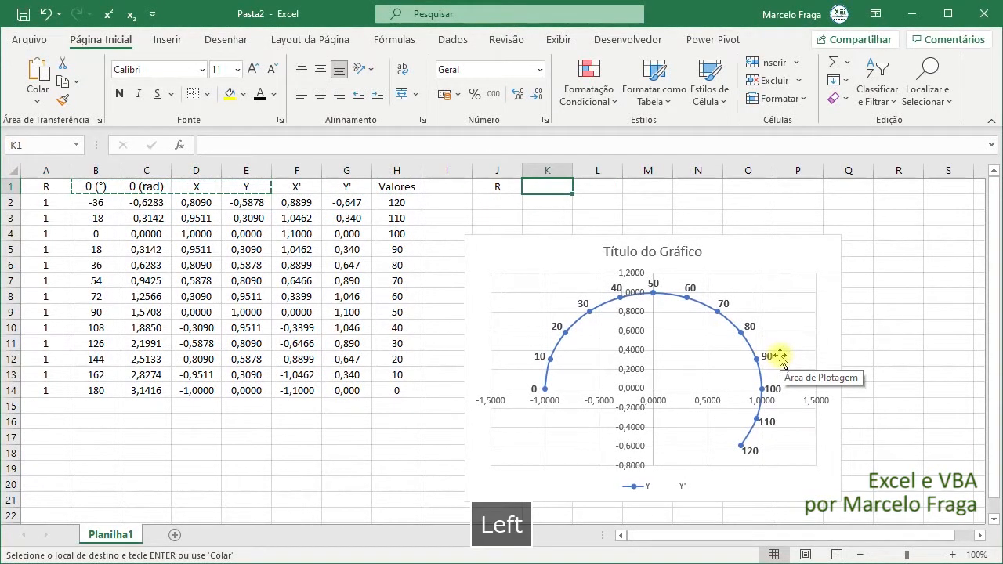
key(Return)
- Move the headings in J1:N1 one column over to K1:O1
key(Left)
key(Left)
key(Right)
key(shift+Right)
key(shift+Right)
key(shift+Right)
key(shift+Right)
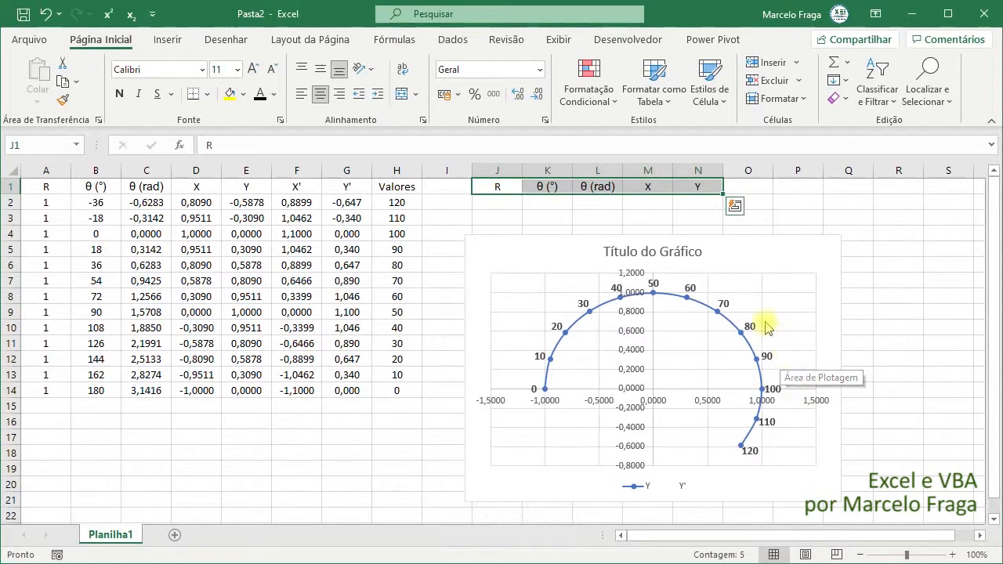
drag(723, 192, 739, 192)
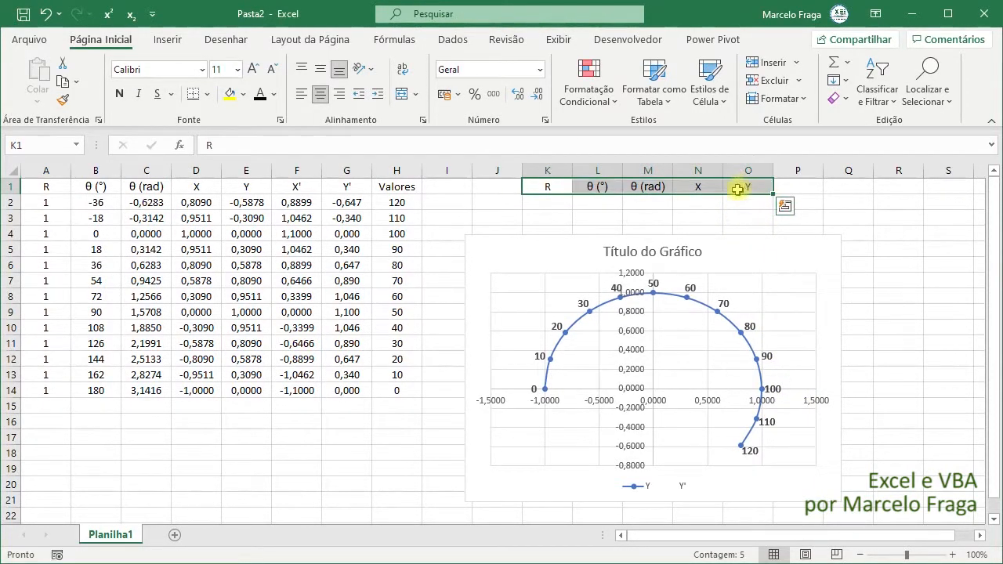
- Enter 0 as the first R value in K2
click(547, 203)
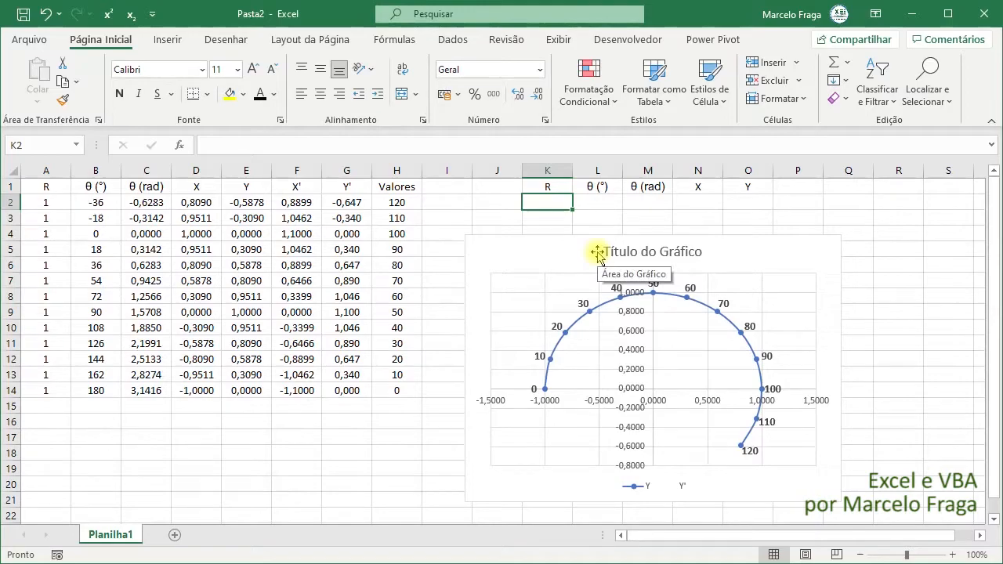
text(0)
key(Return)
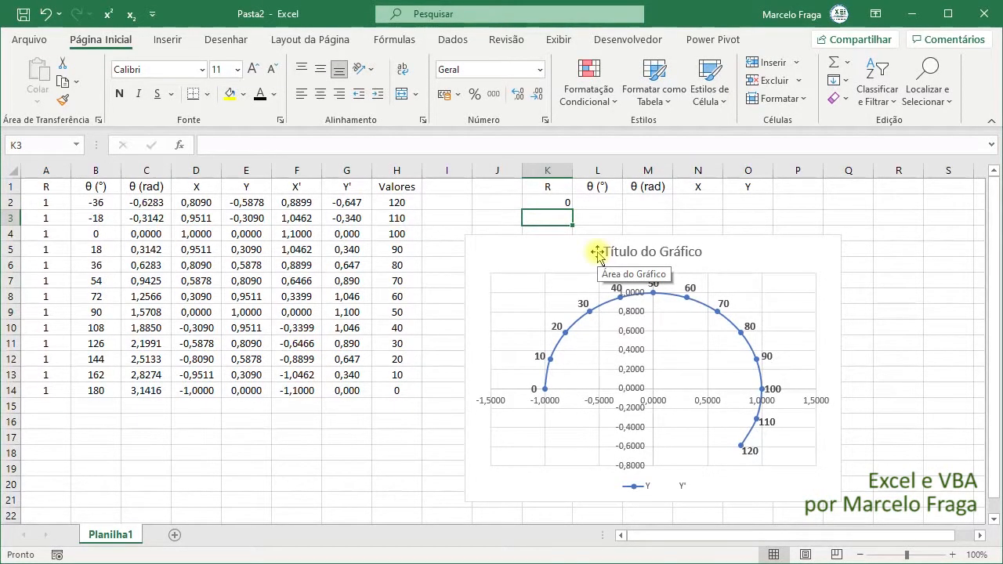
- Enter 0,95 as the second R value in K3 and center the values in K2:K3
text(0,95)
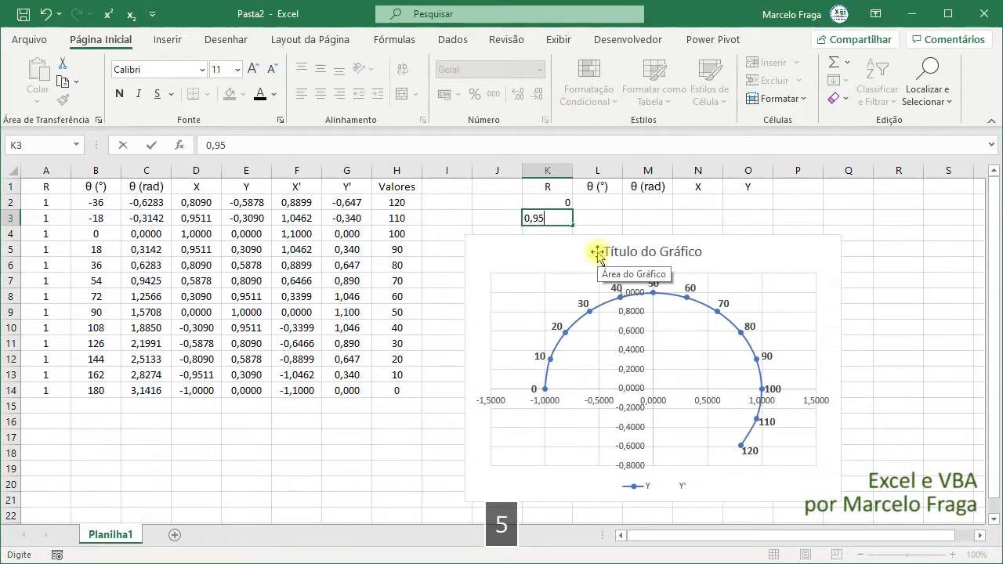
key(Return)
drag(555, 202, 555, 218)
click(321, 95)
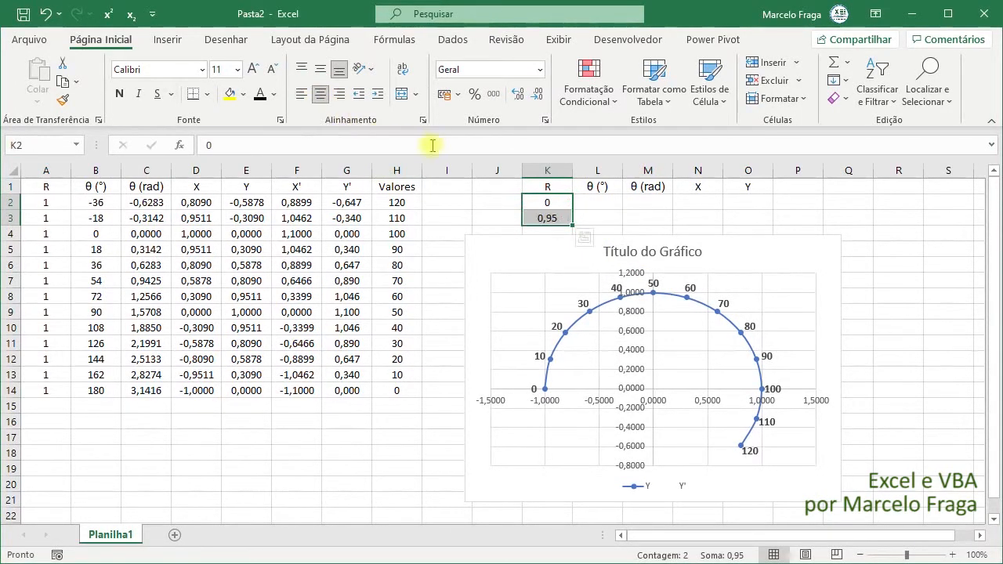
- Enter 0 as the first θ (°) value in L2 and center it in the cell
click(595, 204)
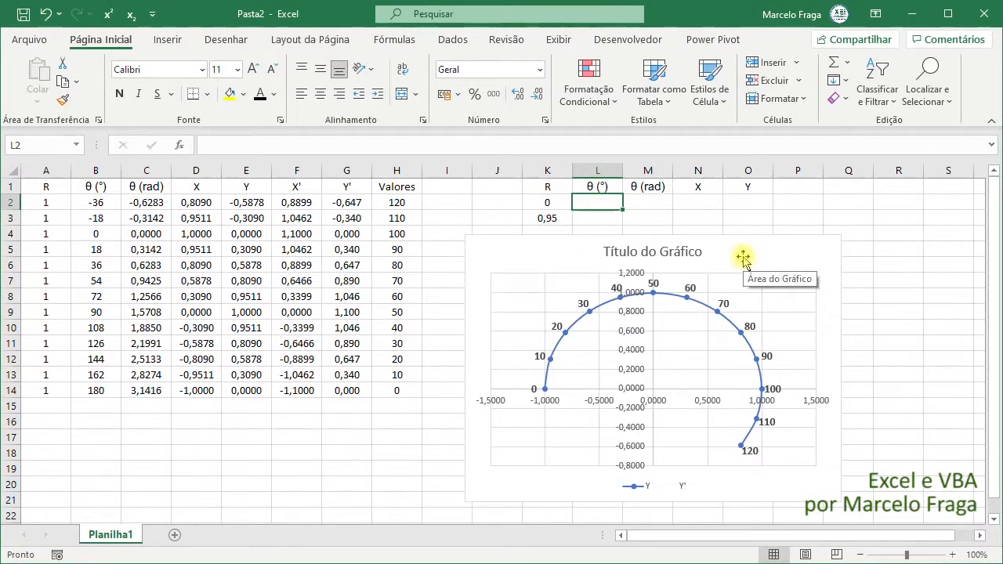
text(0)
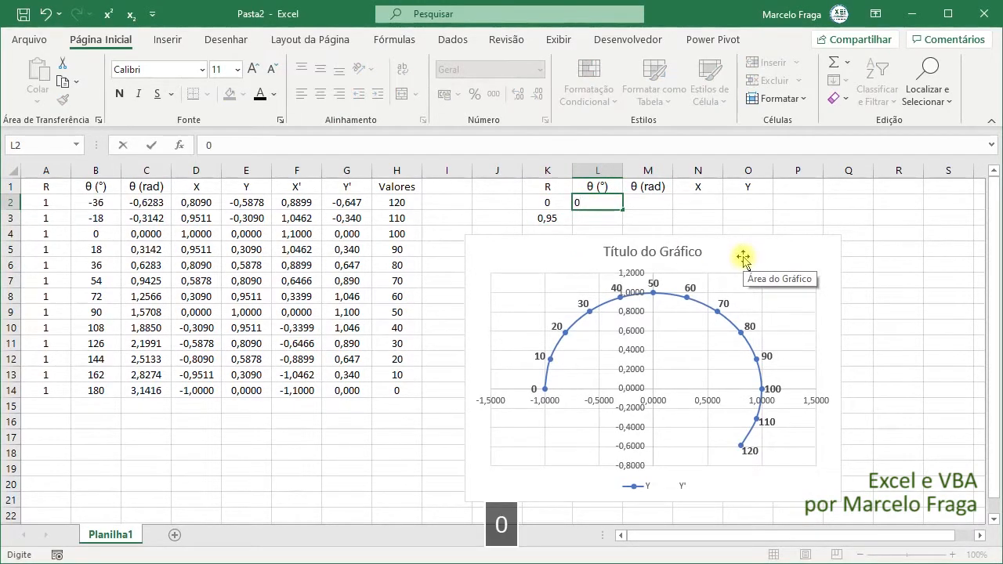
key(Return)
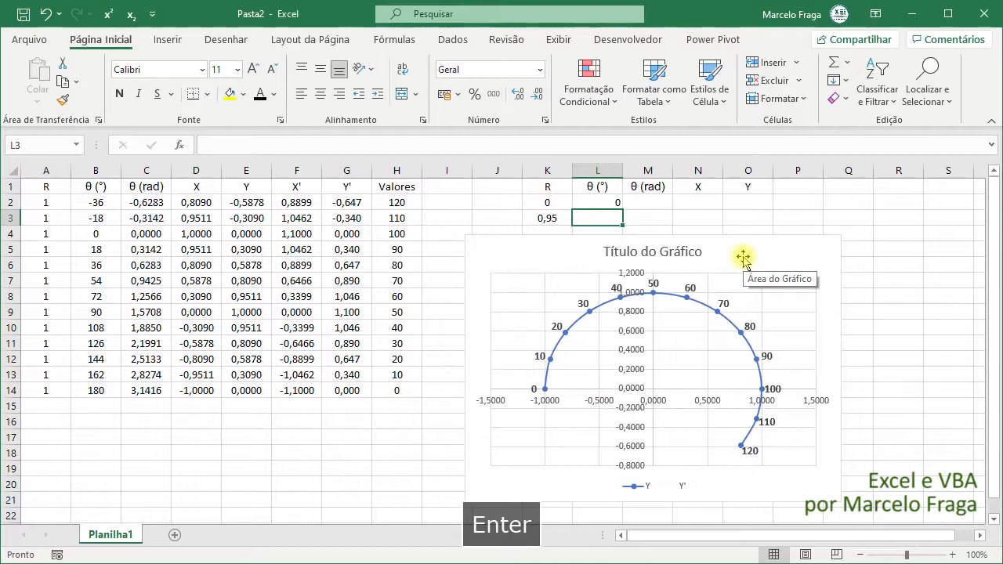
click(595, 203)
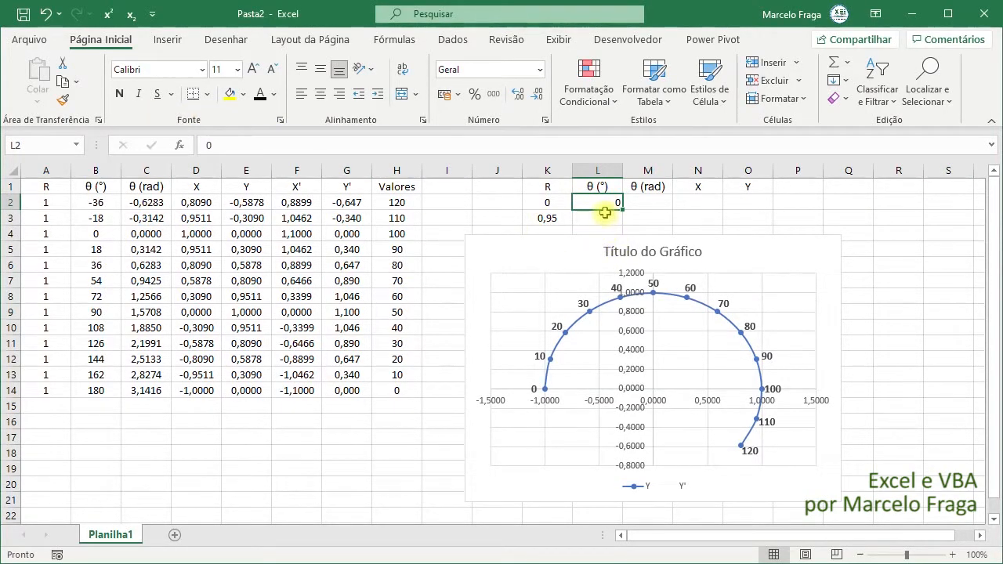
click(320, 94)
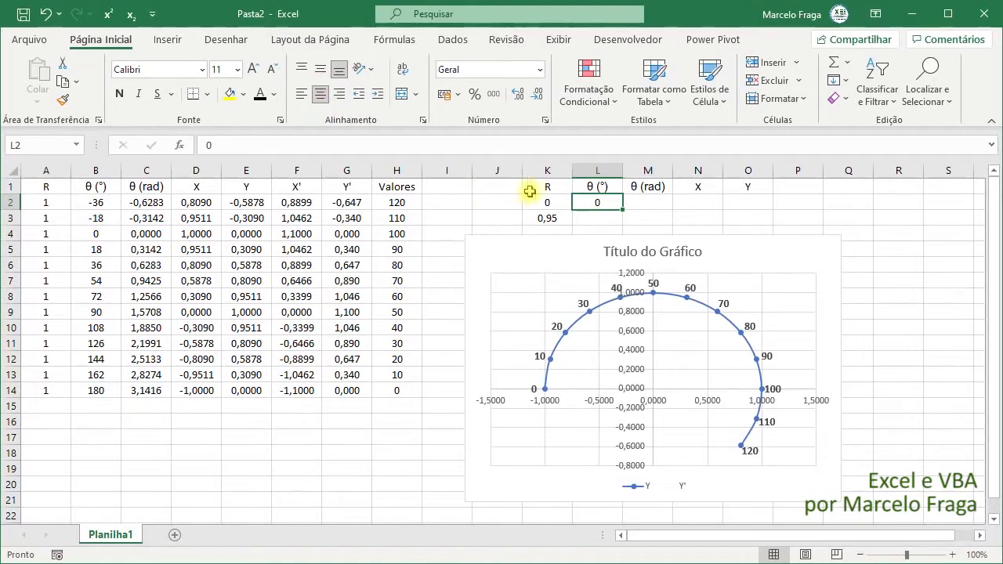
- Enter 30 as the second θ (°) value in L3 and center it in the cell
click(599, 220)
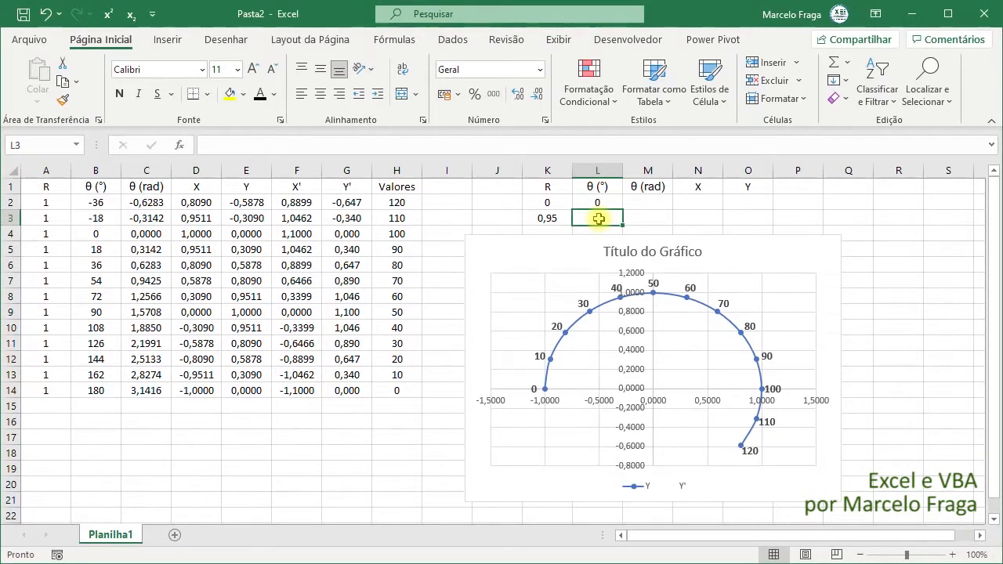
text(30)
key(Return)
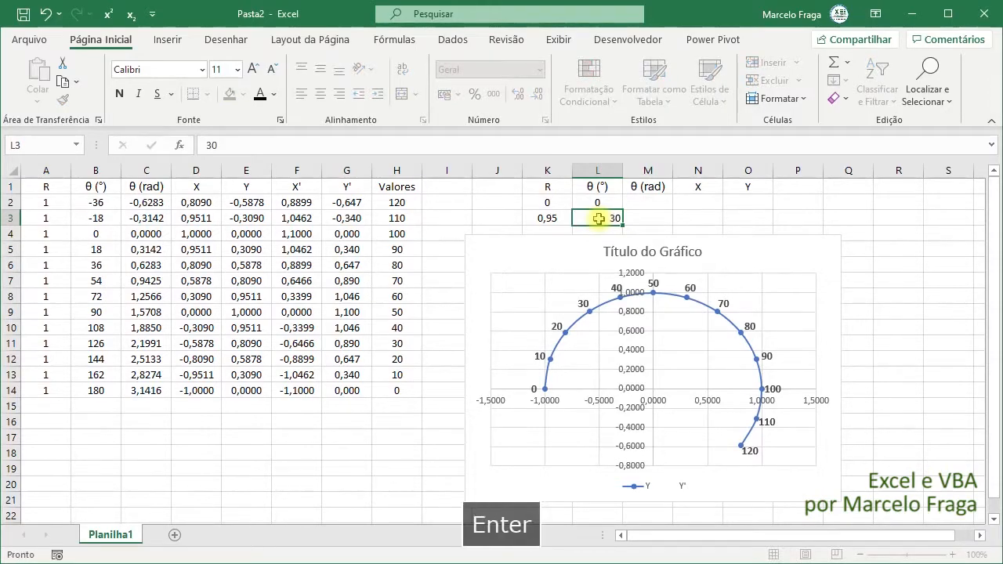
key(Up)
click(320, 93)
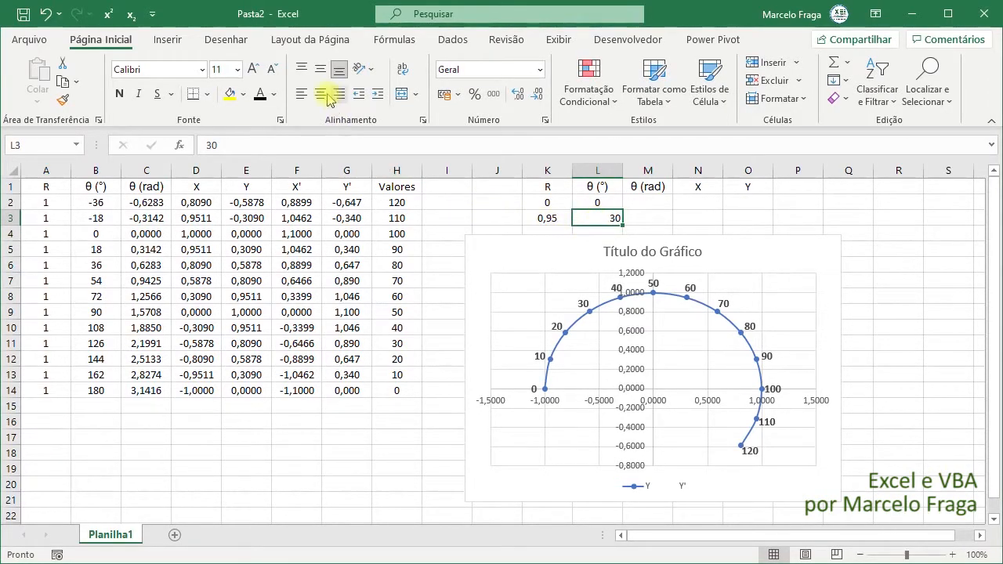
- Convert the first angle to radians in M2 with the formula =L2*PI()/180
click(641, 203)
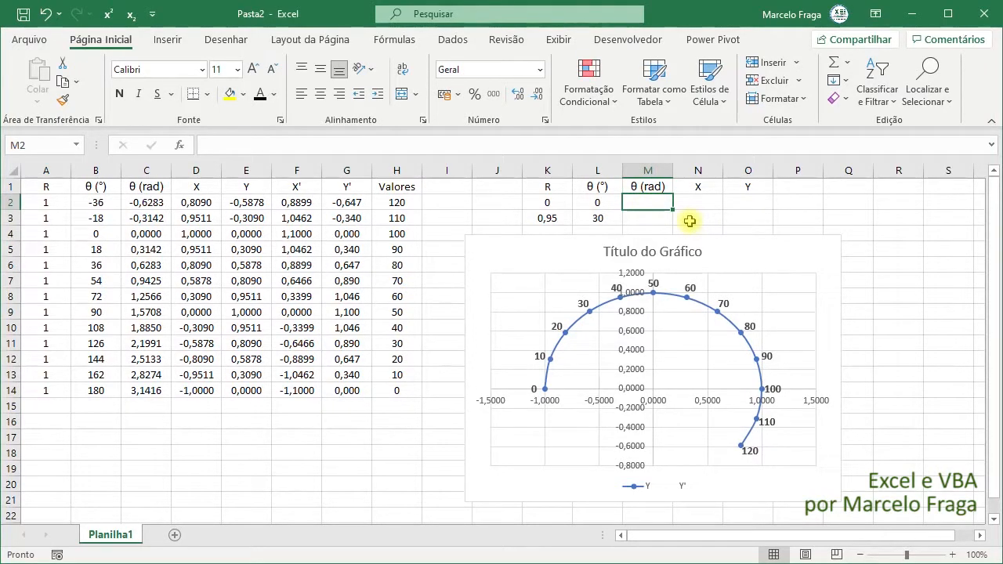
text(=)
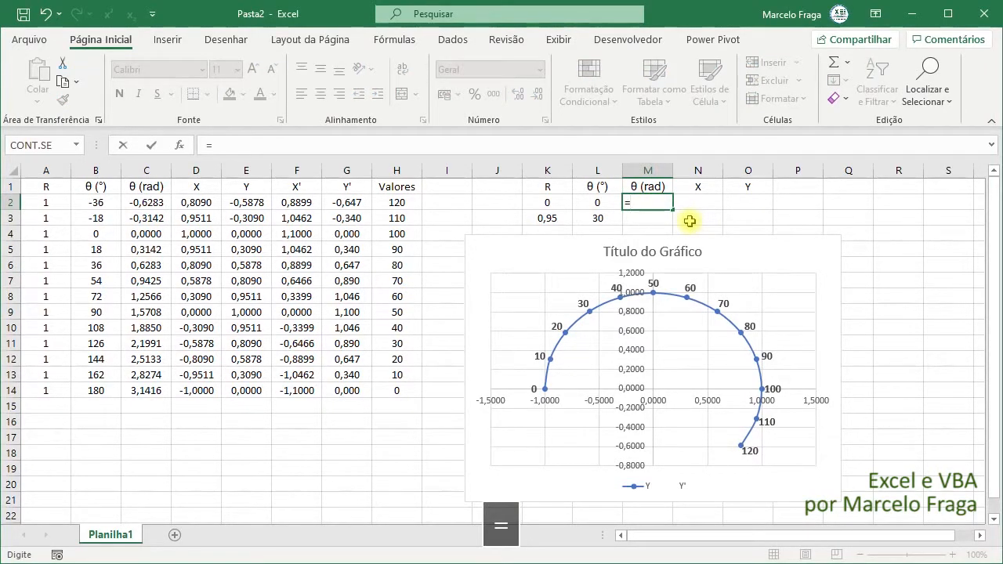
key(Left)
text(*)
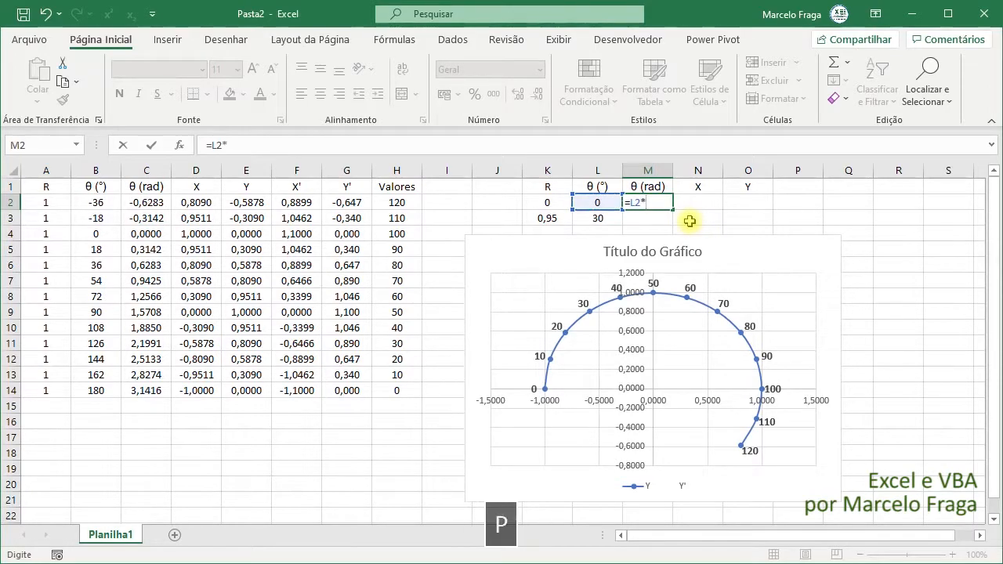
text(pi())
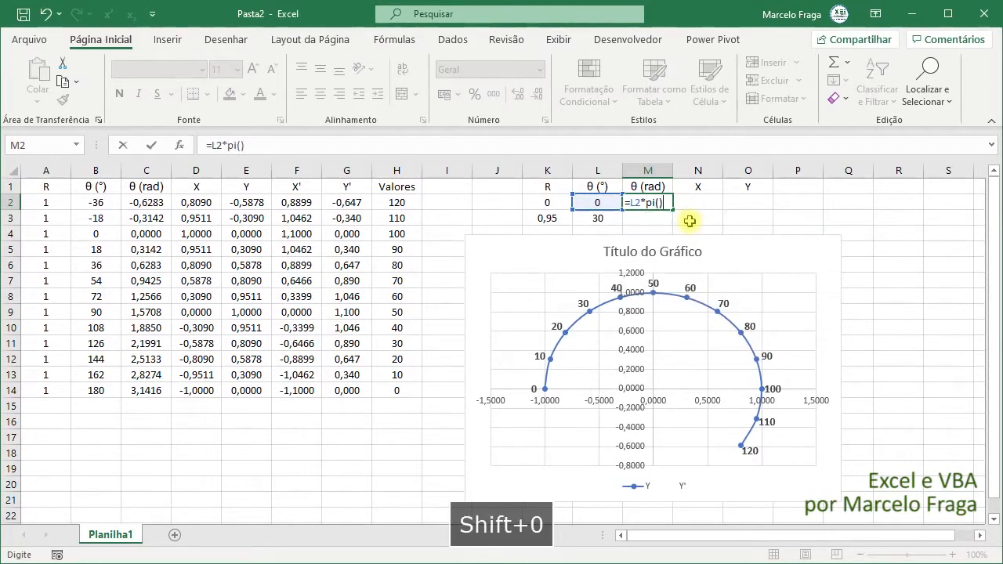
text(/180)
key(Return)
- Copy the radian conversion formula from M2 to M3
key(Up)
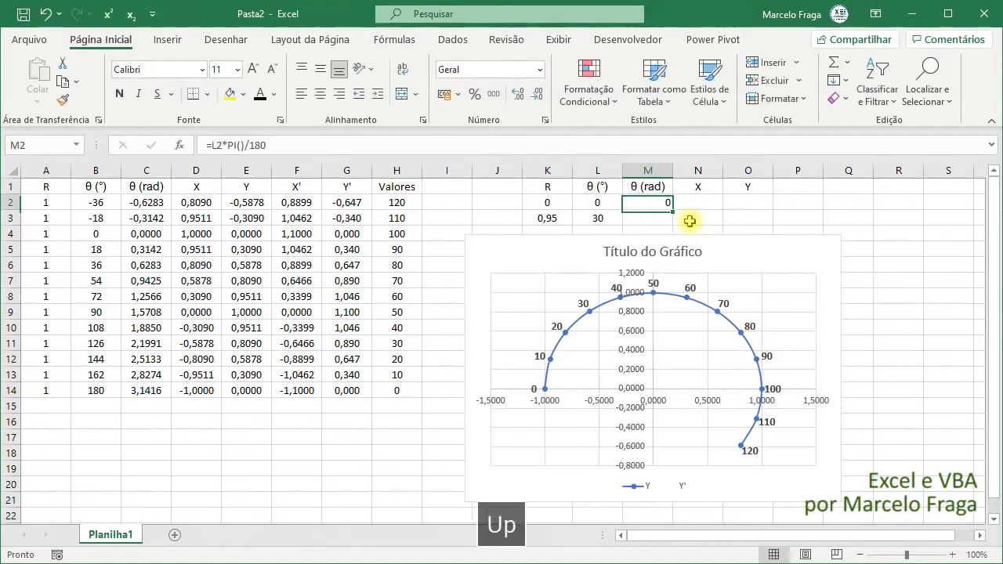
key(ctrl+c)
key(Down)
key(Return)
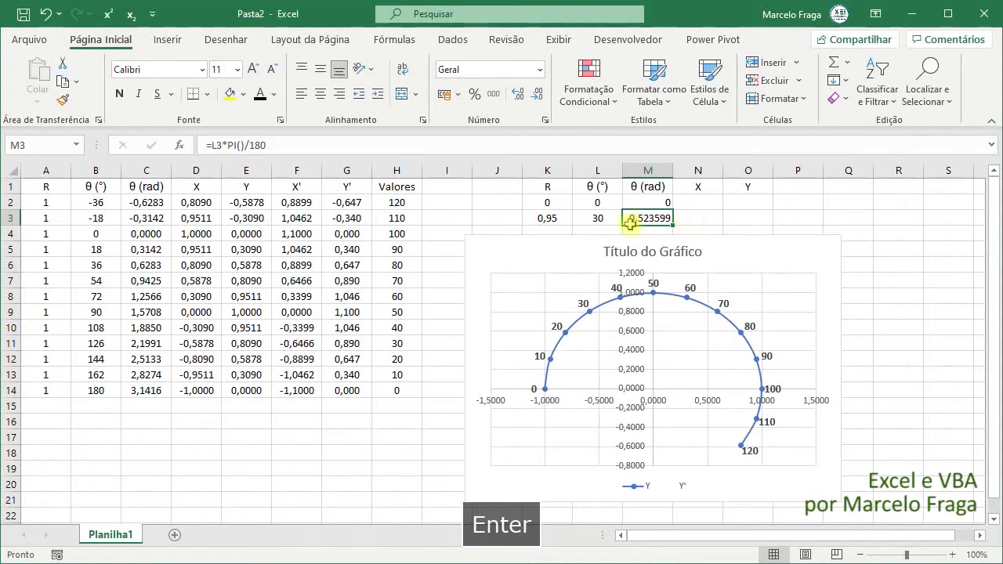
- Center the angle values in L2:M3 and format them with two decimal places
drag(597, 201, 652, 221)
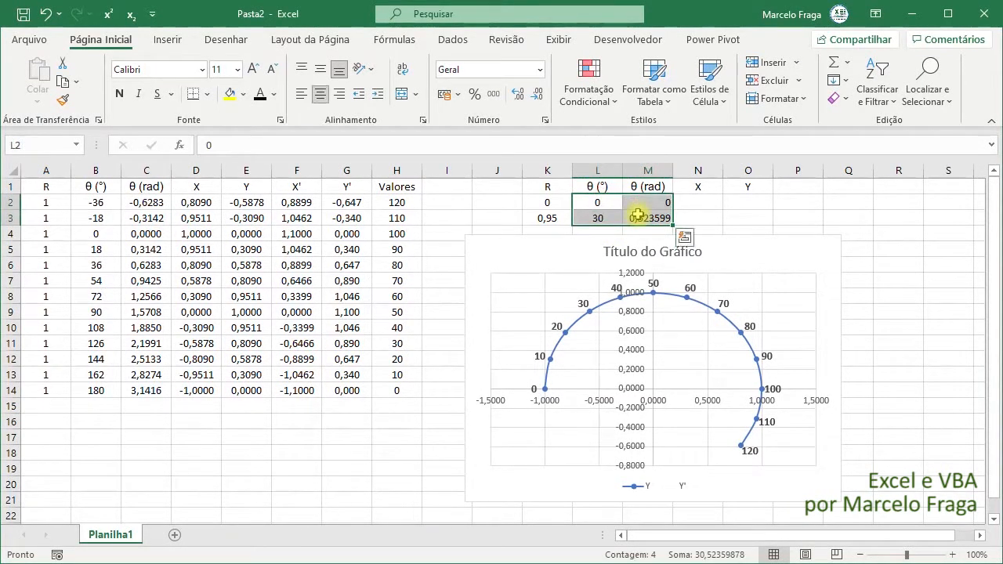
click(322, 94)
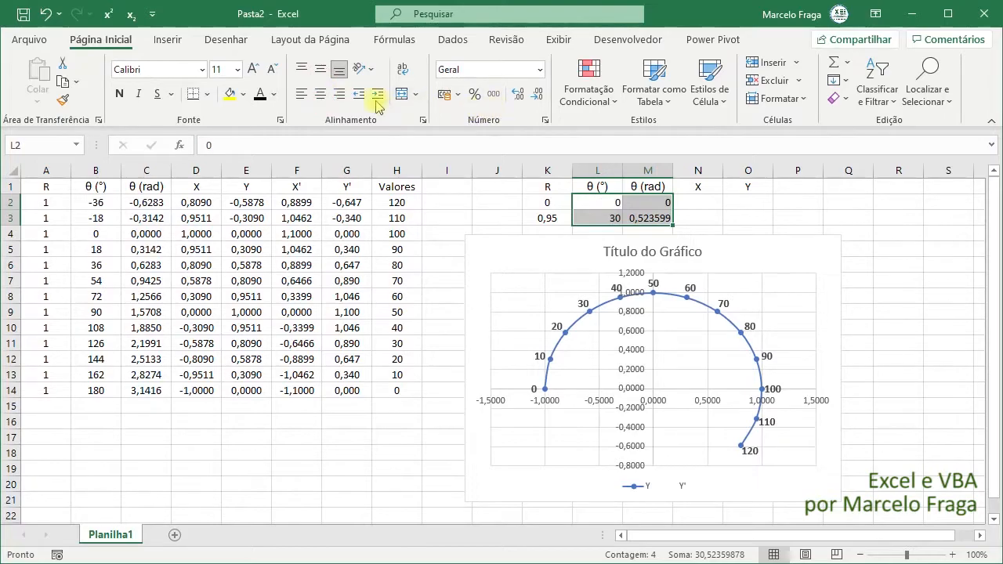
click(328, 95)
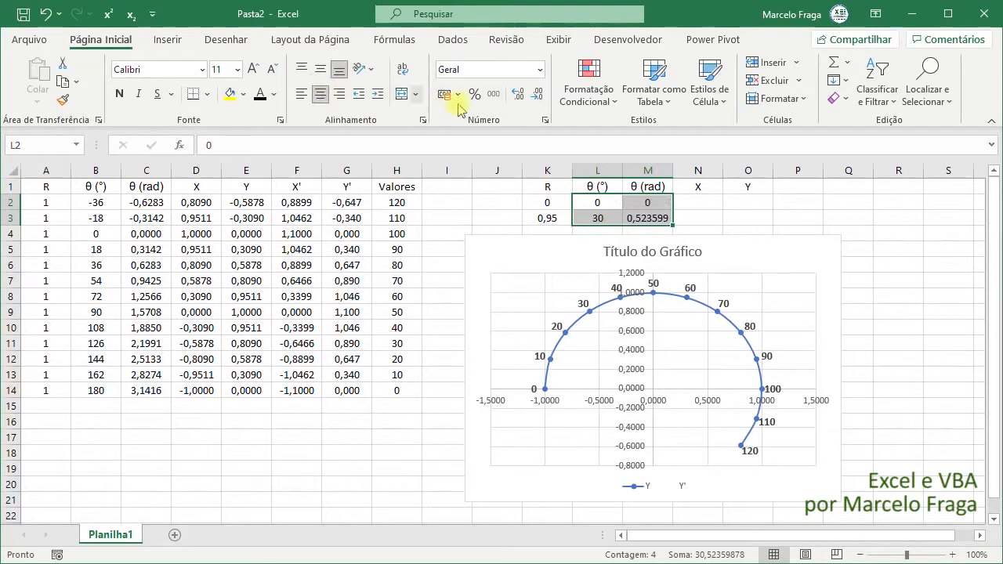
click(515, 94)
click(516, 95)
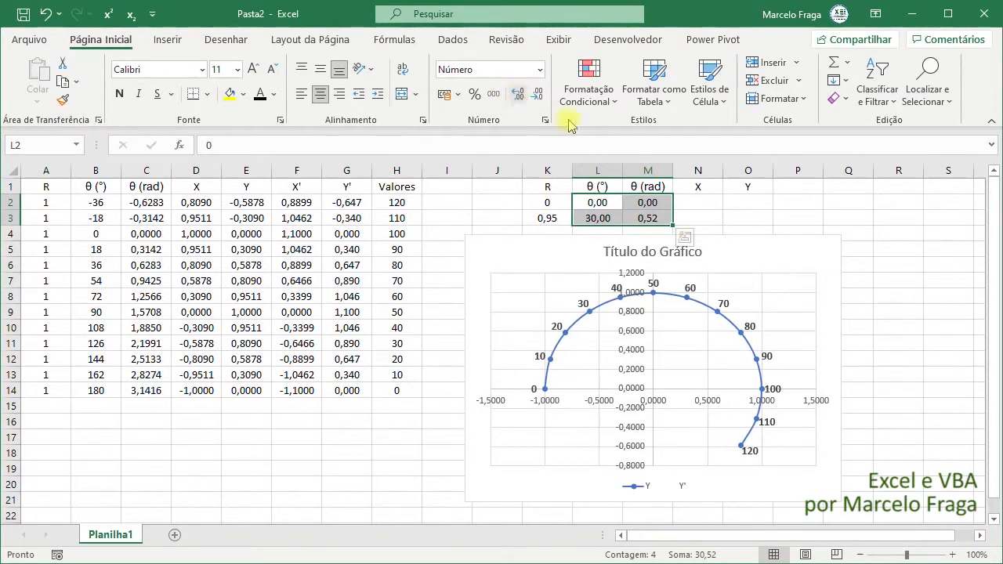
- Calculate the first X coordinate in N2 with the formula =K2*COS(M2)
click(706, 202)
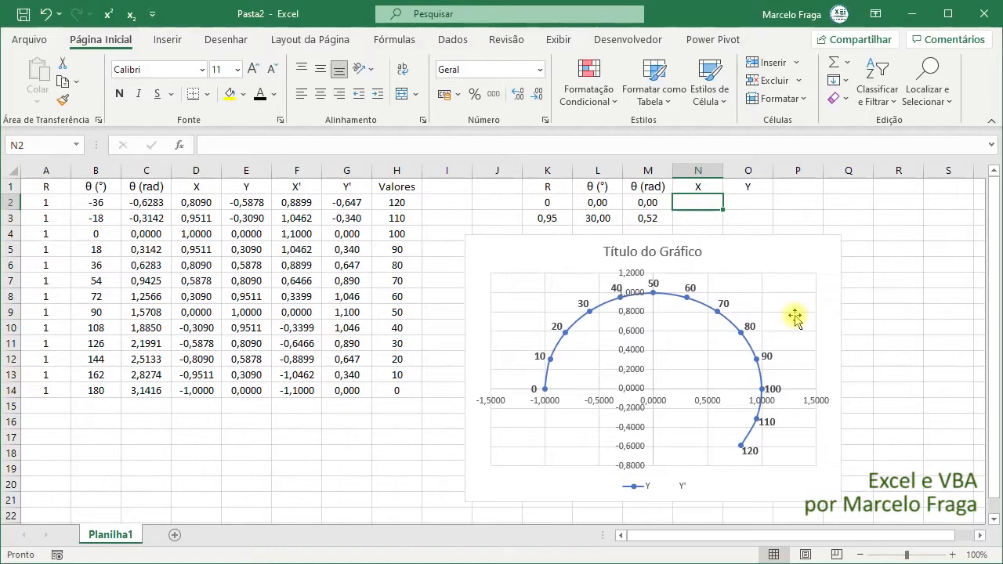
text(=)
key(Left)
key(Left)
key(Left)
text(*)
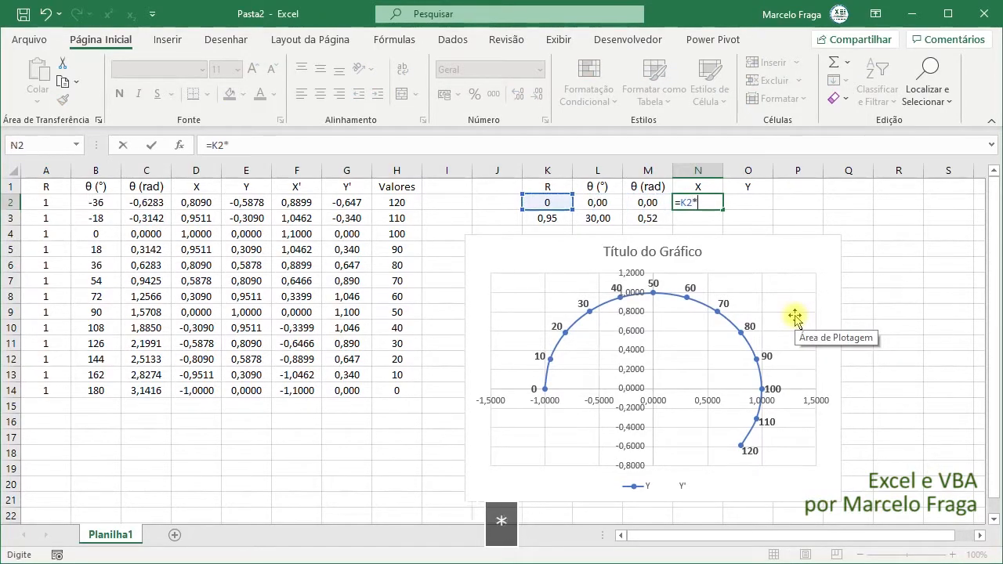
text(c)
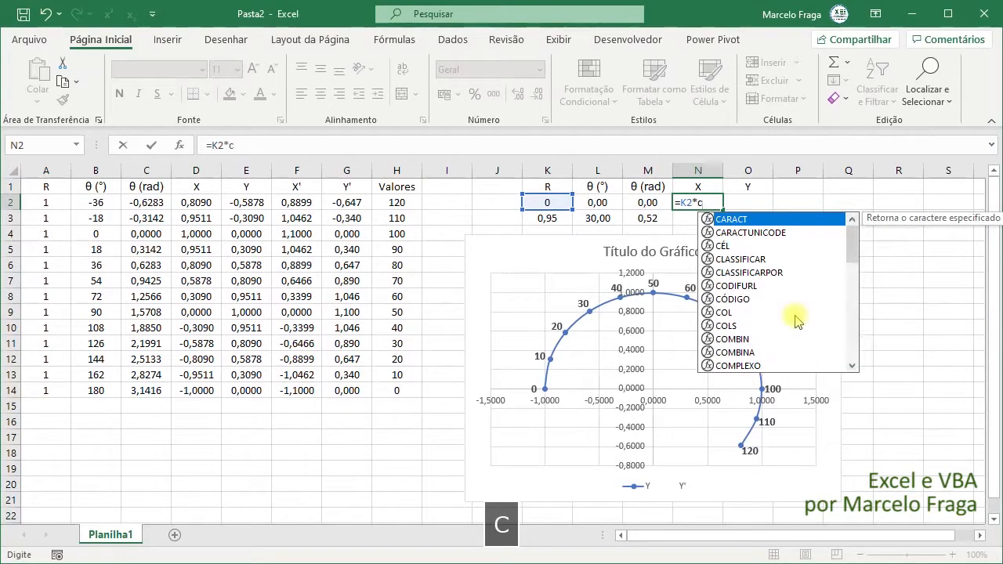
text(os)
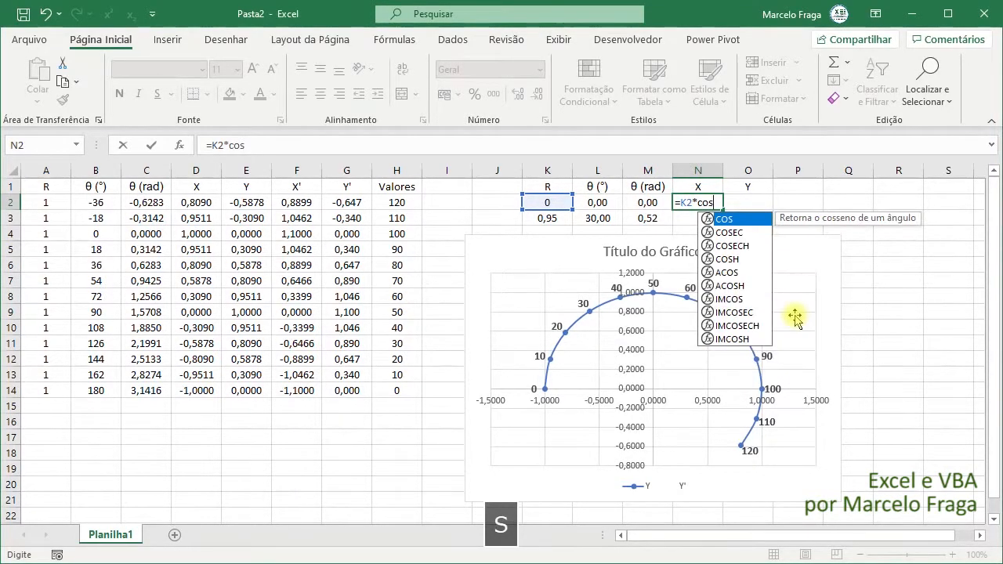
key(Tab)
key(Left)
key(Return)
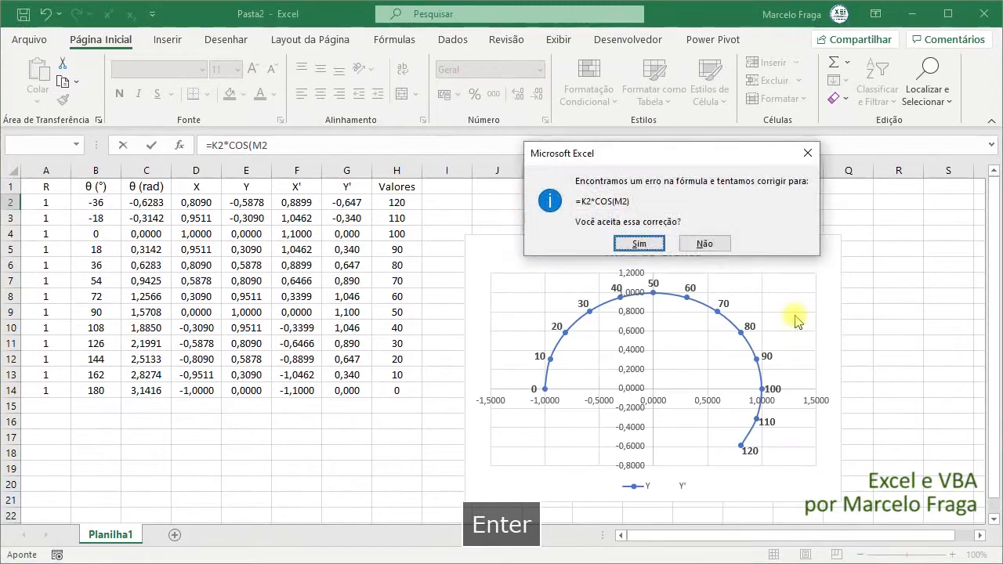
key(Return)
- Copy the X formula from N2 to N3
key(Up)
key(ctrl+c)
key(Down)
key(Return)
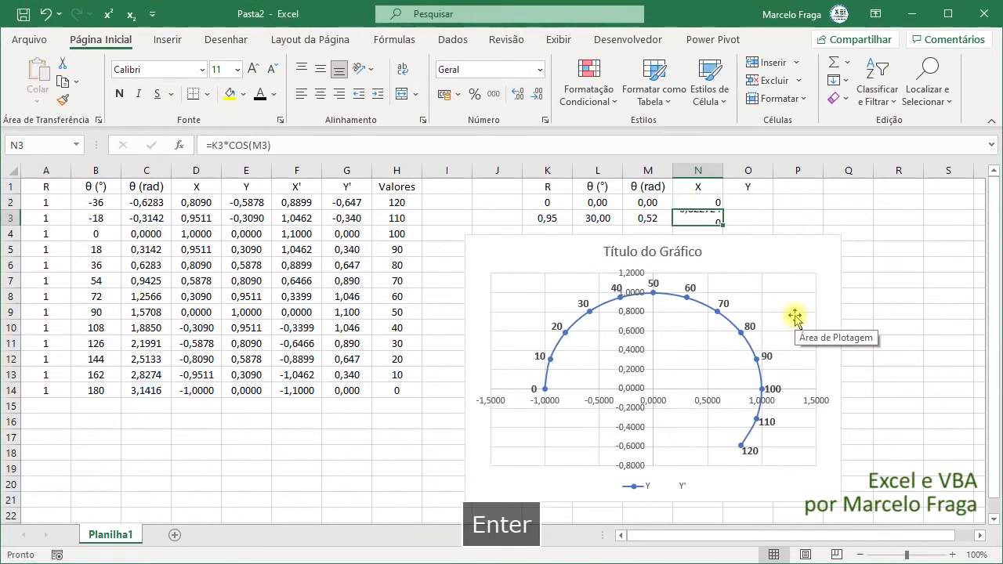
- Calculate the first Y coordinate in O2 with the formula =K2*SEN(M2)
key(Up)
key(Right)
text(=)
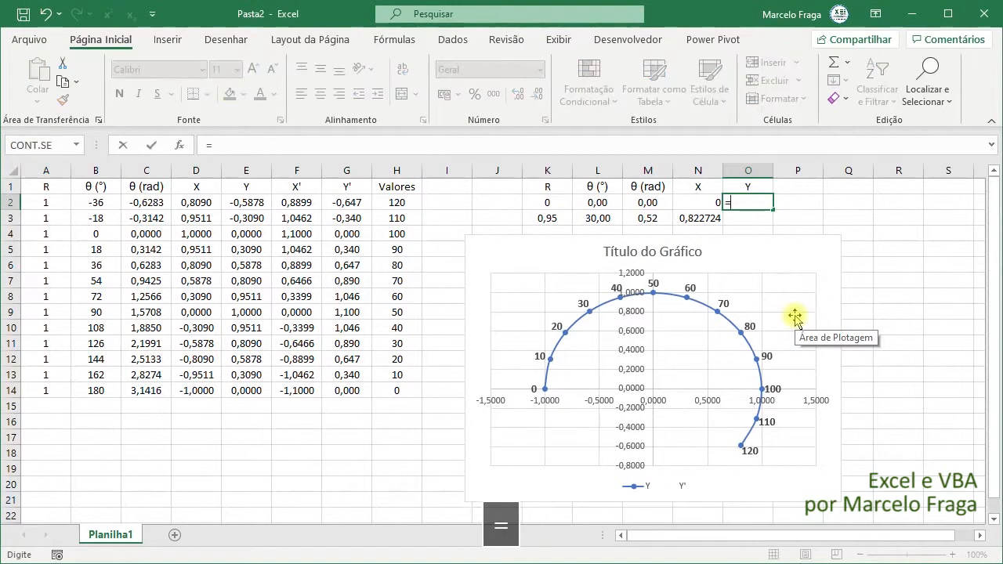
key(Left)
key(Left)
key(Left)
key(Left)
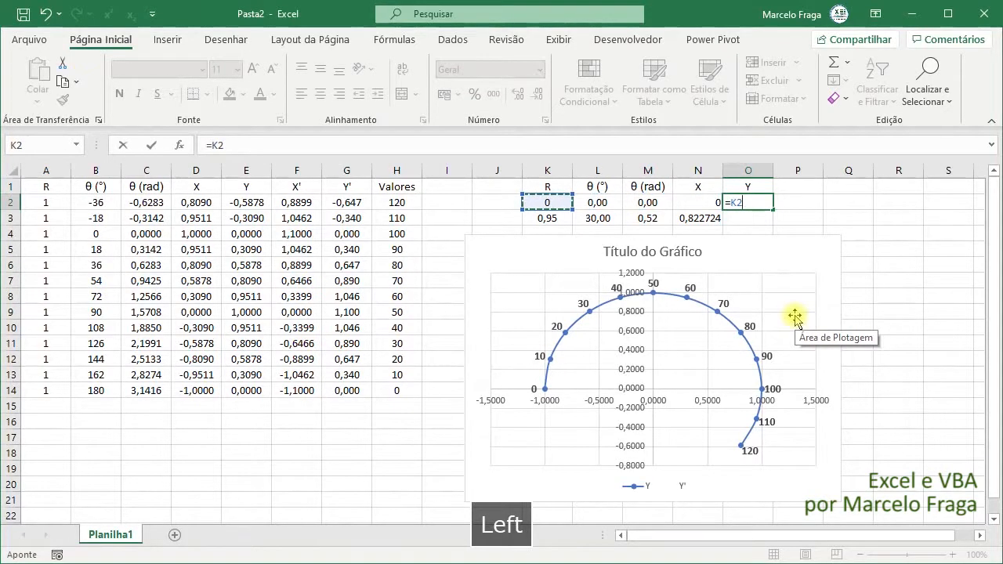
text(*se)
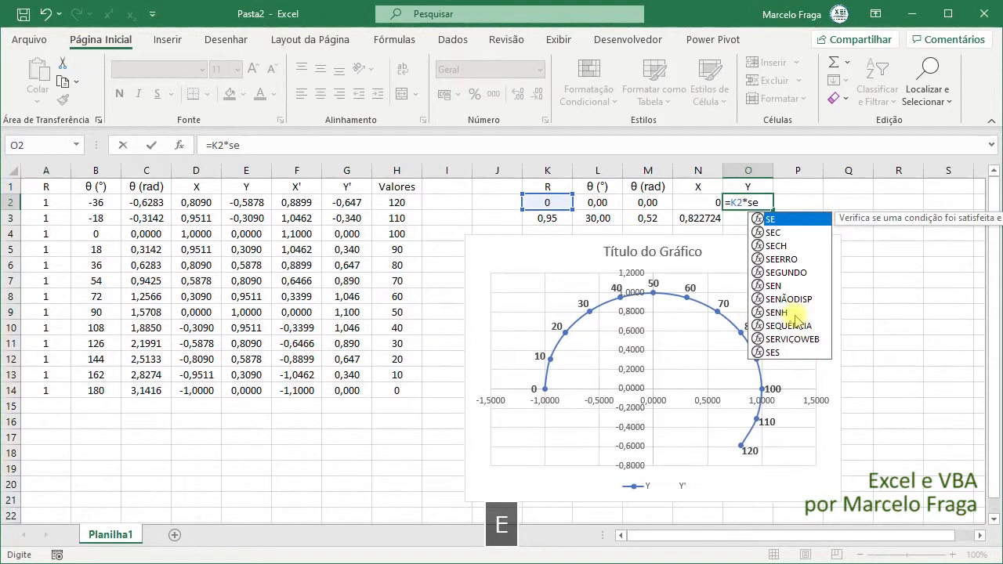
text(n)
key(Tab)
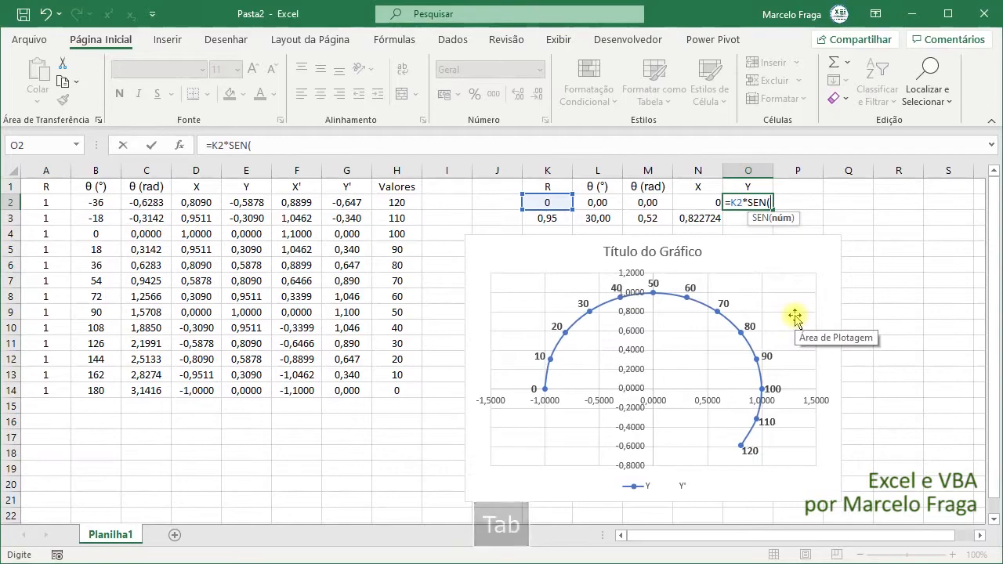
key(Left)
key(Left)
key(Return)
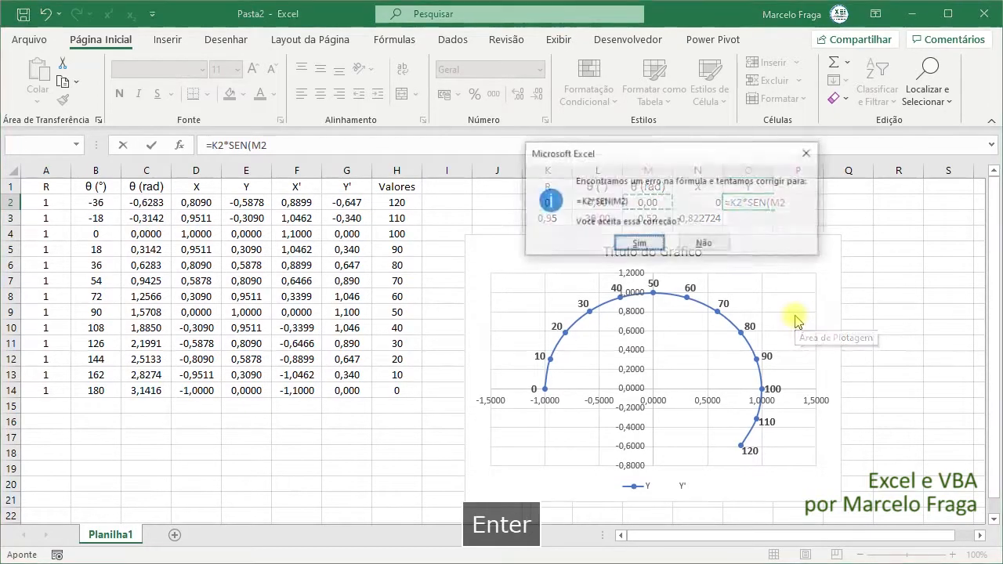
key(Return)
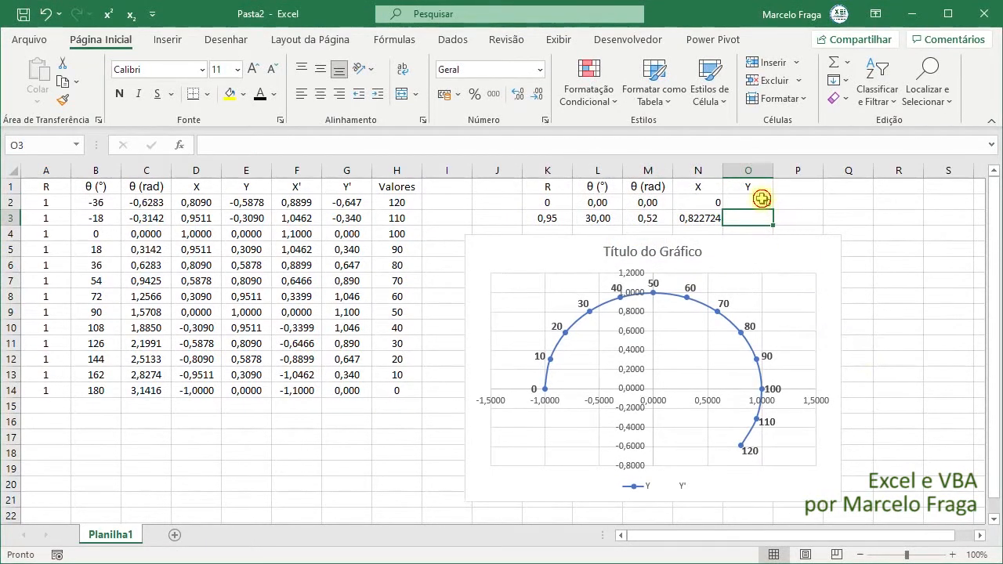
- Fill the Y formula from O2 down to O3 and center the X and Y cells N1:O3
click(764, 203)
drag(775, 211, 773, 227)
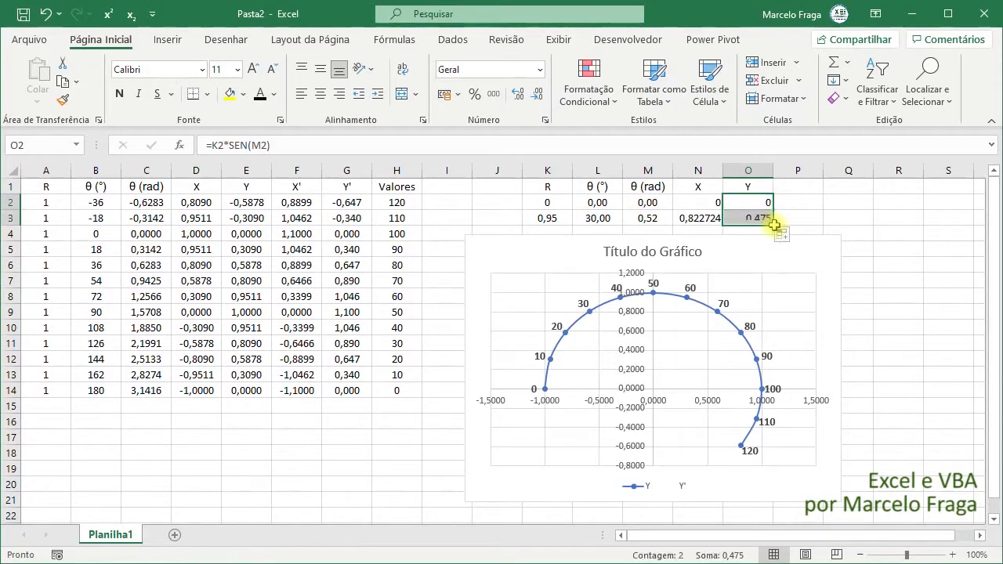
drag(698, 191, 726, 218)
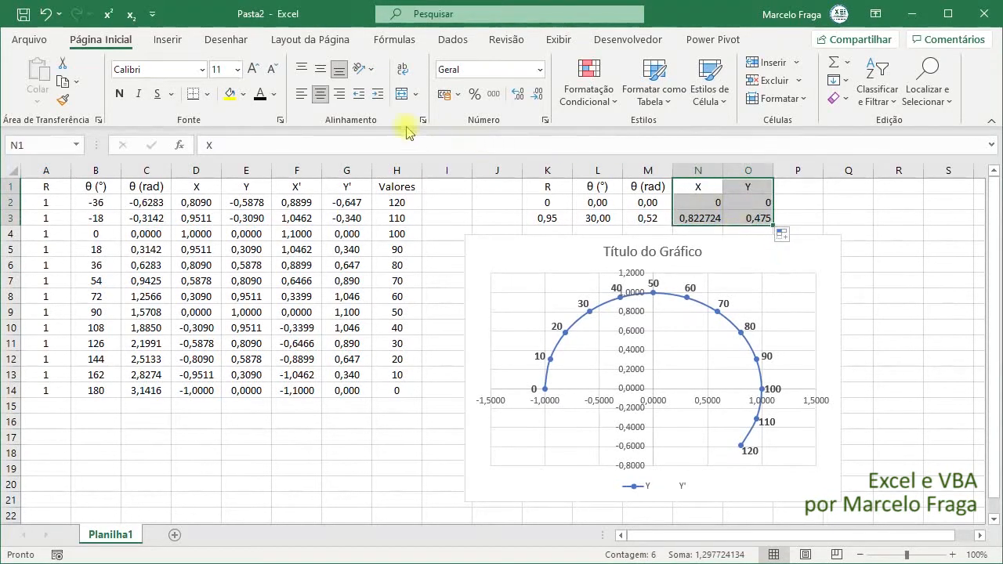
click(322, 94)
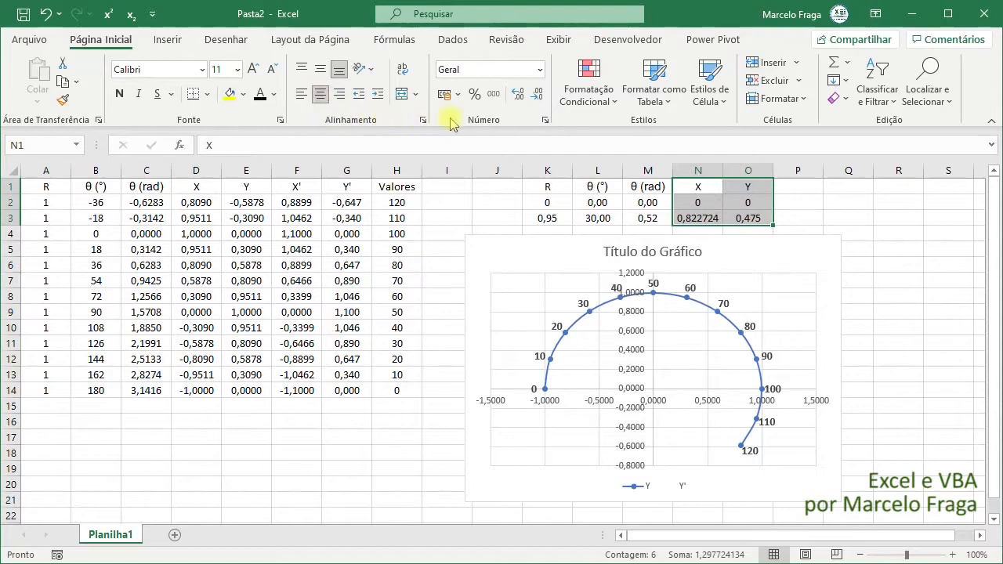
- Format the second point's X and Y coordinates in N3:O3 with three decimal places
drag(709, 219, 749, 219)
click(534, 94)
click(536, 96)
click(536, 95)
click(536, 96)
click(536, 96)
click(522, 94)
click(522, 94)
- Format the first point's X and Y coordinates in N2:O2 with three decimal places
drag(697, 203, 748, 203)
click(513, 94)
click(514, 95)
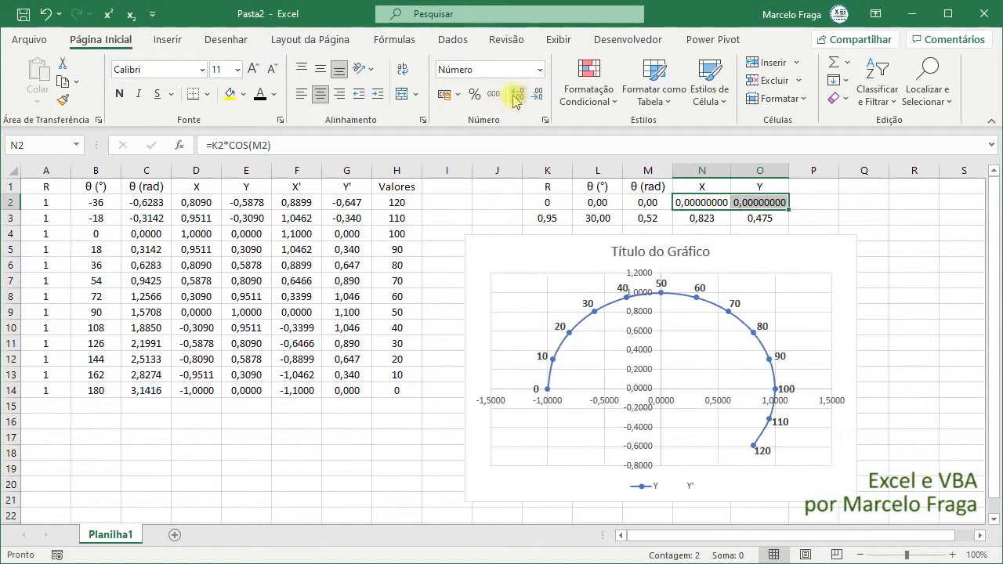
click(535, 94)
click(534, 94)
click(534, 94)
click(535, 94)
click(535, 94)
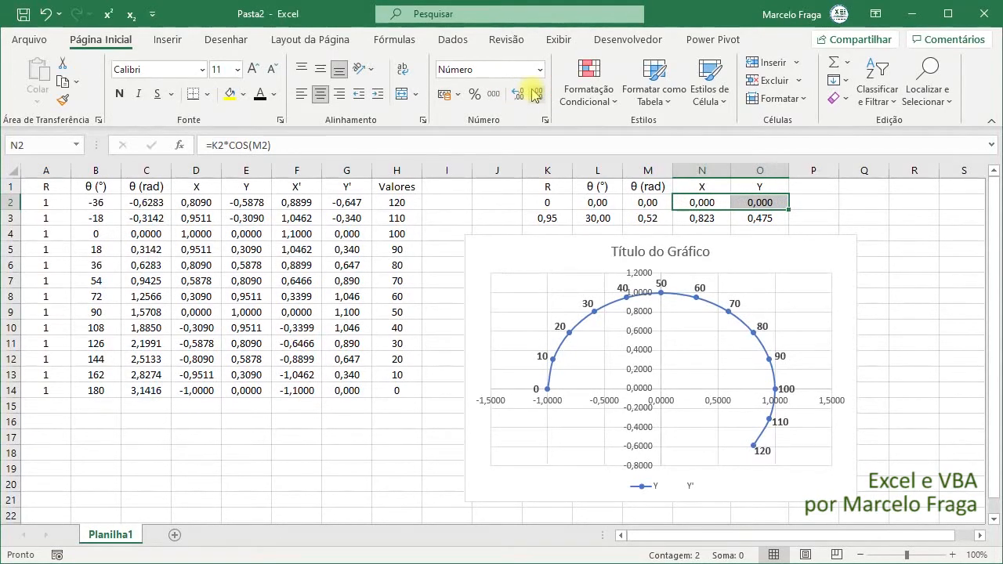
- Add a new data series named Ponteiro to the scatter chart
click(797, 262)
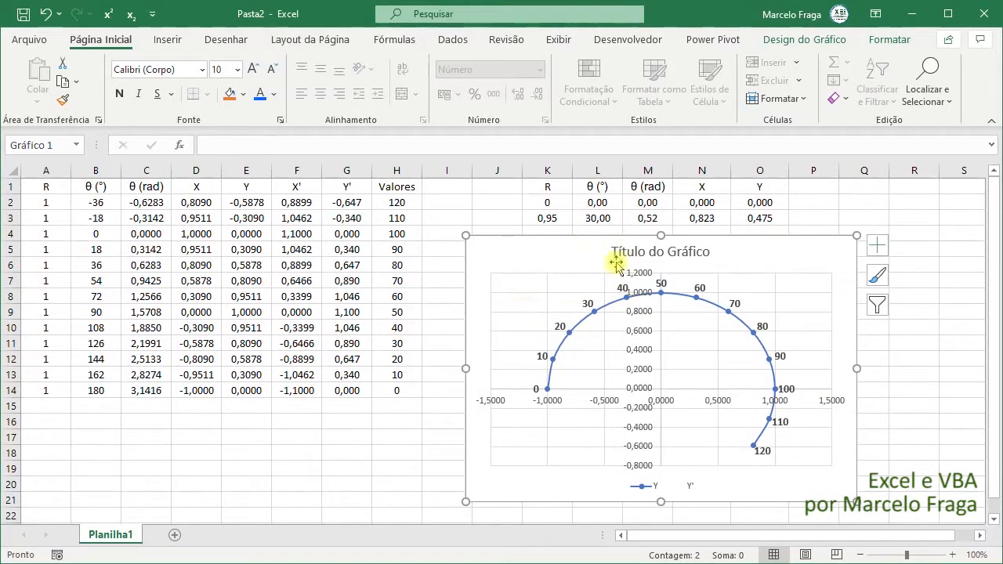
click(783, 43)
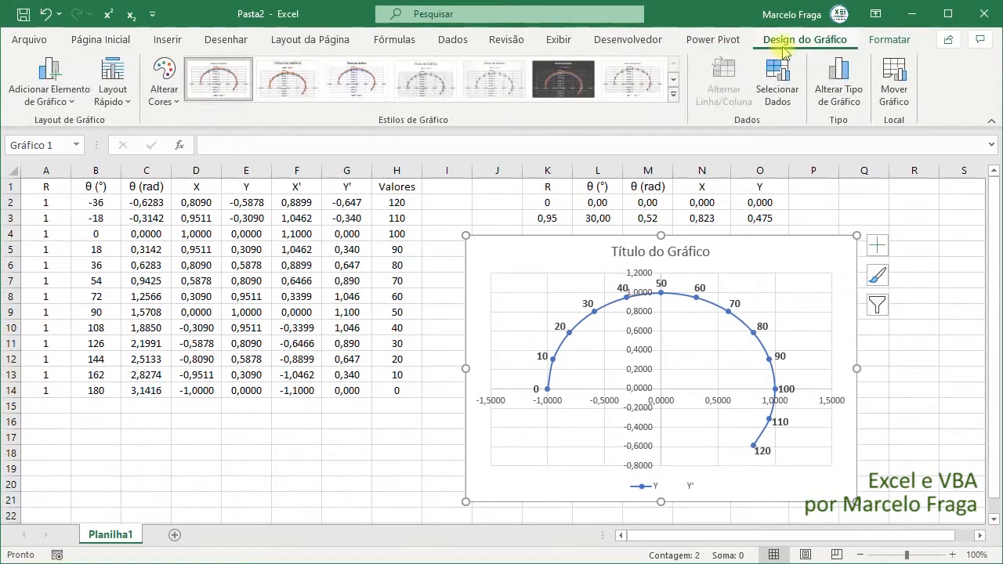
click(777, 74)
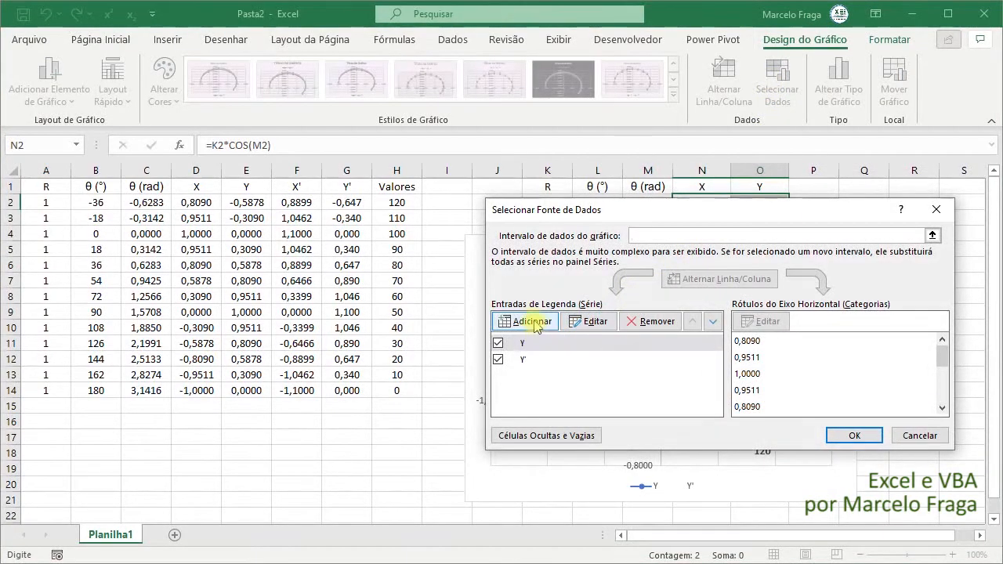
click(535, 322)
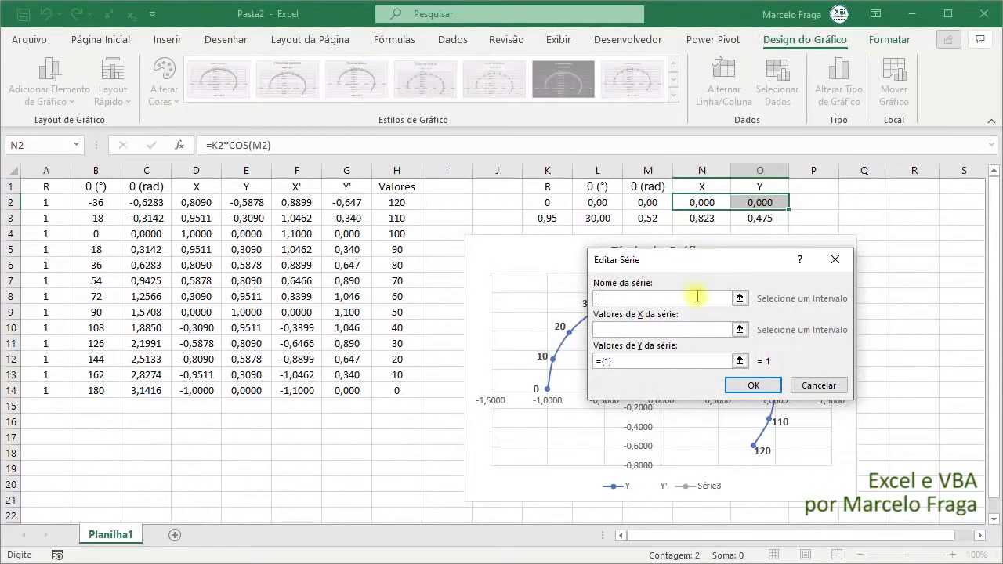
text(Pont)
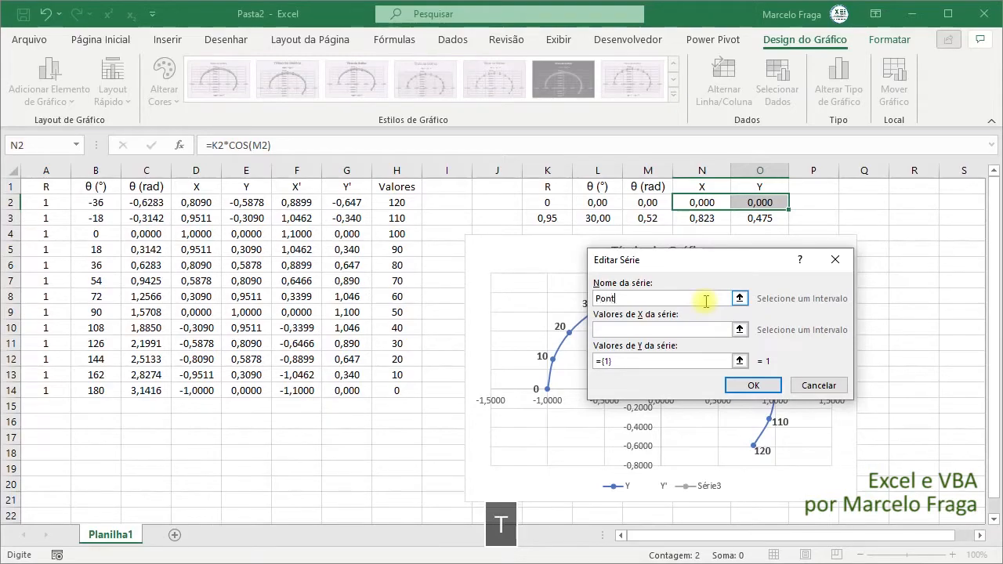
text(eiro)
- Use N2:N3 as the Ponteiro series' X values and O2:O3 as its Y values, and apply the data source changes
click(681, 329)
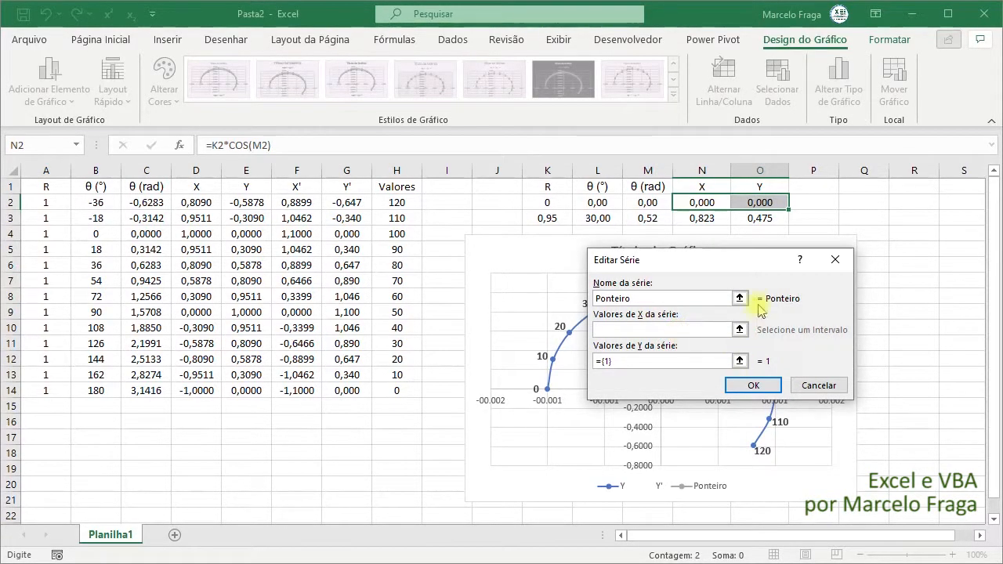
drag(708, 202, 703, 218)
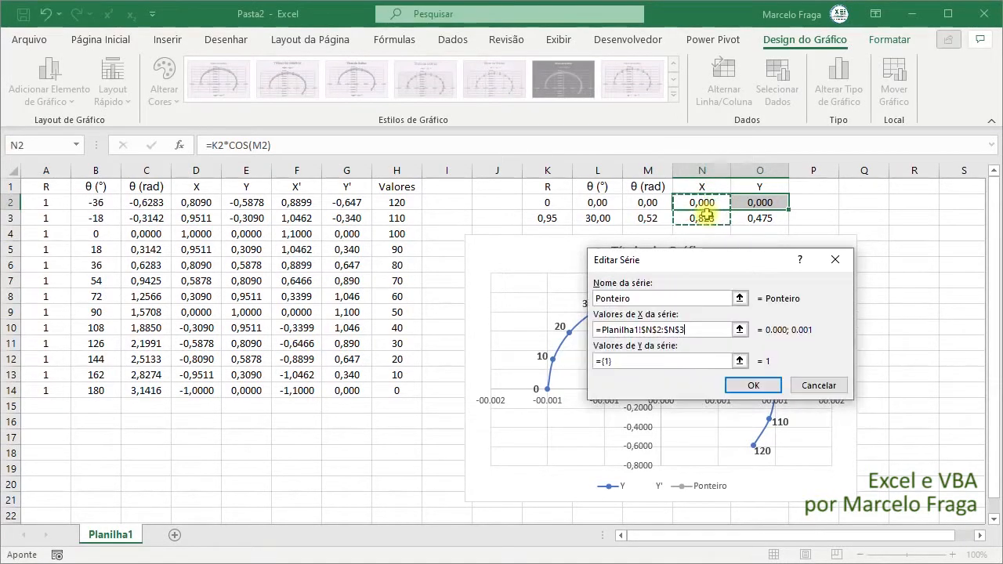
click(647, 362)
key(BackSpace)
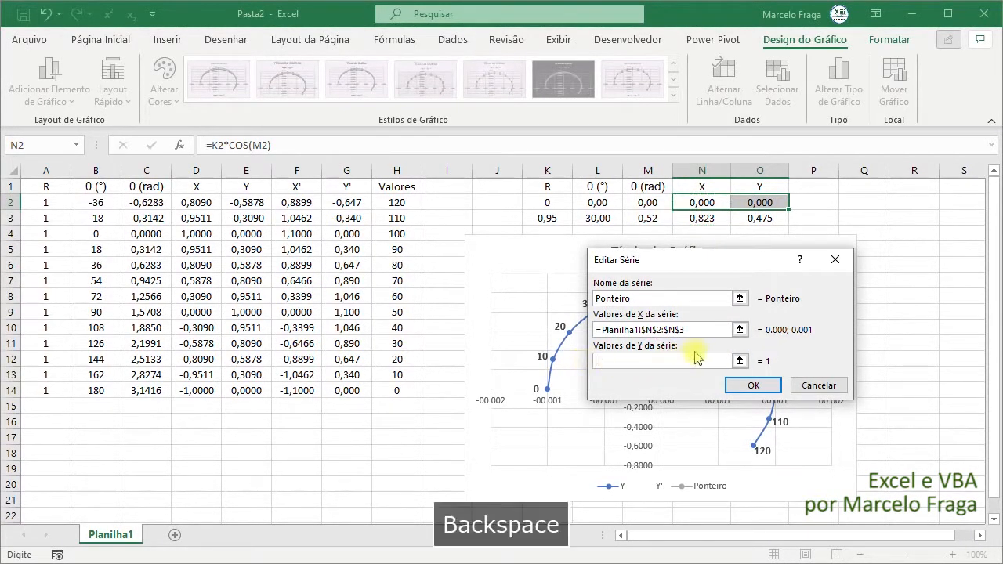
drag(760, 203, 763, 219)
click(752, 387)
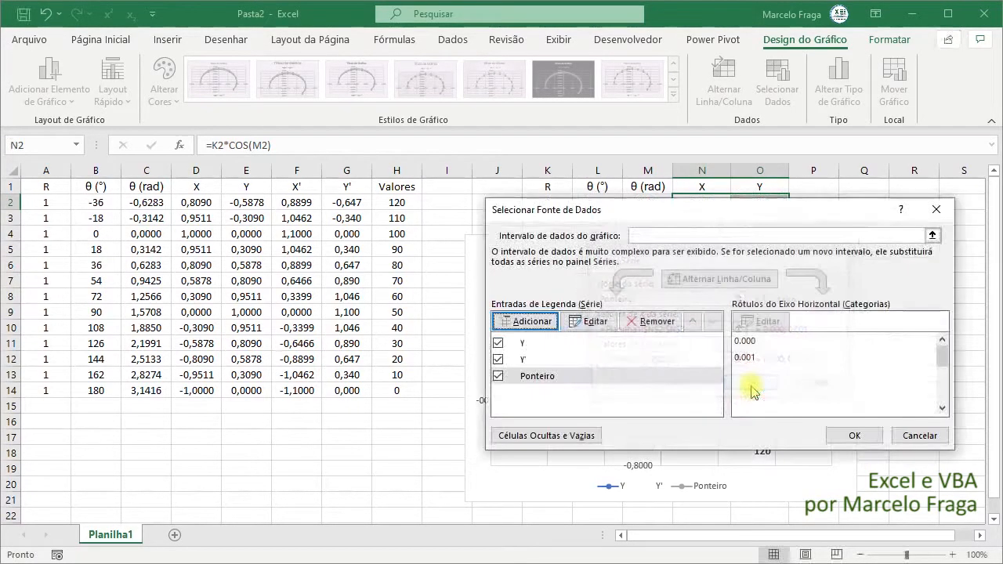
click(850, 436)
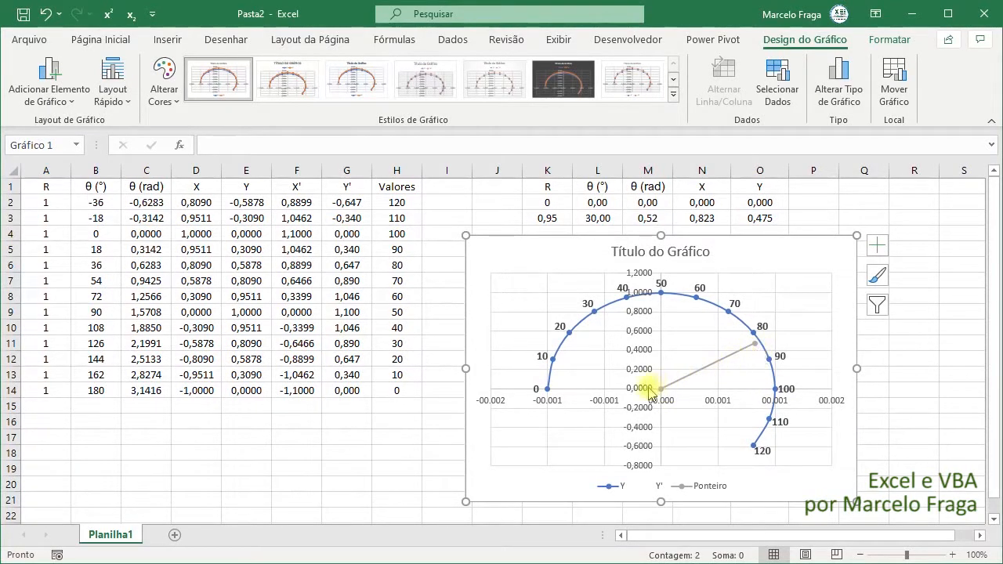
- Format the Ponteiro series with a solid black line 2,75 pt wide
click(752, 345)
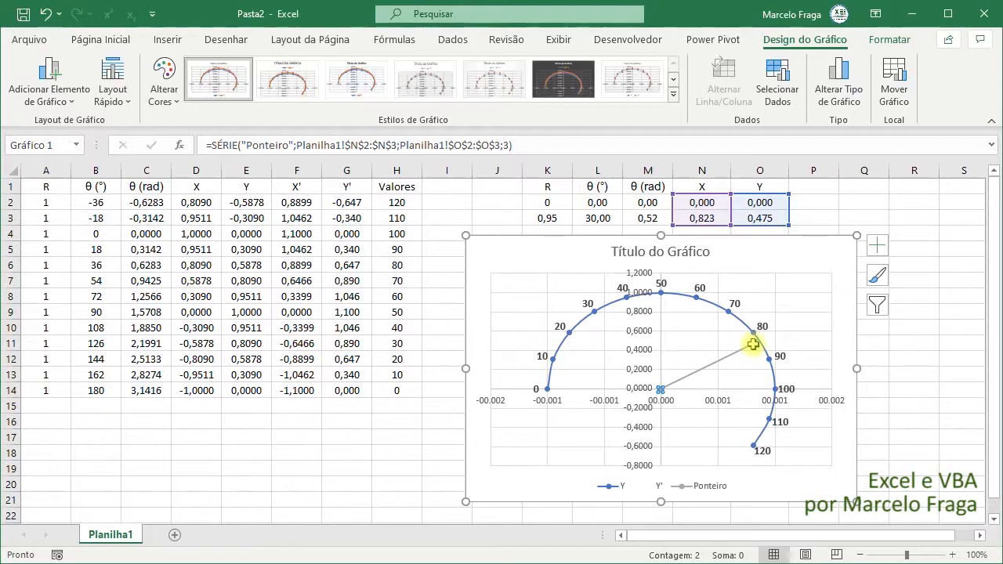
click(880, 39)
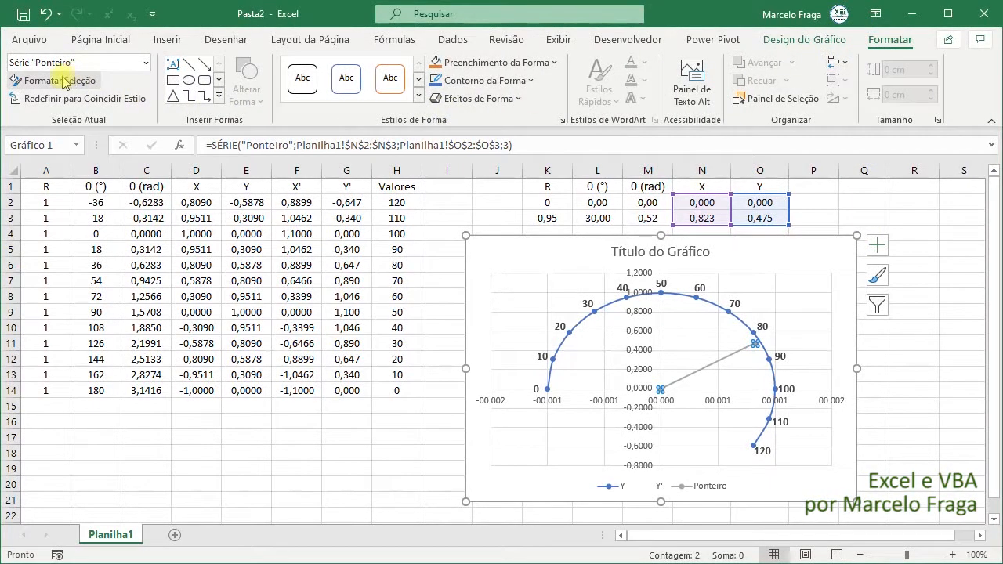
click(61, 80)
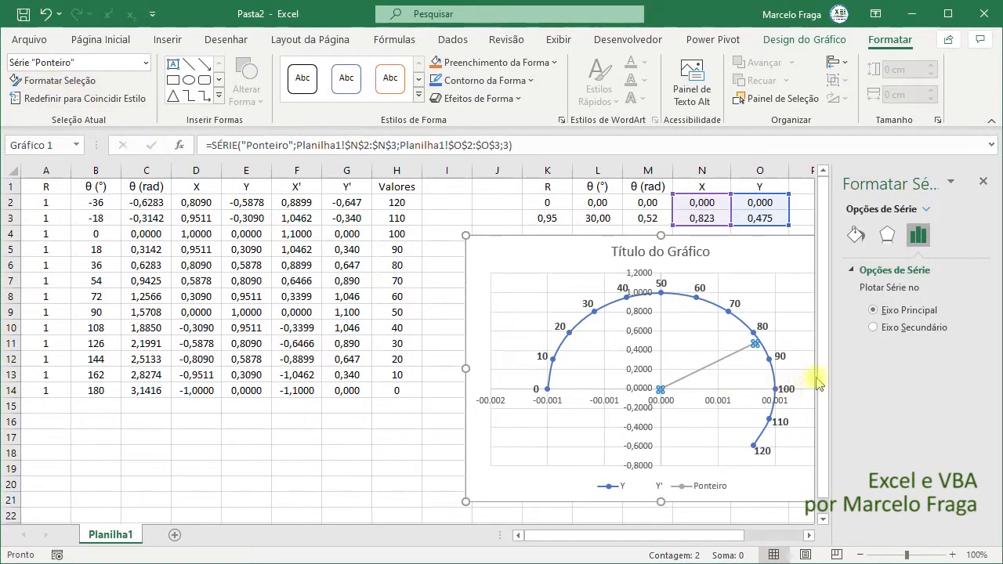
click(862, 241)
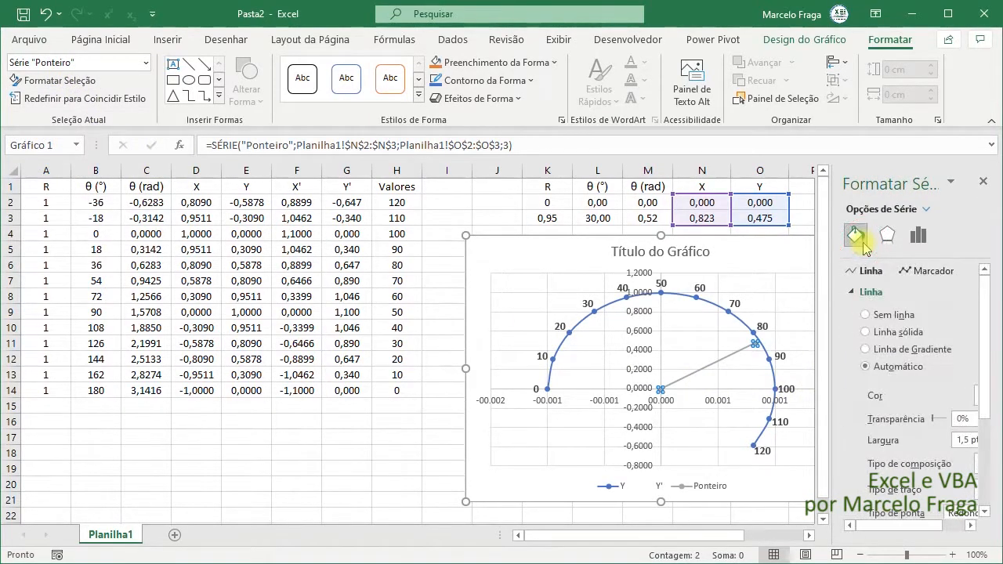
click(866, 332)
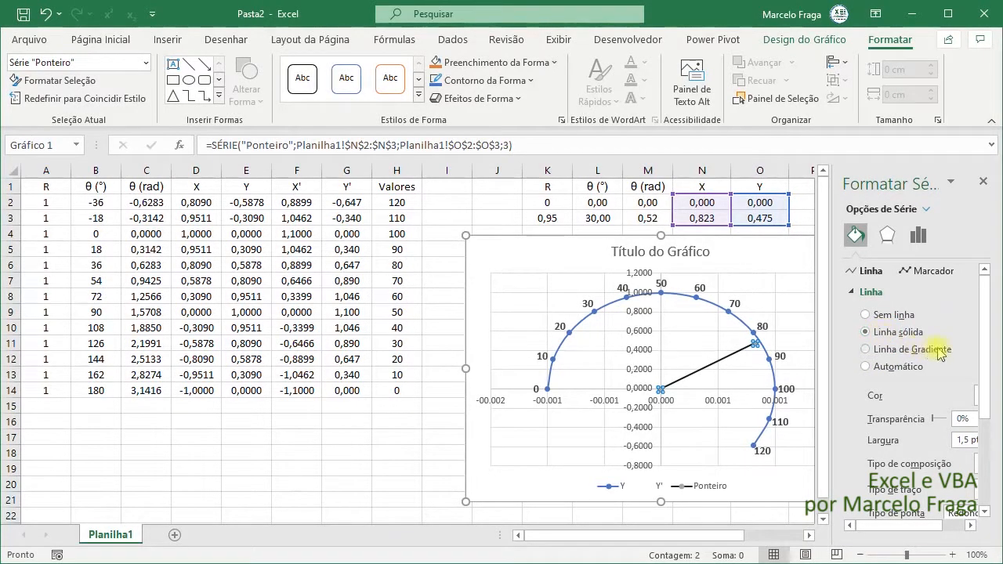
drag(833, 396, 698, 388)
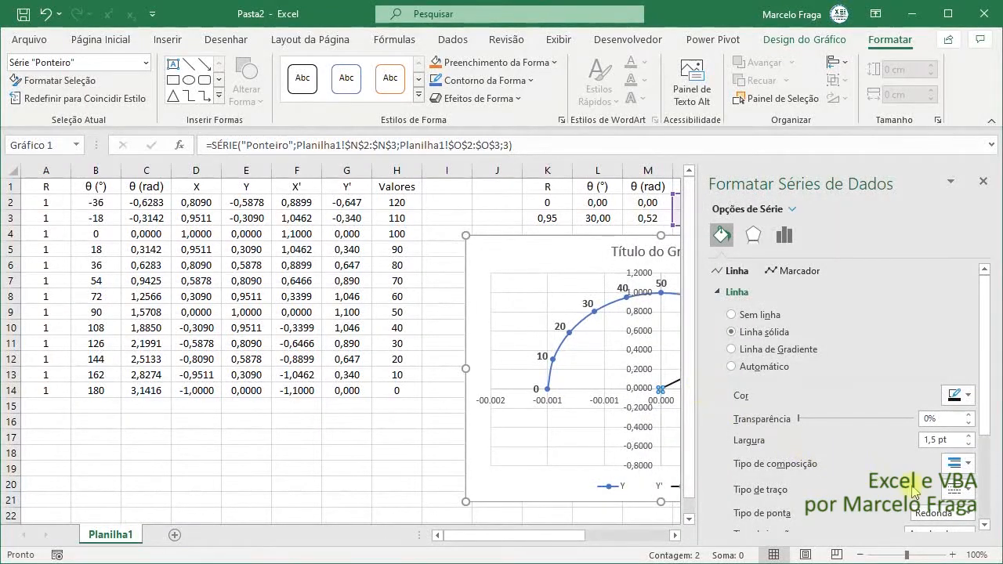
click(969, 435)
click(969, 436)
click(969, 435)
click(969, 436)
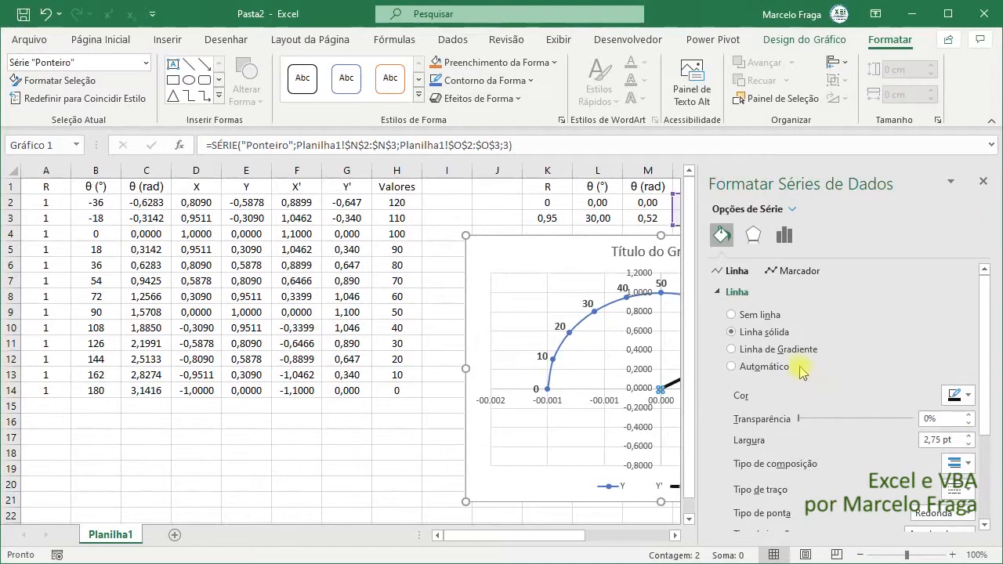
- Try to apply a stealth end arrowhead through the border settings of the Ponteiro series' markers
click(782, 274)
scroll(846, 333, down, 3)
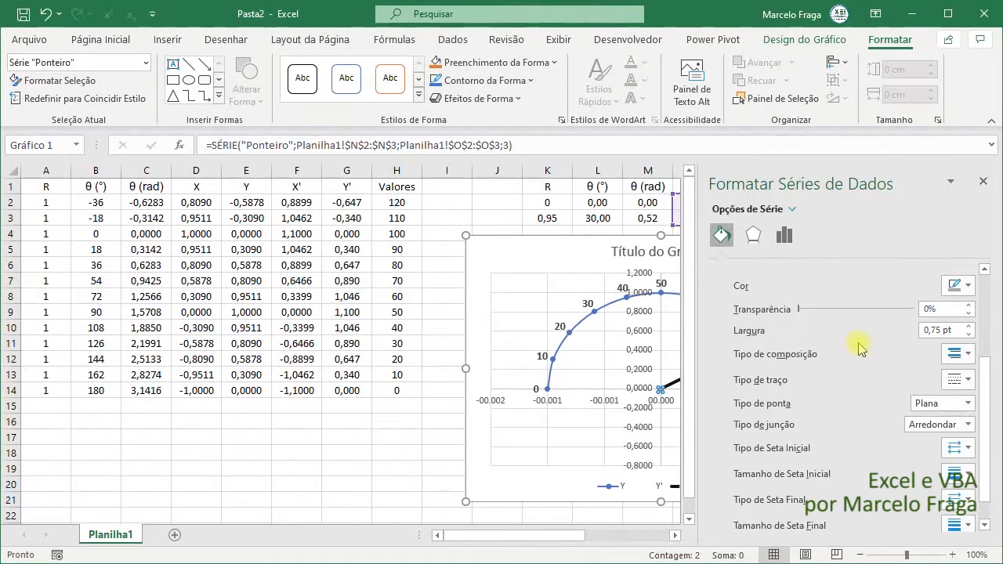
scroll(862, 349, down, 1)
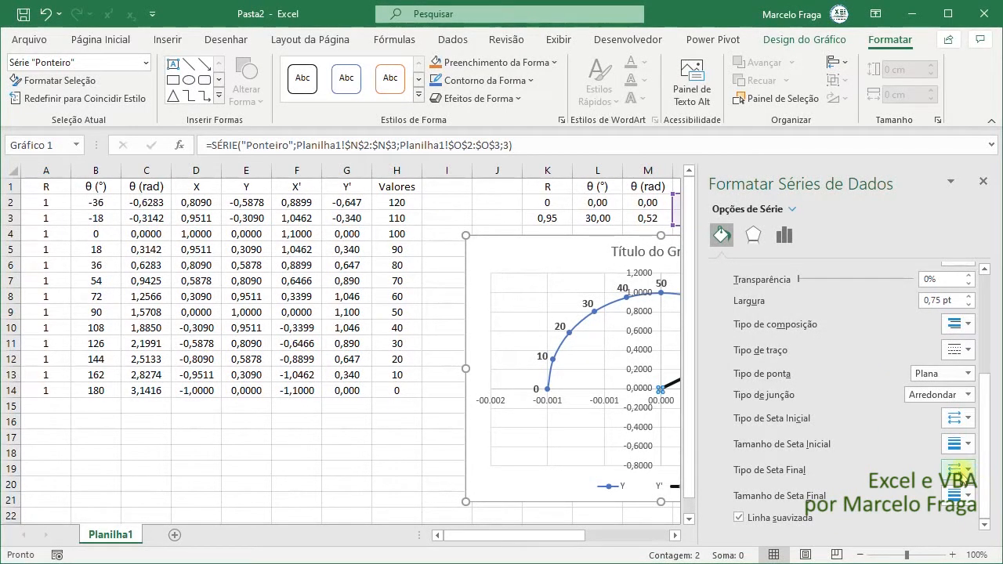
click(958, 469)
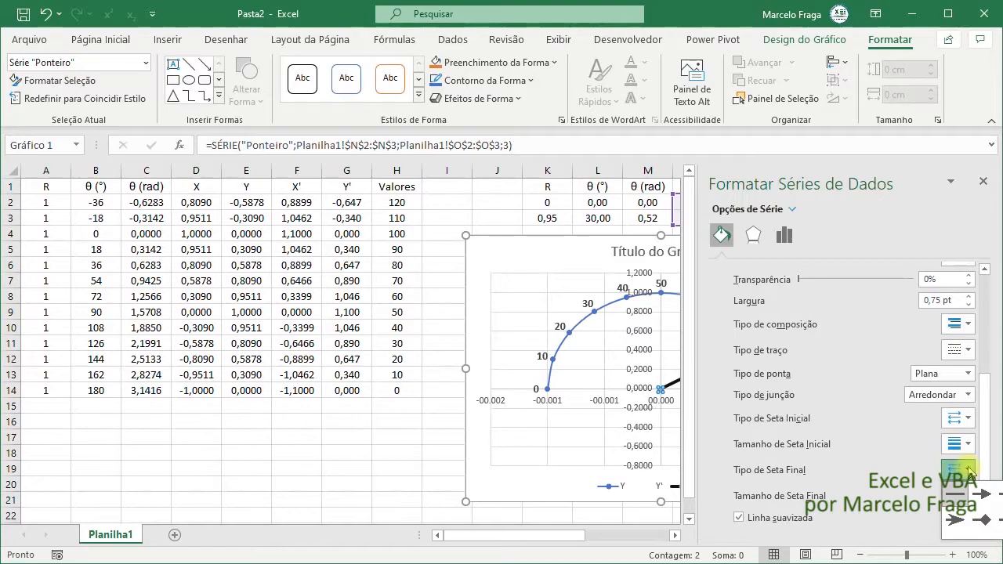
click(953, 522)
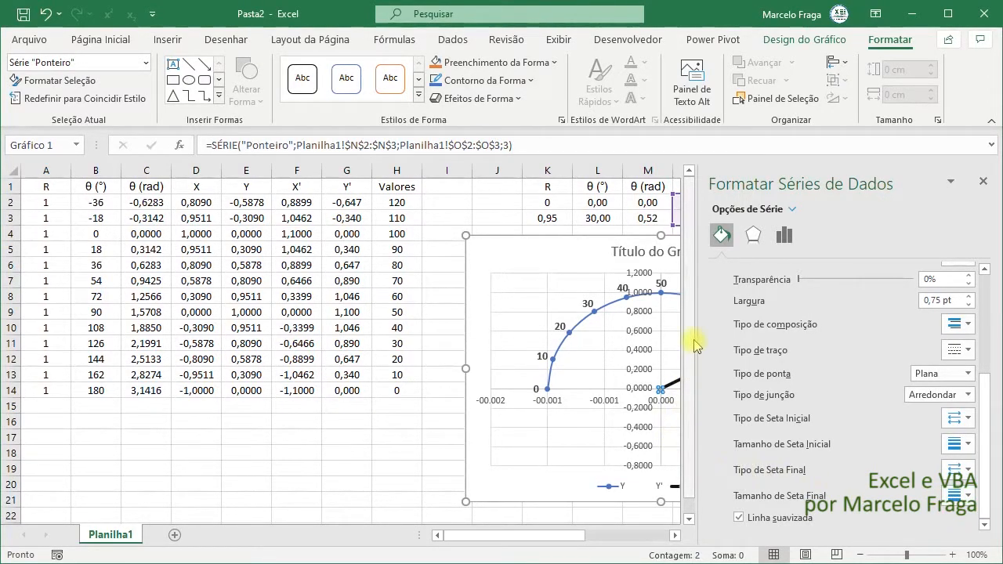
- Move the chart over columns E to M and set the Ponteiro series' marker option to Nenhum
drag(533, 262, 311, 257)
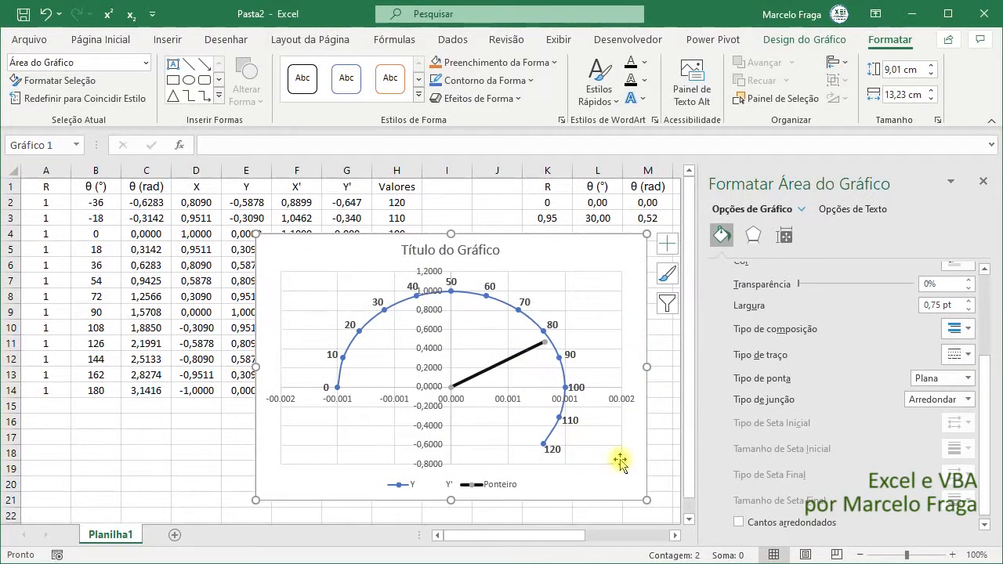
click(660, 466)
click(514, 359)
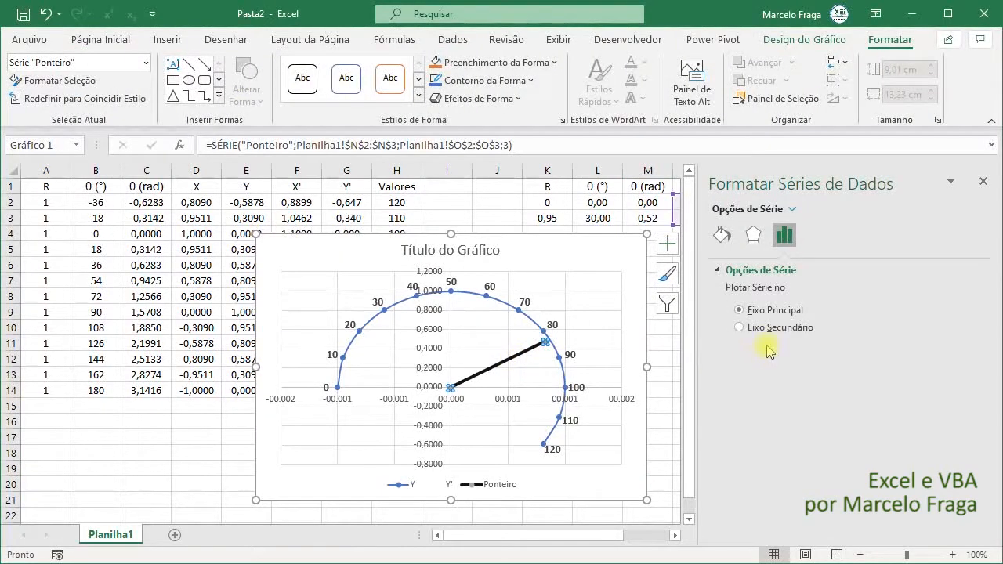
click(722, 235)
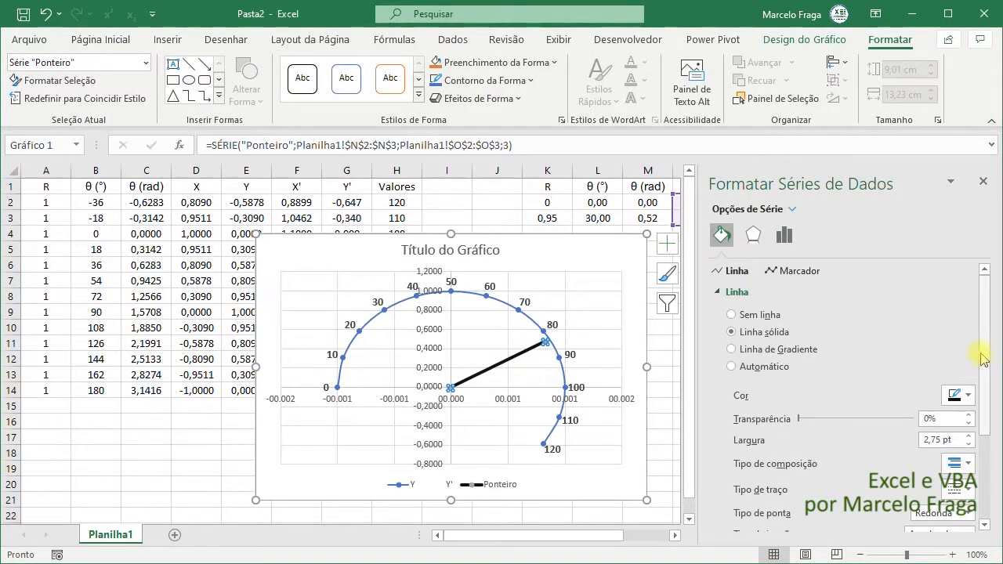
click(775, 272)
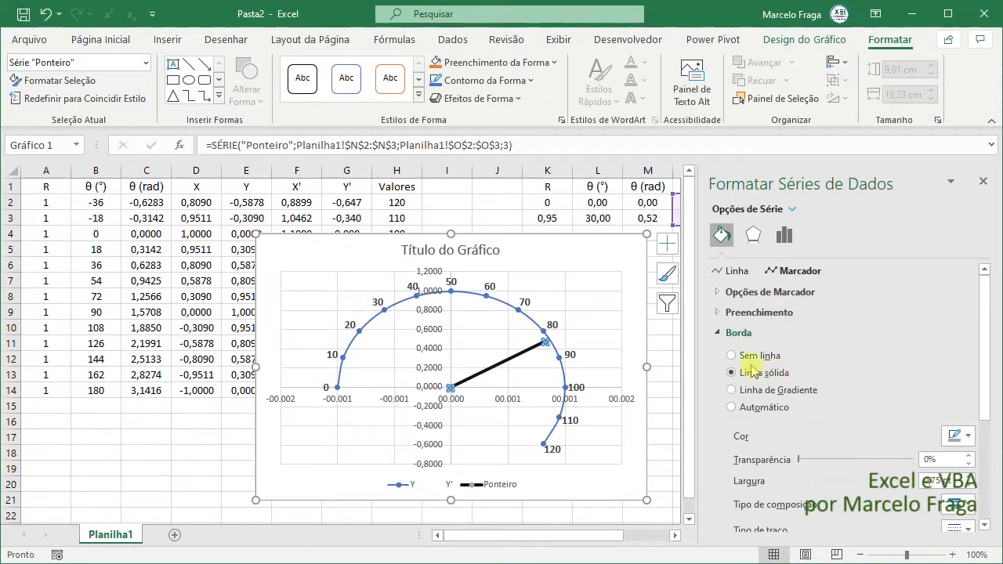
click(717, 291)
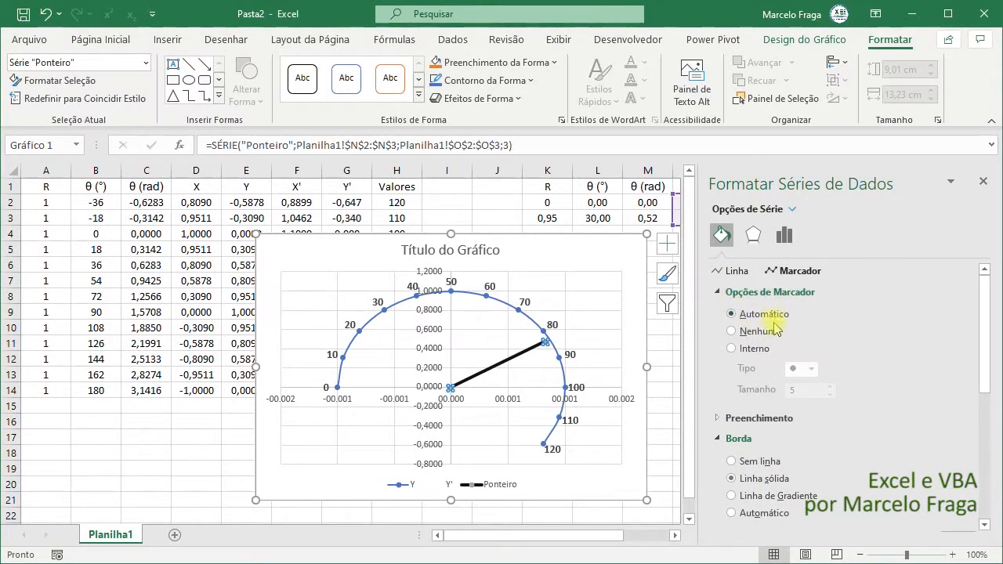
click(744, 332)
click(719, 291)
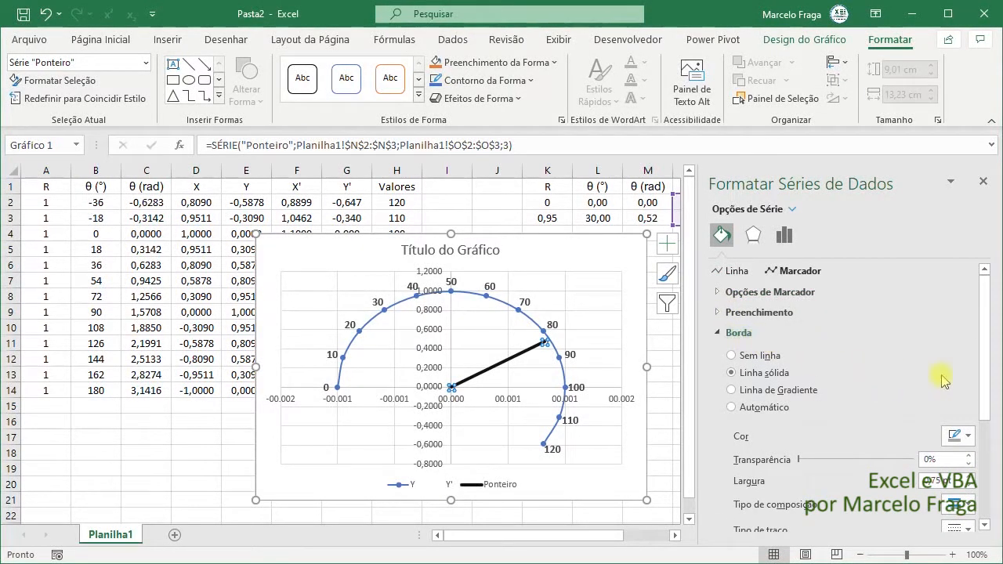
- Try to apply a diamond start arrowhead through the marker border settings of the Ponteiro series
drag(982, 392, 992, 492)
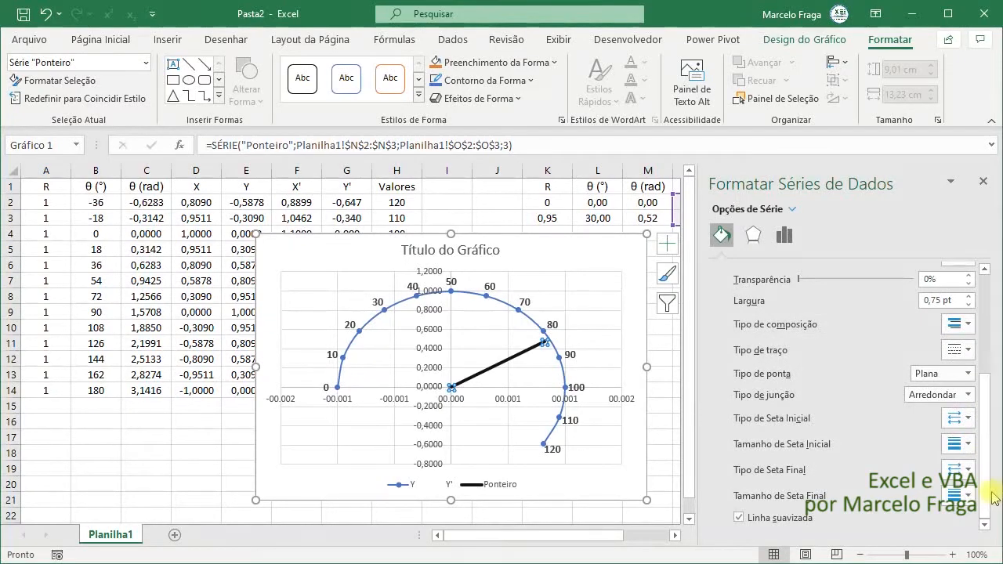
click(969, 420)
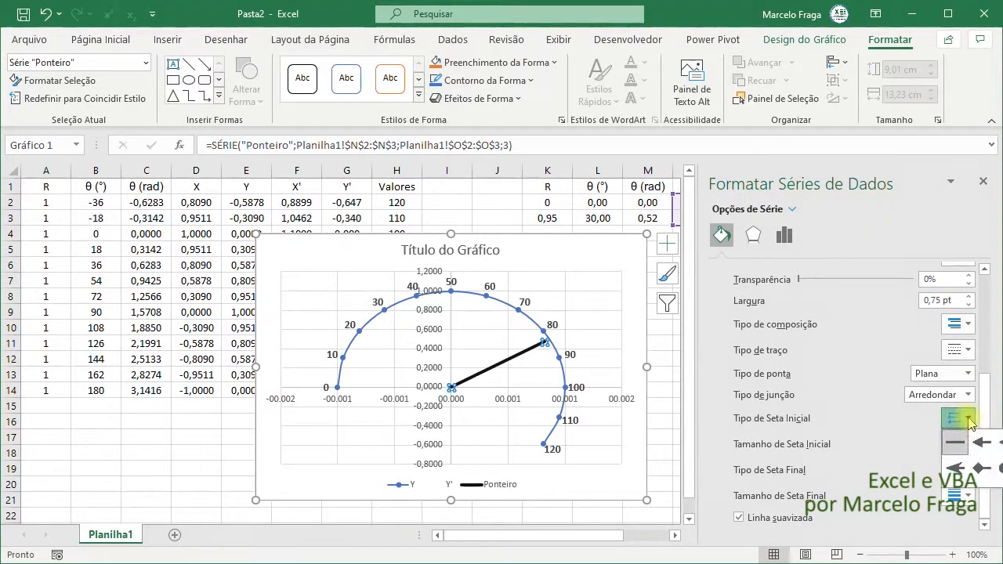
click(981, 468)
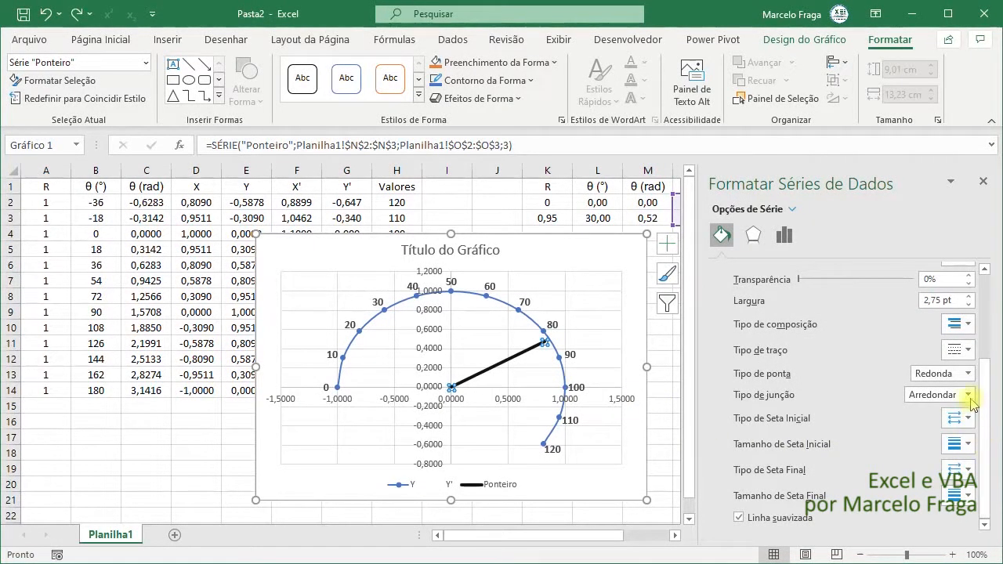
- Set the end arrow type of the Ponteiro series' line to the stealth arrowhead
click(970, 443)
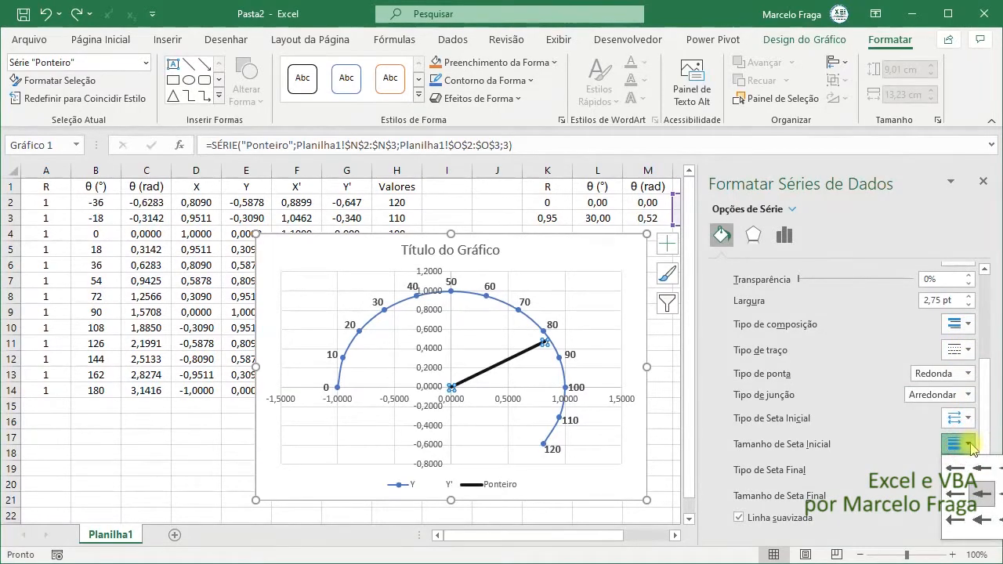
click(893, 457)
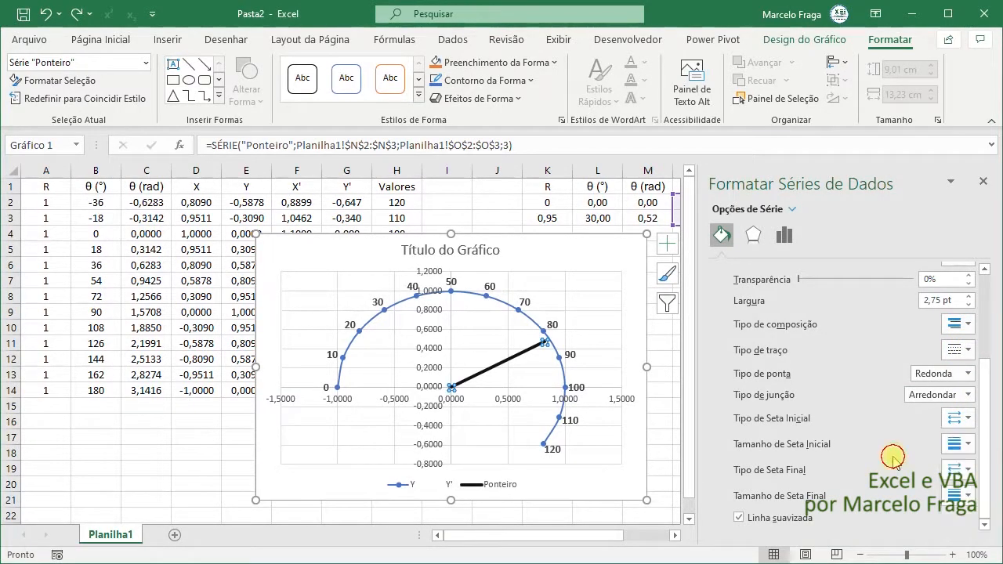
click(969, 469)
click(956, 524)
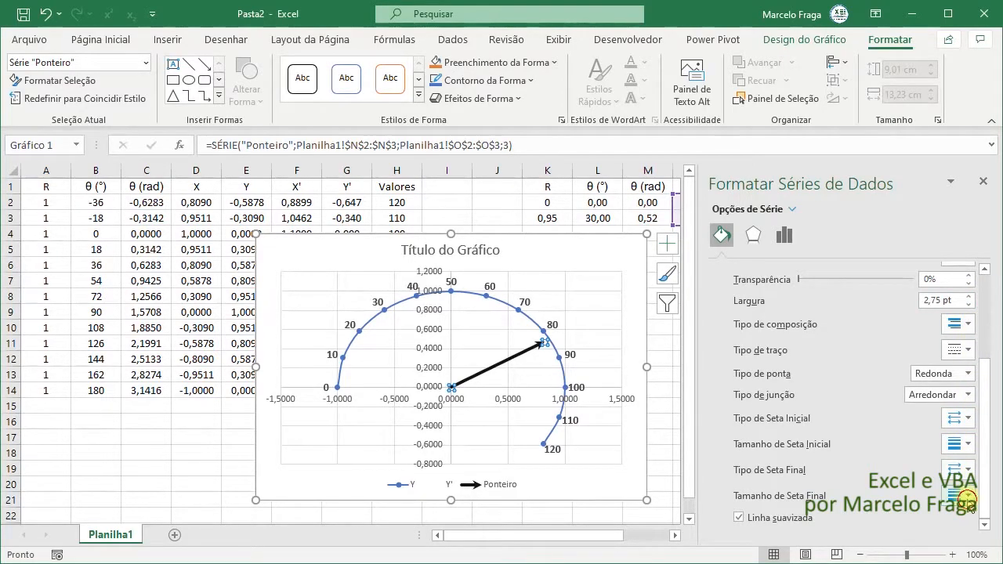
- Enlarge the end arrowhead of the Ponteiro series' line and set the line width to 4,25 pt
click(968, 497)
click(1000, 466)
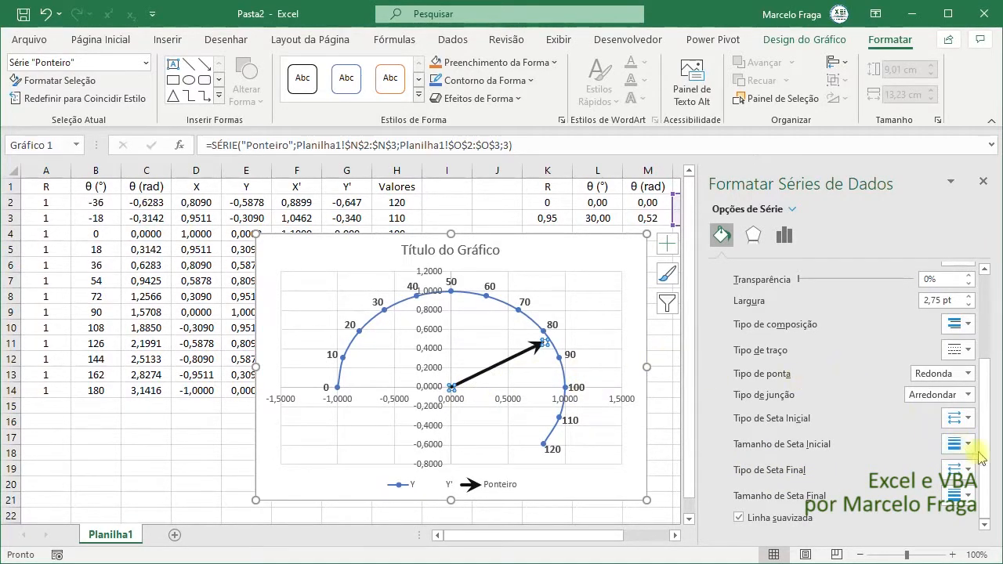
click(968, 297)
click(969, 297)
click(969, 297)
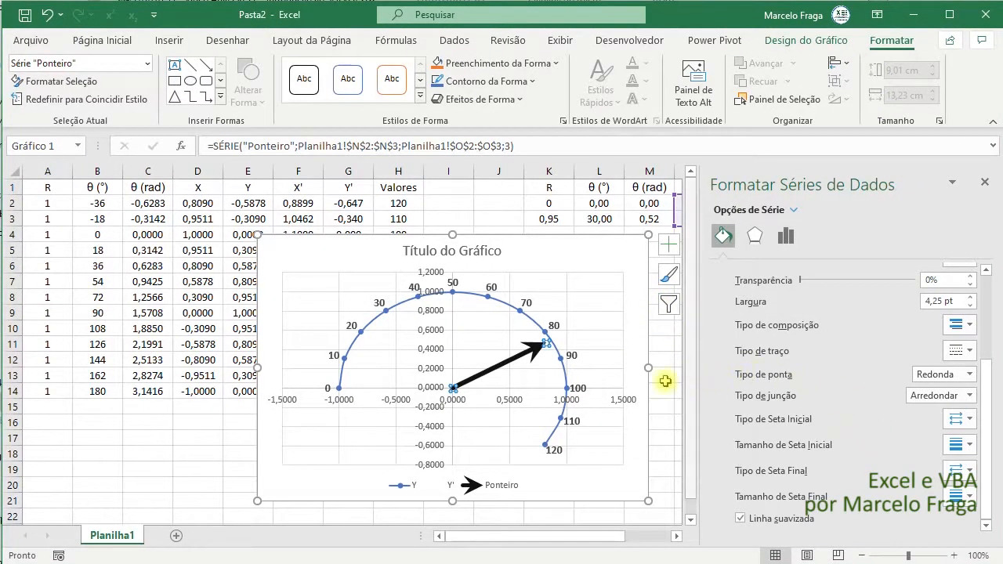
click(568, 274)
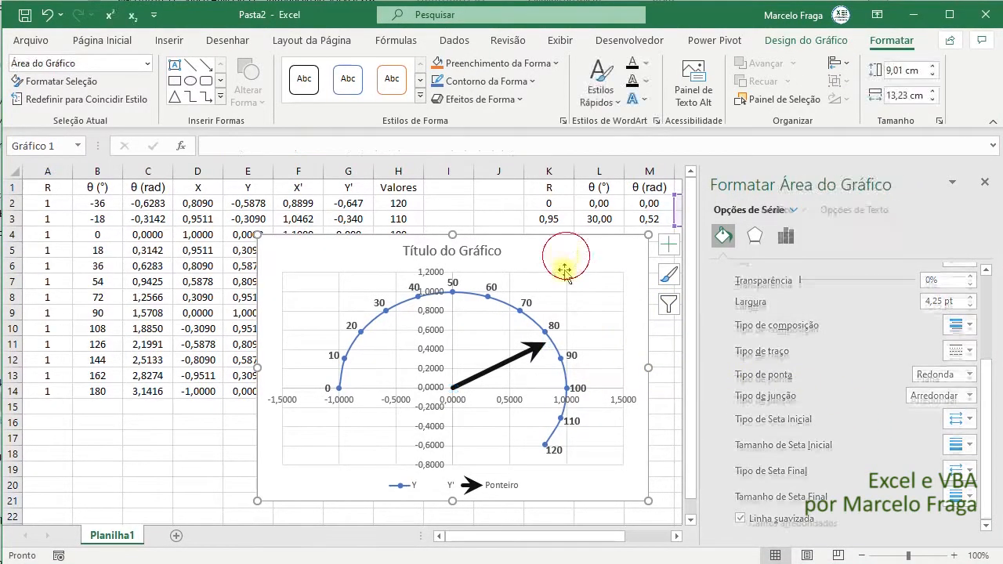
- Switch the arc series Y's markers to the Interno option with the circle type
click(361, 334)
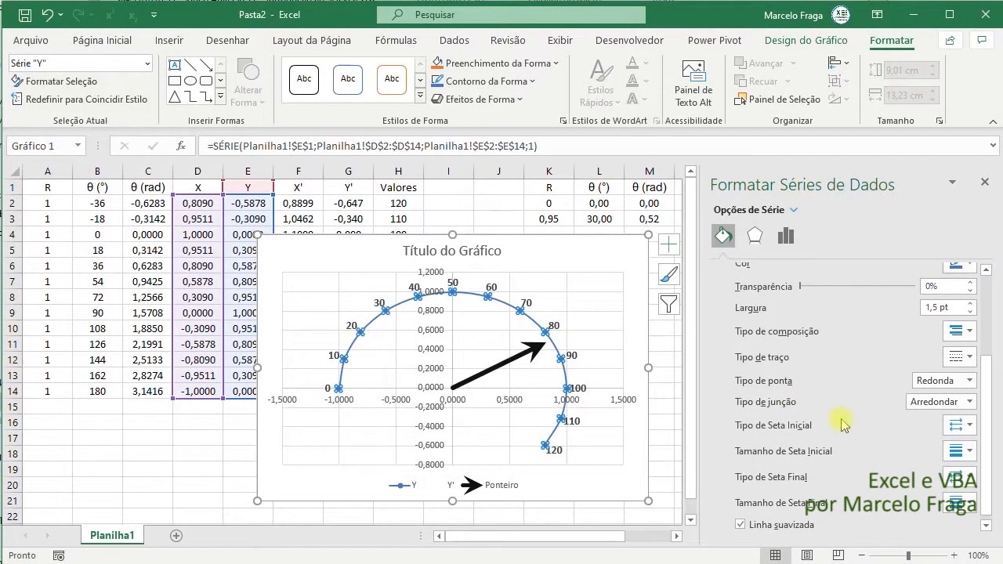
scroll(843, 424, up, 3)
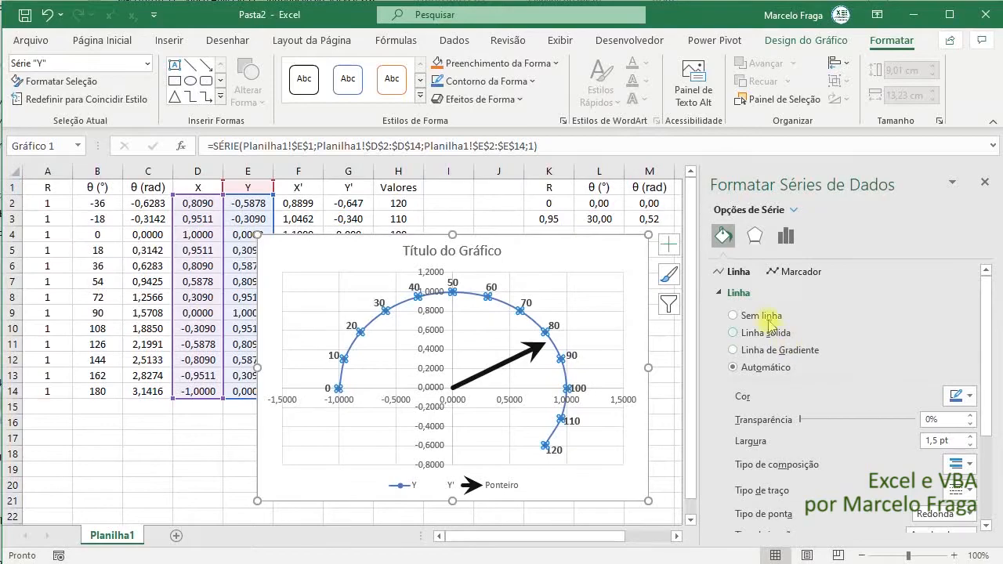
click(792, 272)
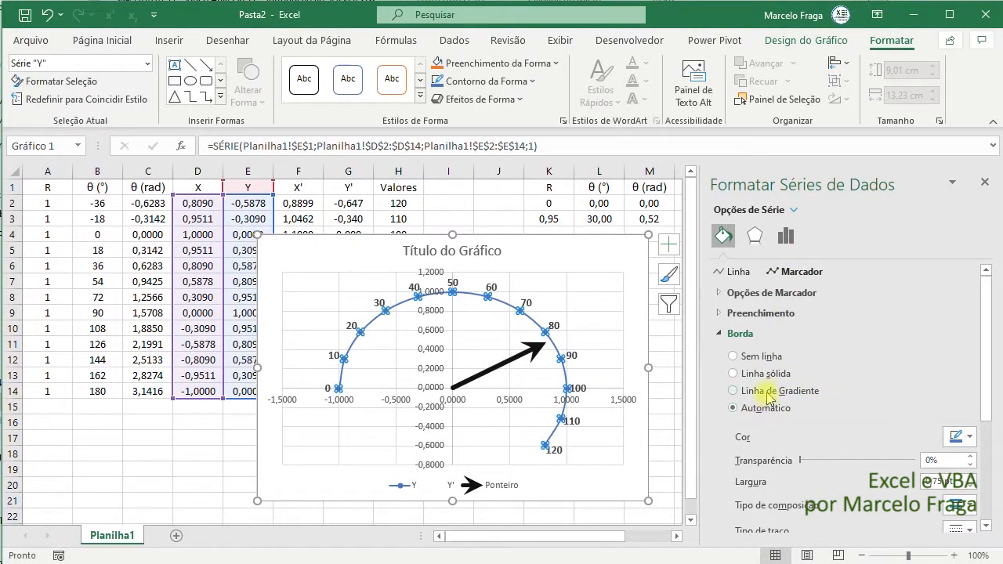
click(721, 292)
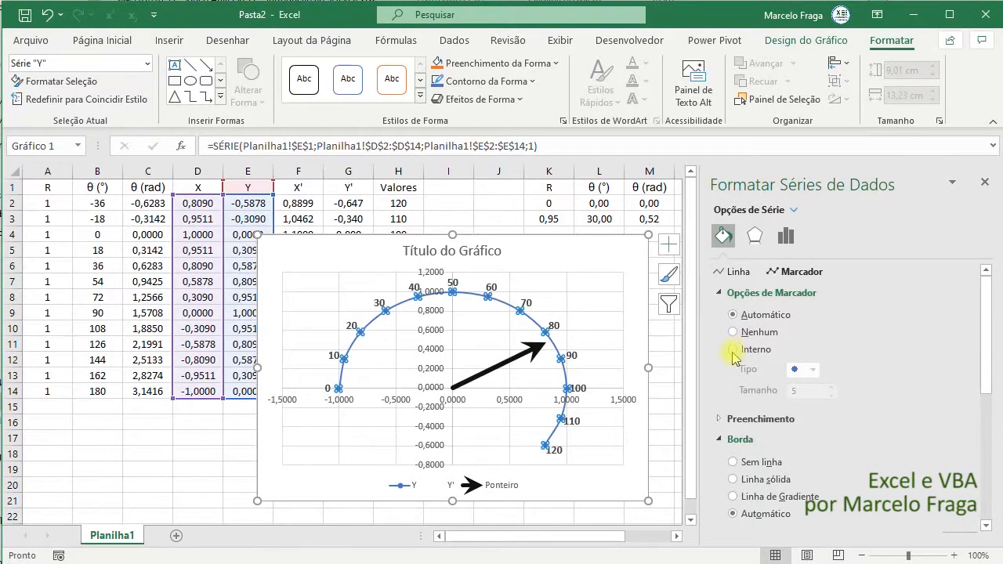
click(732, 350)
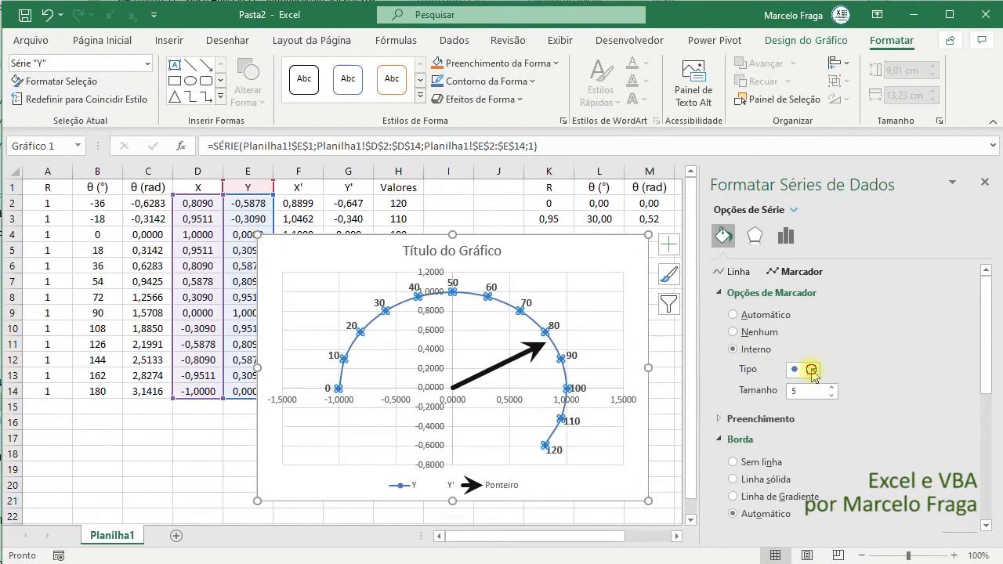
click(812, 370)
click(814, 371)
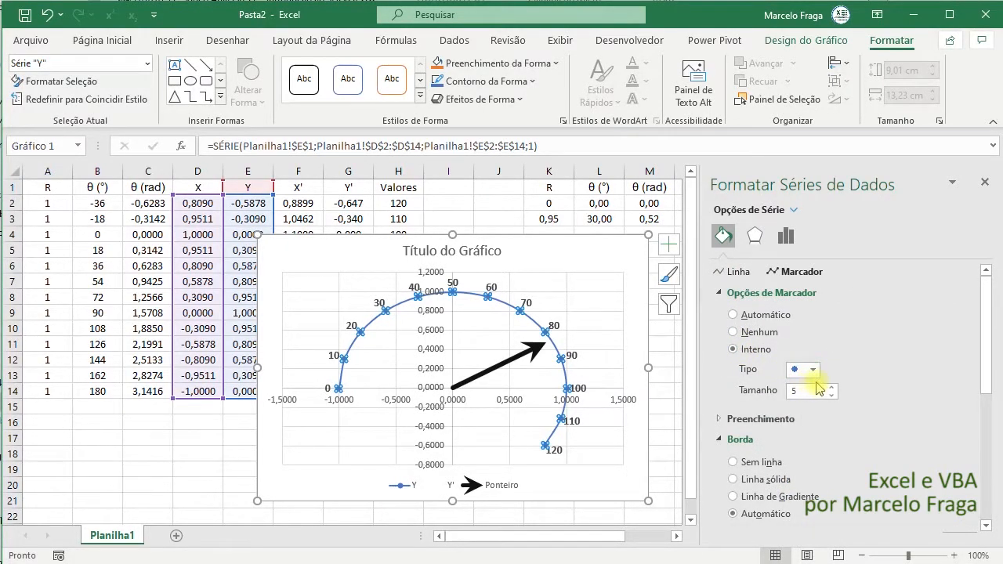
- Give the arc series Y's markers a black solid border and a black solid fill
scroll(830, 384, down, 2)
click(970, 468)
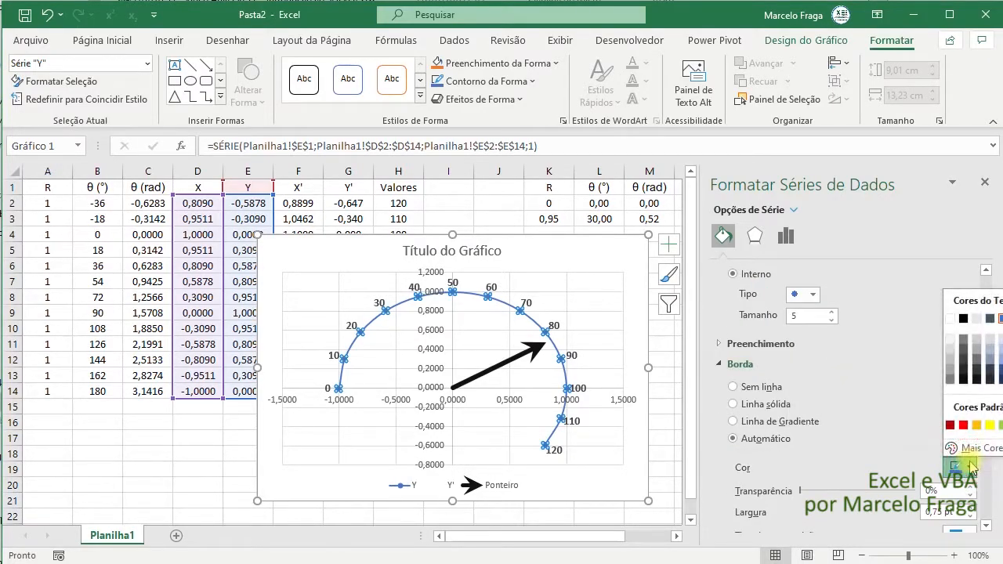
click(964, 319)
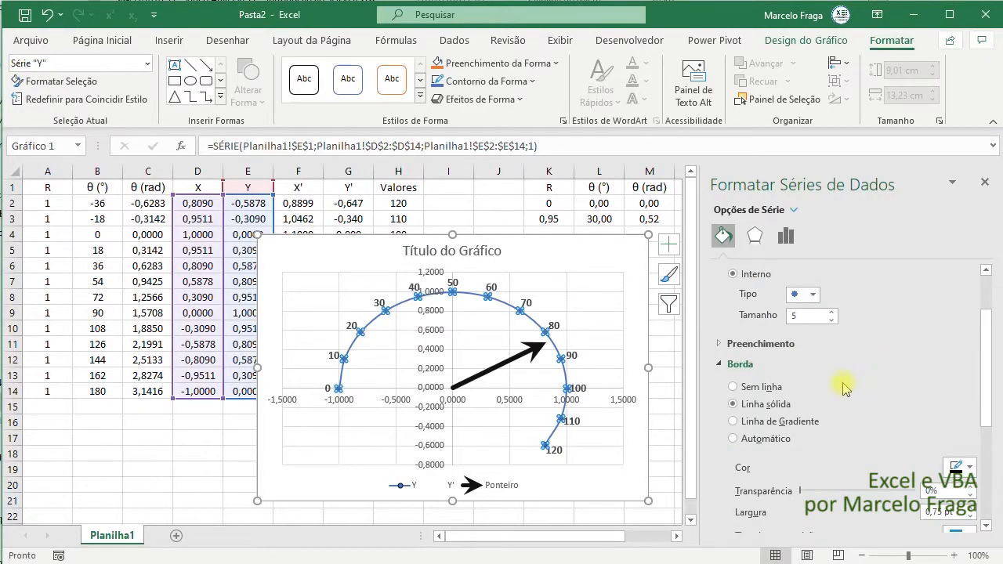
click(758, 344)
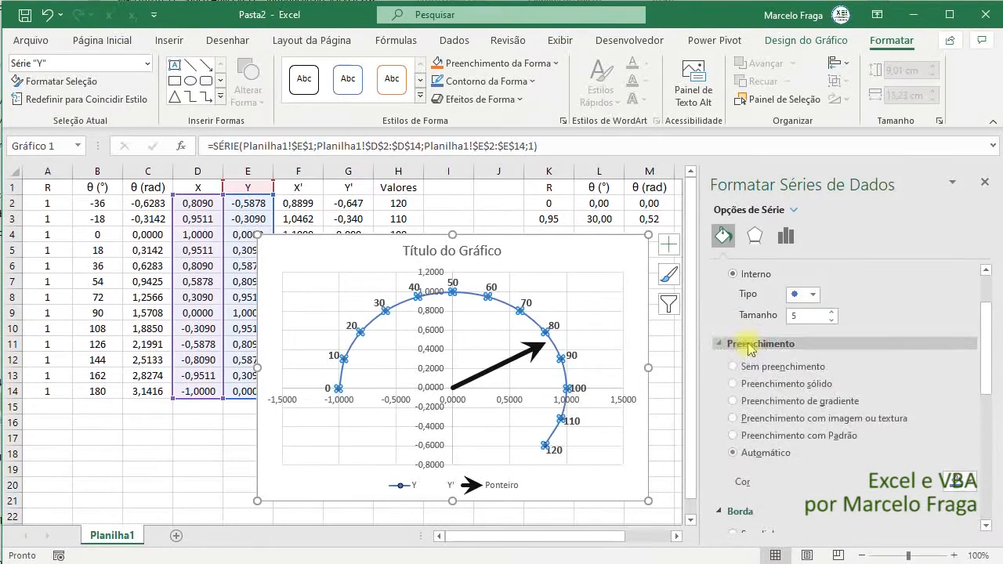
click(940, 482)
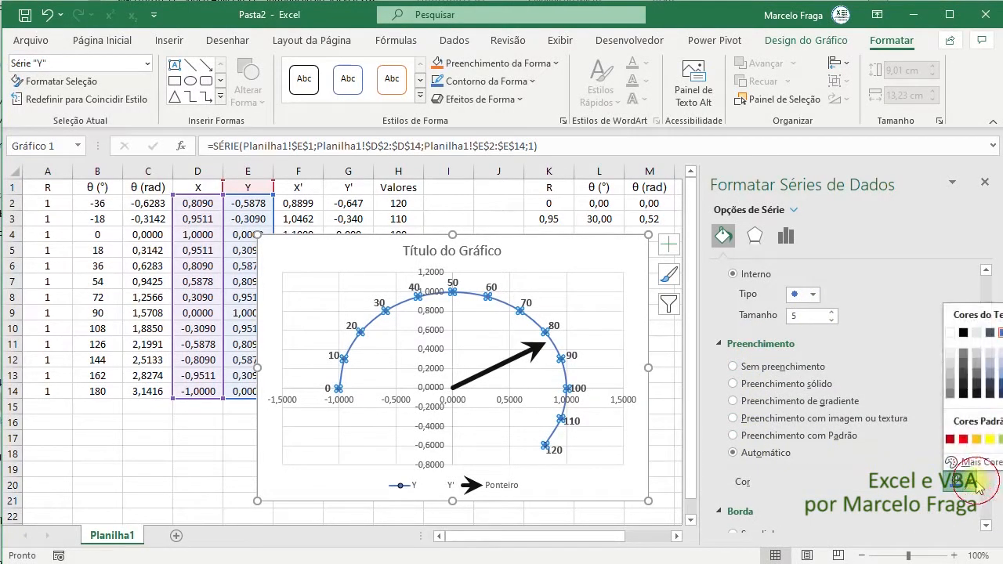
click(967, 344)
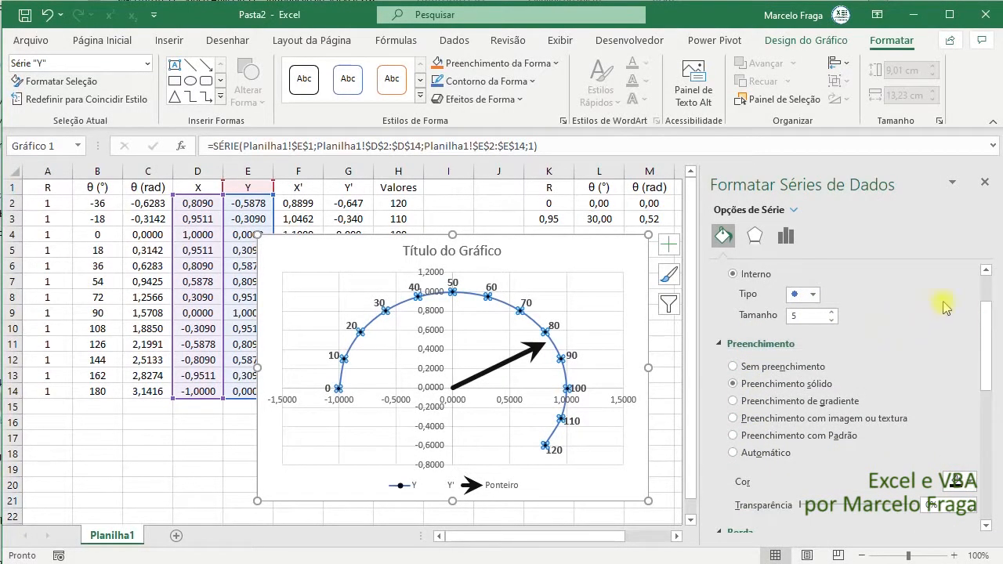
click(547, 334)
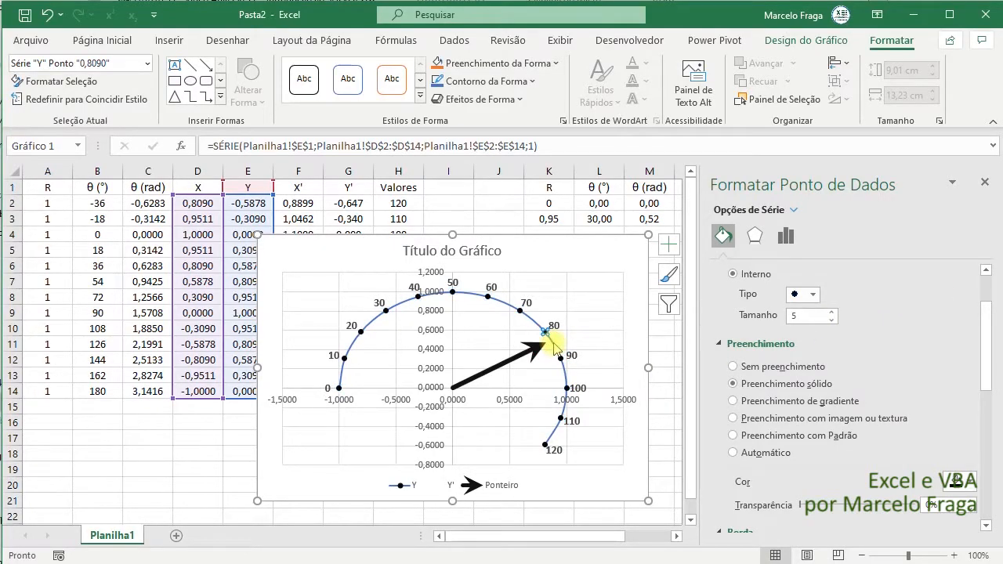
click(632, 379)
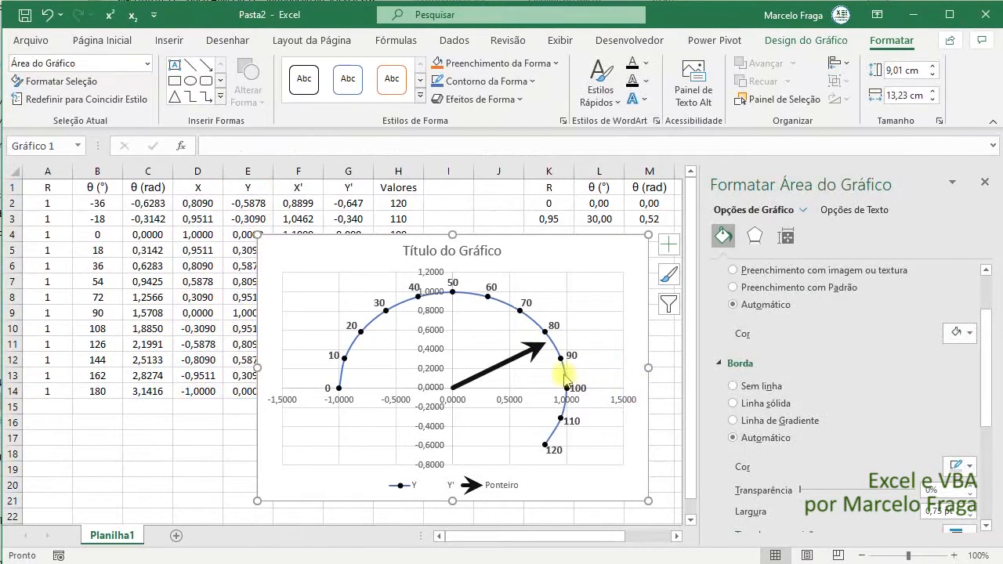
- Change the arc series Y's line to Linha de Gradiente
click(564, 378)
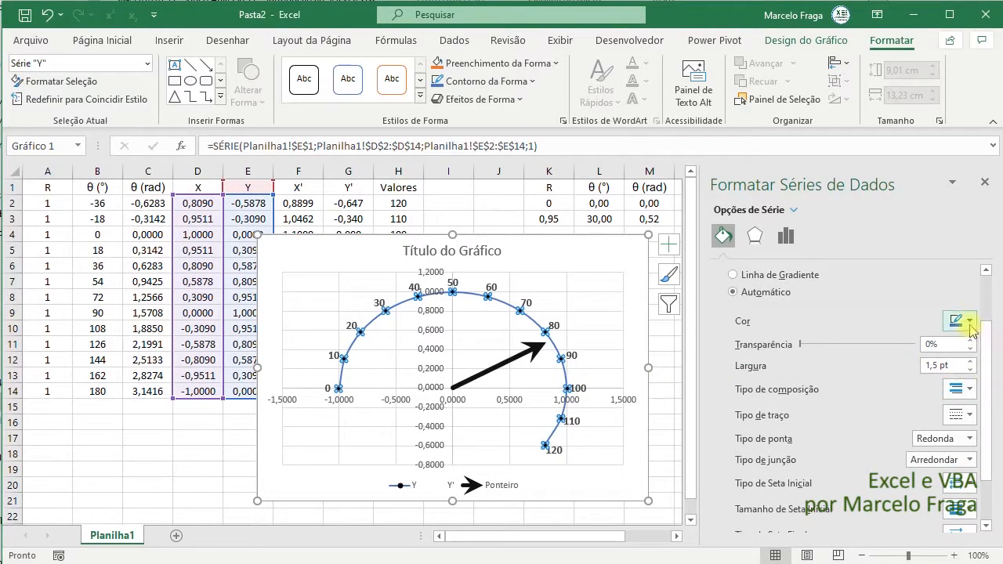
click(757, 279)
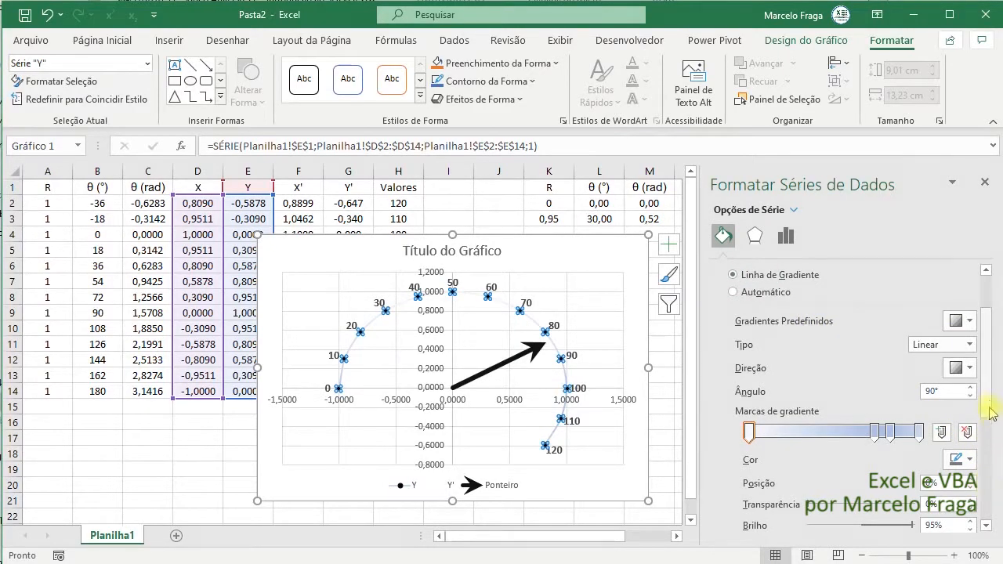
scroll(986, 349, up, 2)
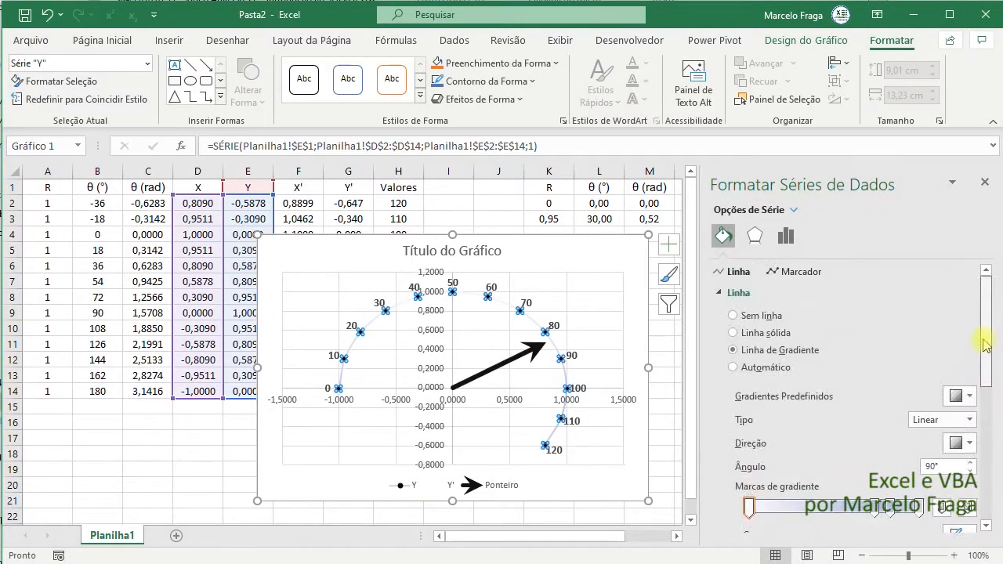
- Set the width of the arc's gradient line to 5,5 pt
drag(986, 353, 995, 415)
click(970, 386)
click(970, 387)
click(970, 387)
click(970, 387)
click(970, 386)
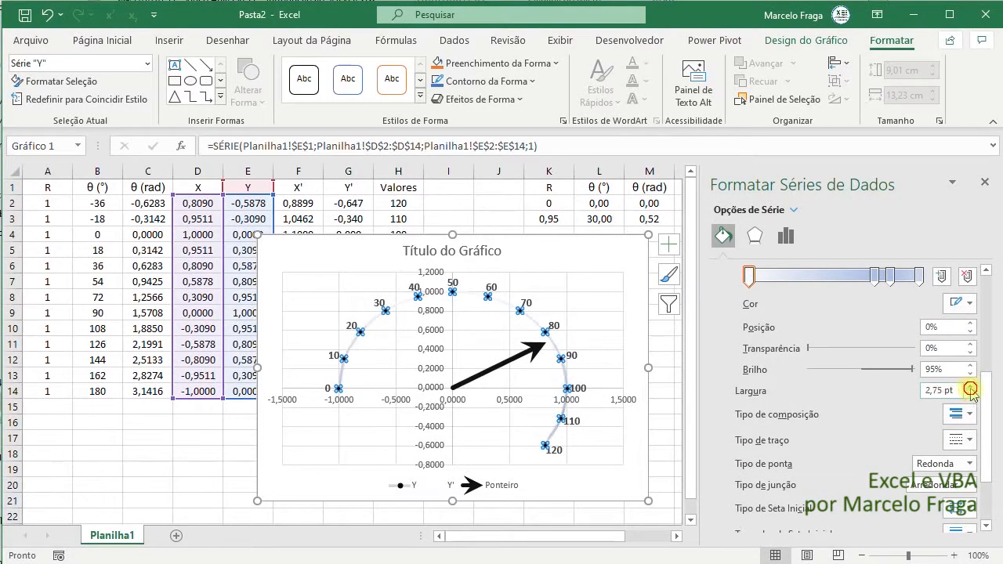
click(971, 386)
click(970, 386)
click(970, 386)
click(970, 387)
click(971, 387)
click(970, 386)
click(971, 387)
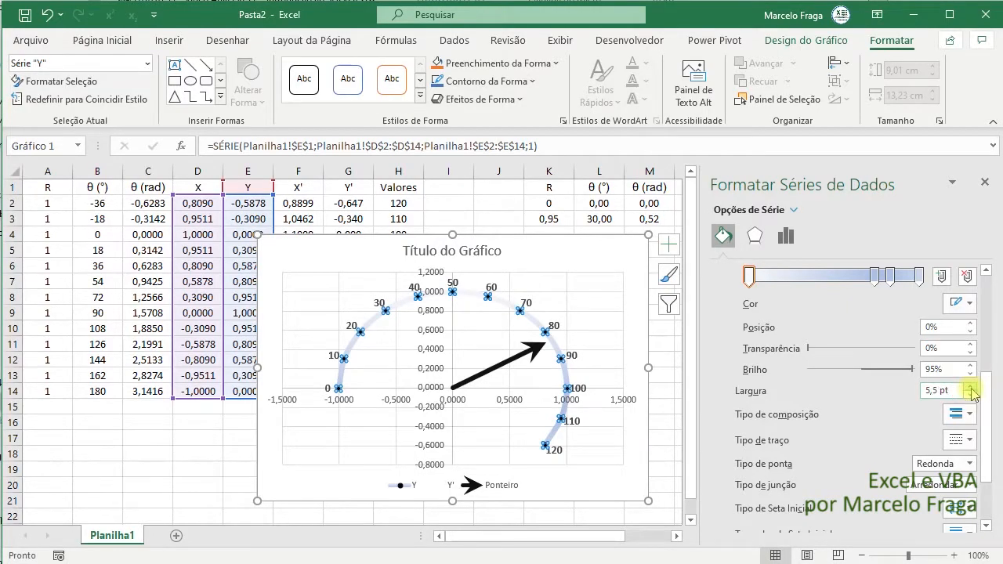
- Move the arc gradient's two middle stops to 25% and 64% and set the gradient type to Radial
scroll(989, 382, up, 2)
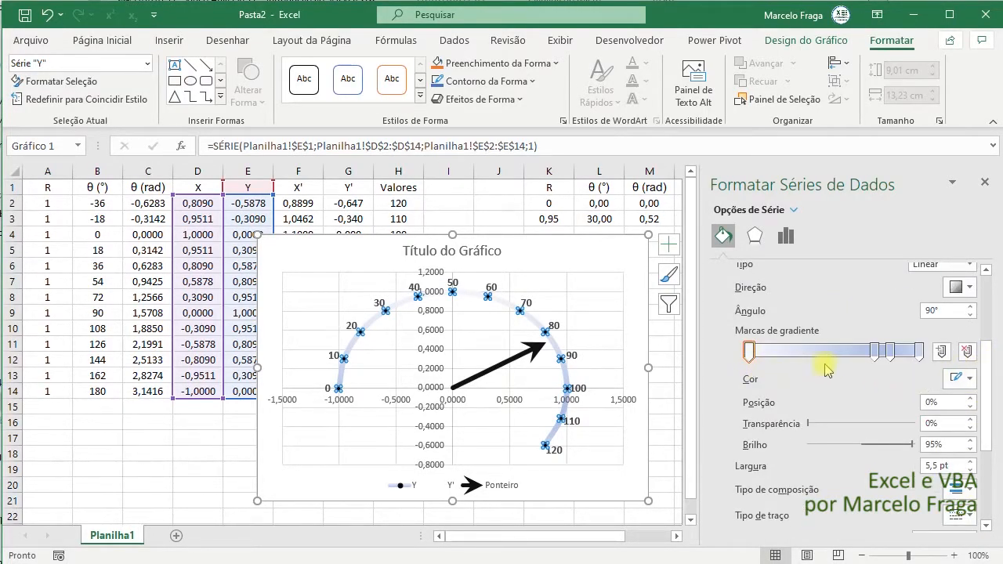
drag(874, 353, 791, 353)
drag(891, 353, 850, 352)
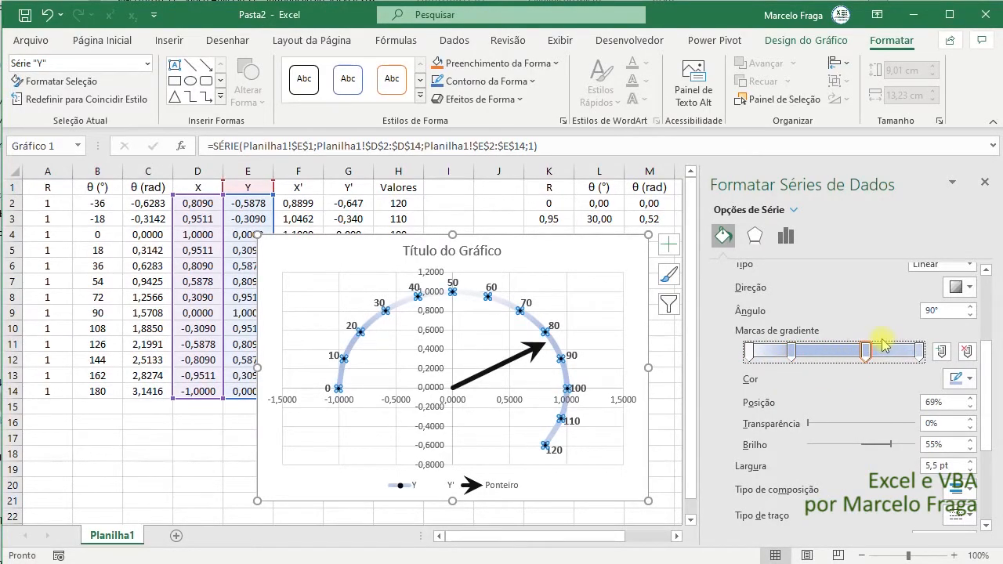
scroll(972, 354, up, 3)
click(970, 338)
click(931, 370)
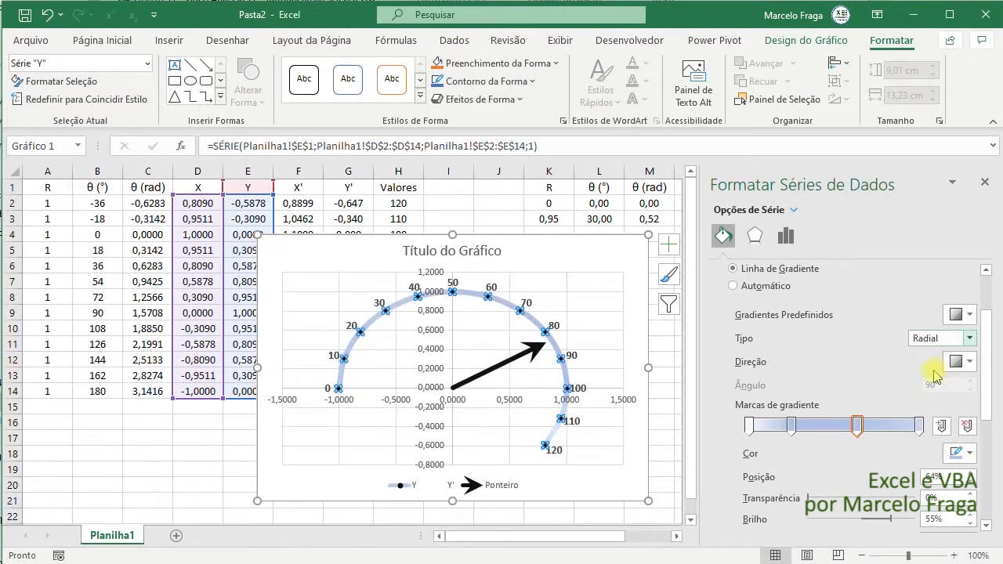
- Color the arc gradient's first stop at 0% red and its last stop at 100% green
click(748, 427)
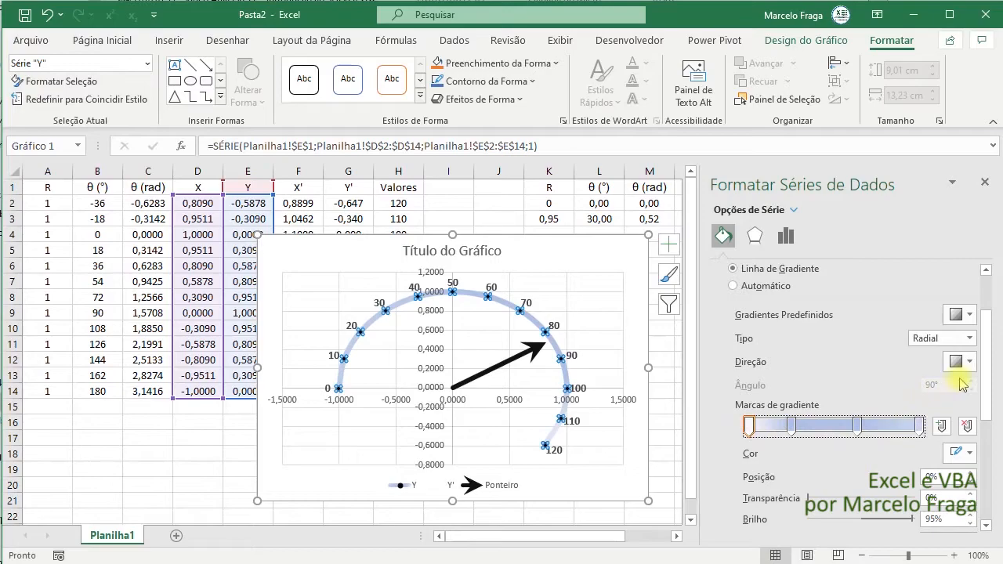
click(972, 453)
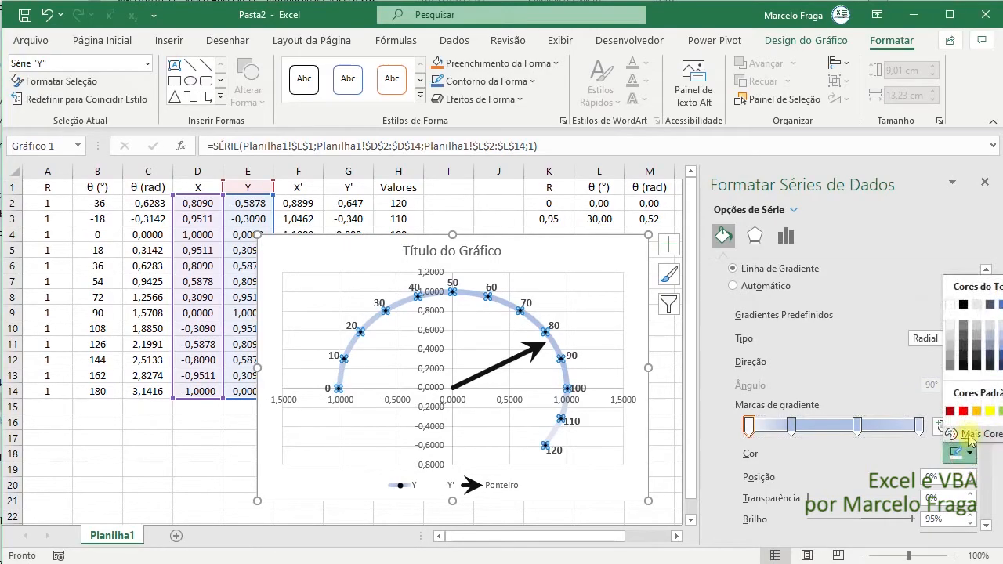
click(952, 411)
click(918, 425)
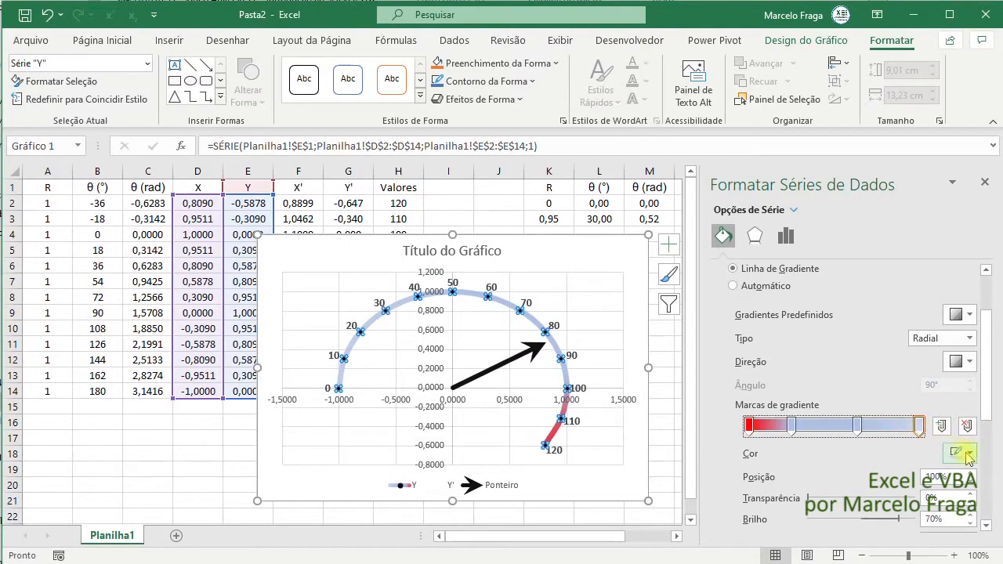
click(971, 453)
click(998, 410)
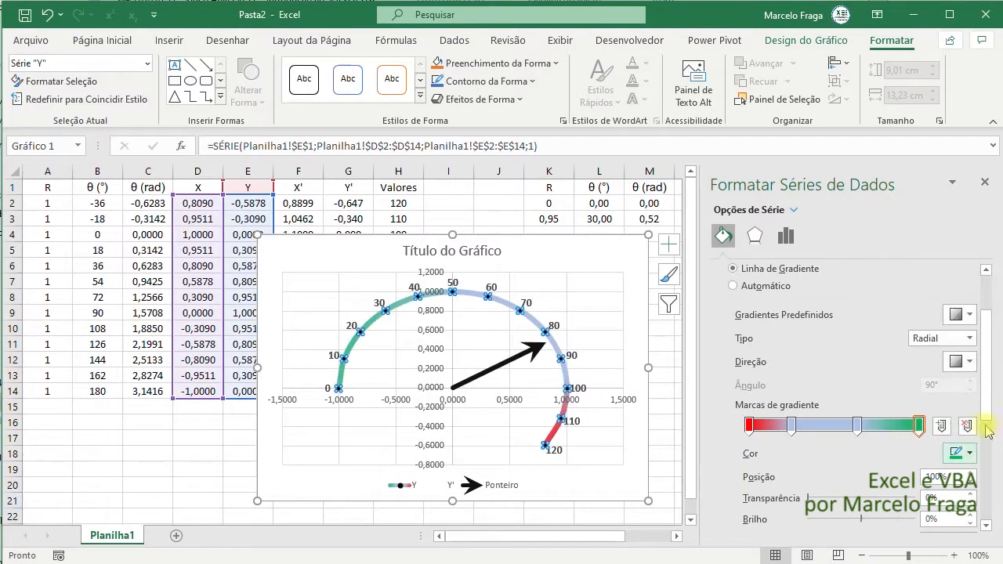
- Color the arc gradient's stop at 25% orange and the stop at 64% yellow
click(792, 428)
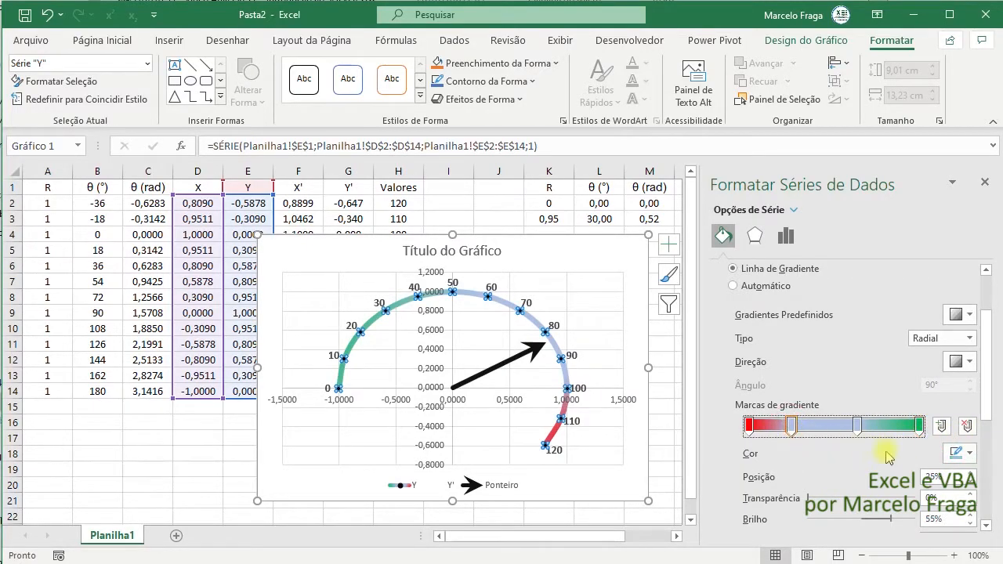
click(970, 453)
click(976, 411)
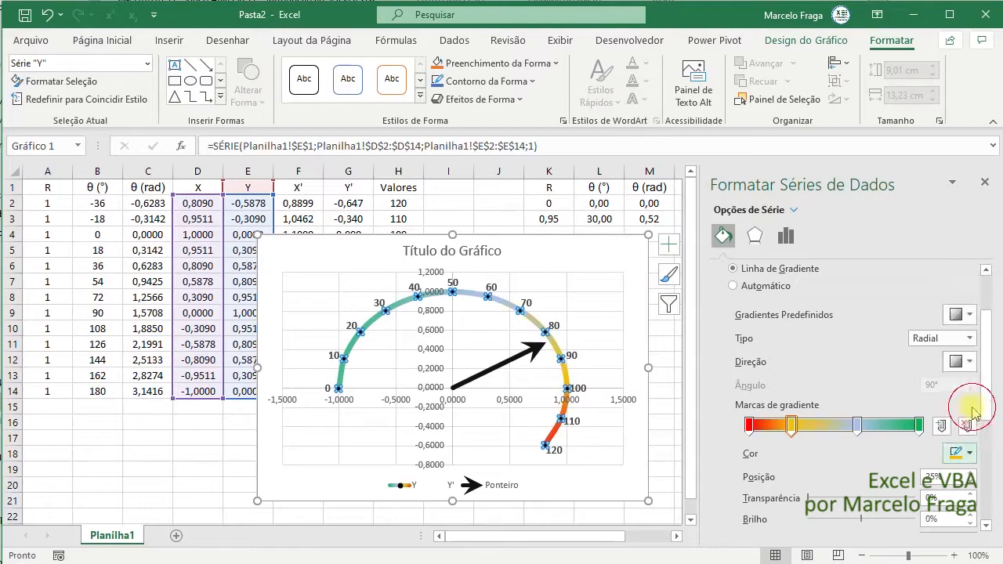
click(858, 425)
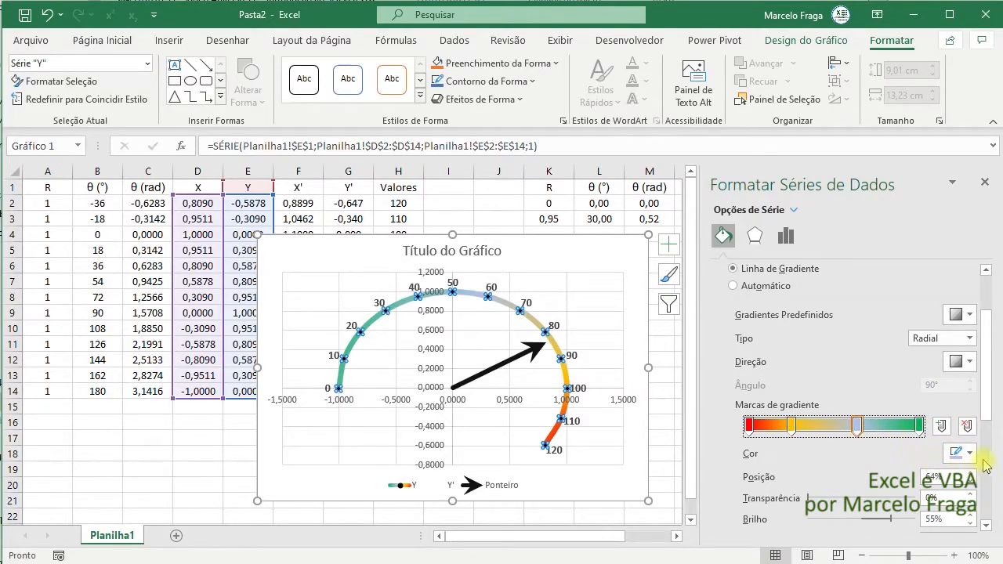
click(971, 453)
click(988, 412)
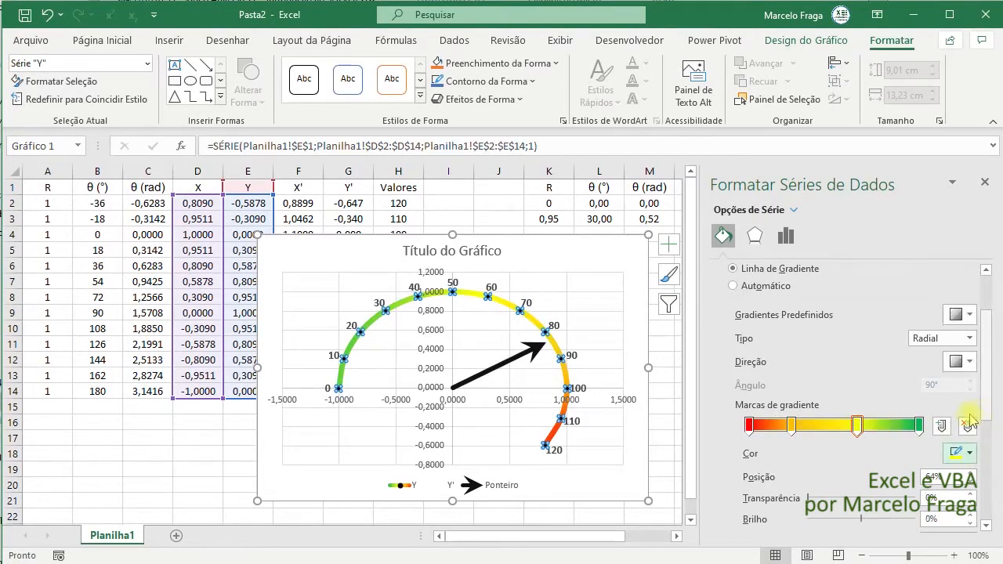
- Add arc gradient stops at 90% and 26%, shift the orange stop to 40%, and color the 26% stop red
click(902, 427)
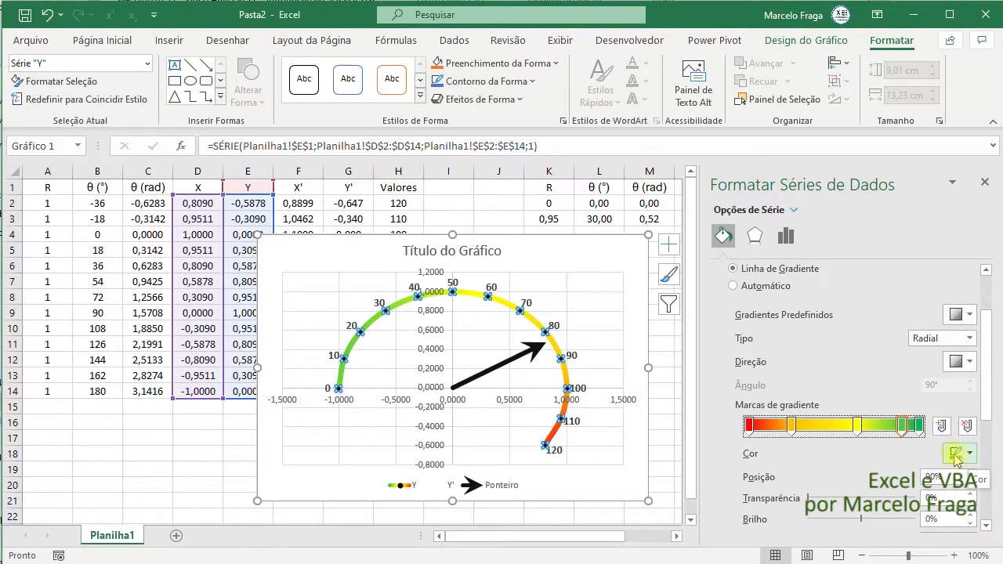
drag(854, 427, 820, 430)
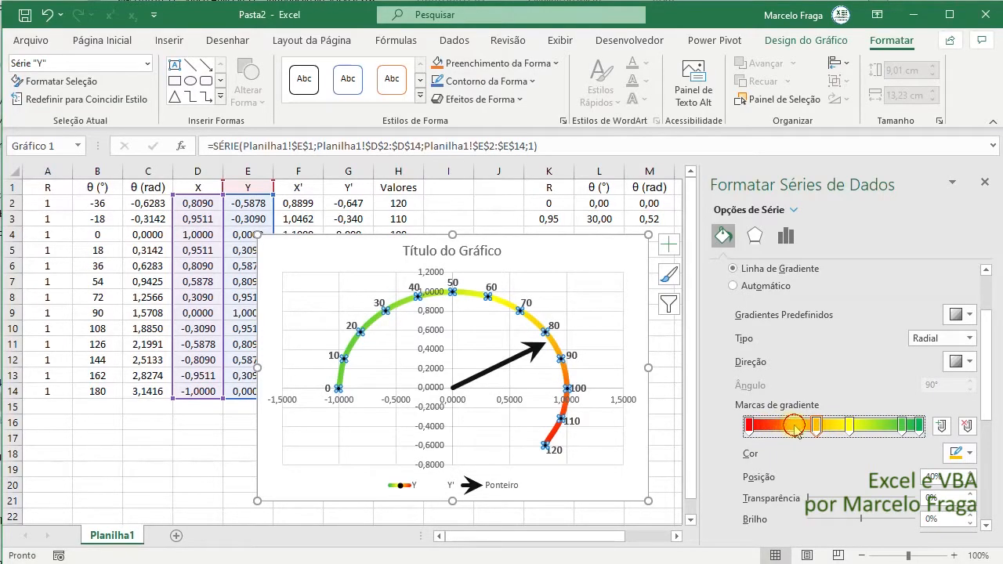
click(957, 453)
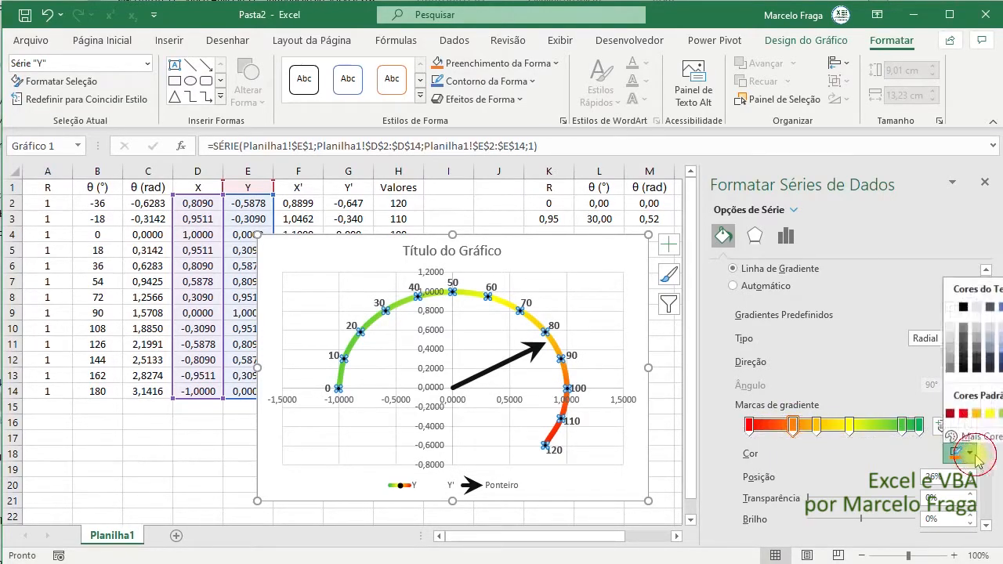
click(963, 413)
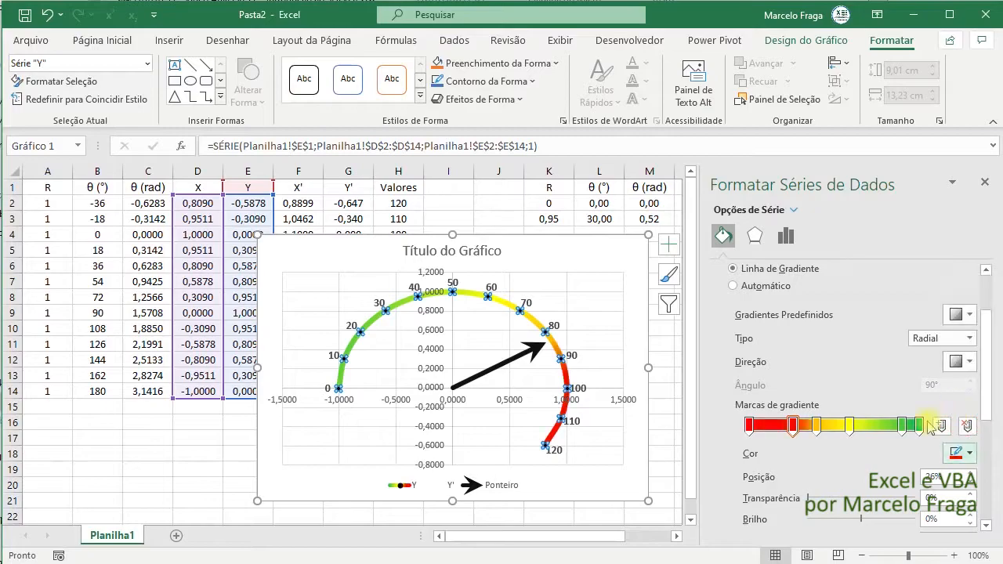
- Fine-tune the spacing of the arc gradient's middle stops, placing the light green stop at 82%
click(792, 432)
drag(812, 431, 889, 423)
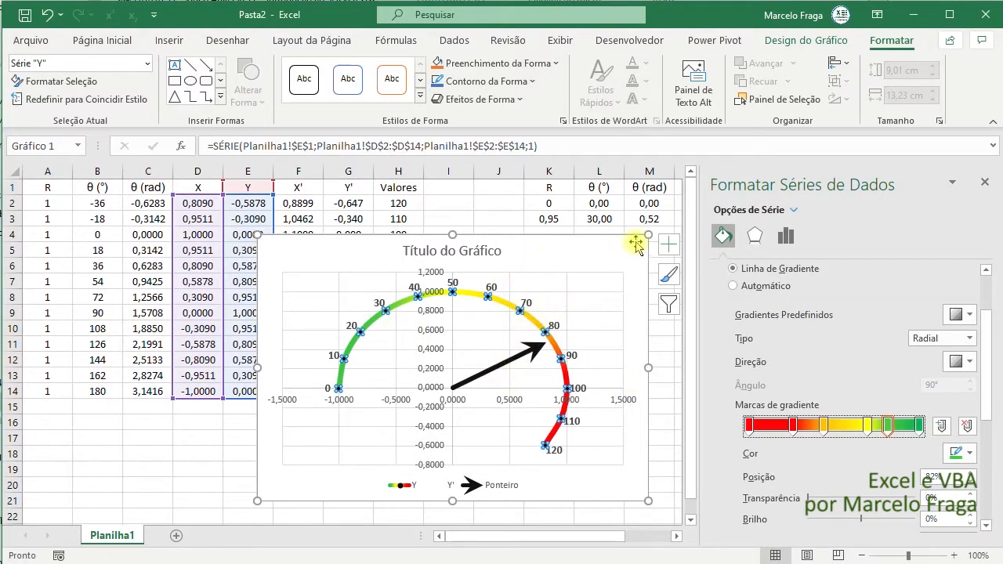
key(ctrl+z)
- Set the horizontal axis bounds to a minimum of -1,3 and a maximum of 1,3
click(429, 408)
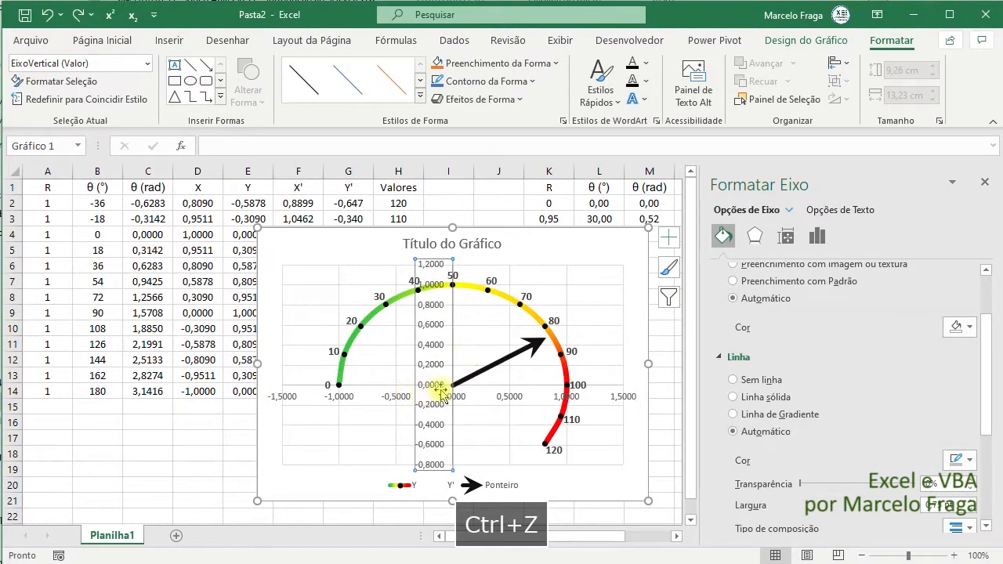
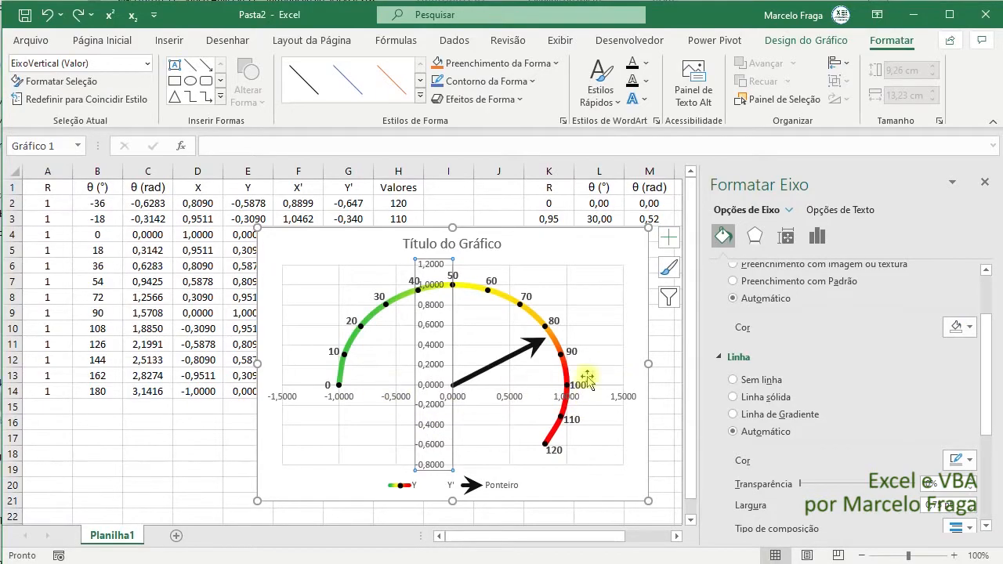
scroll(824, 351, up, 2)
click(786, 238)
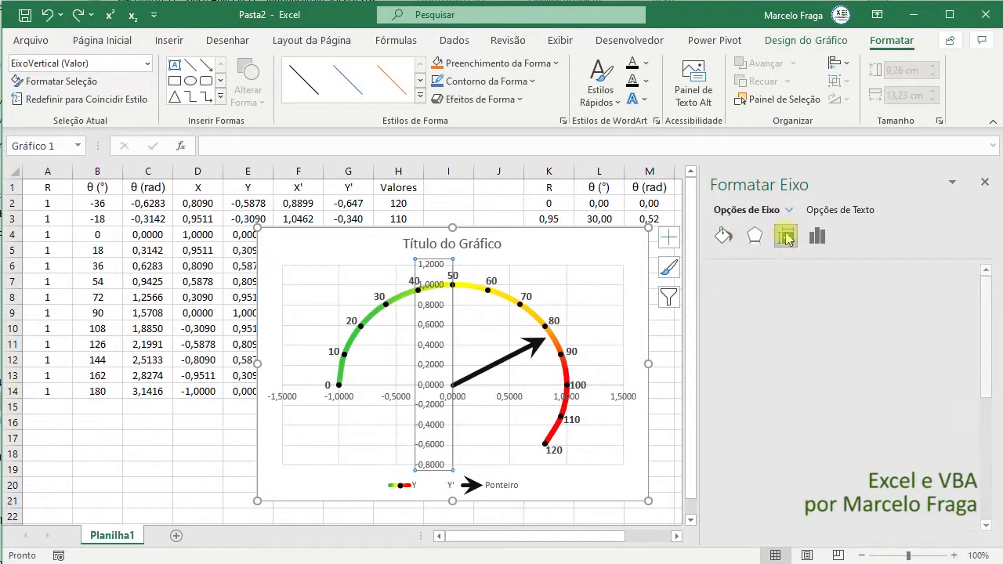
click(439, 395)
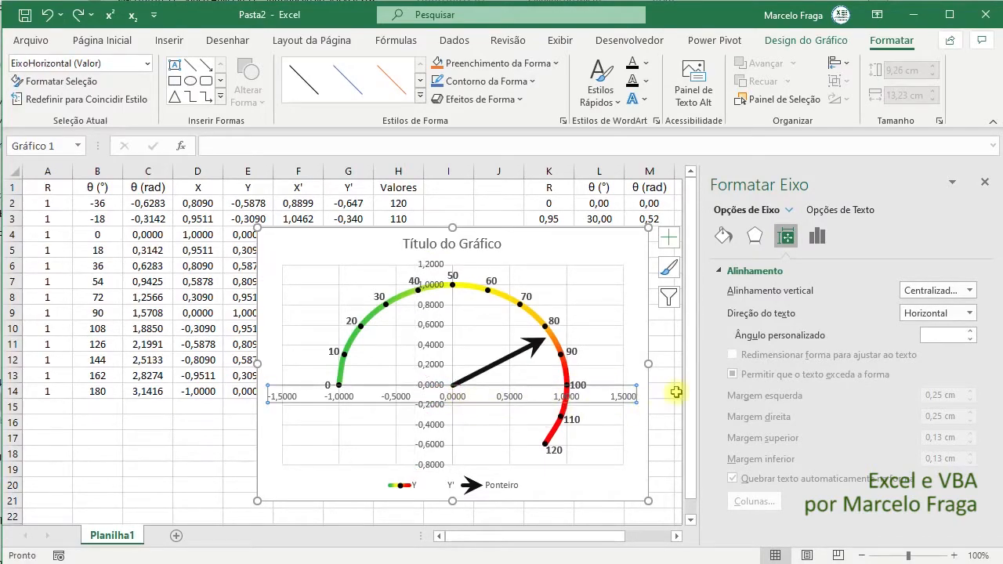
click(818, 236)
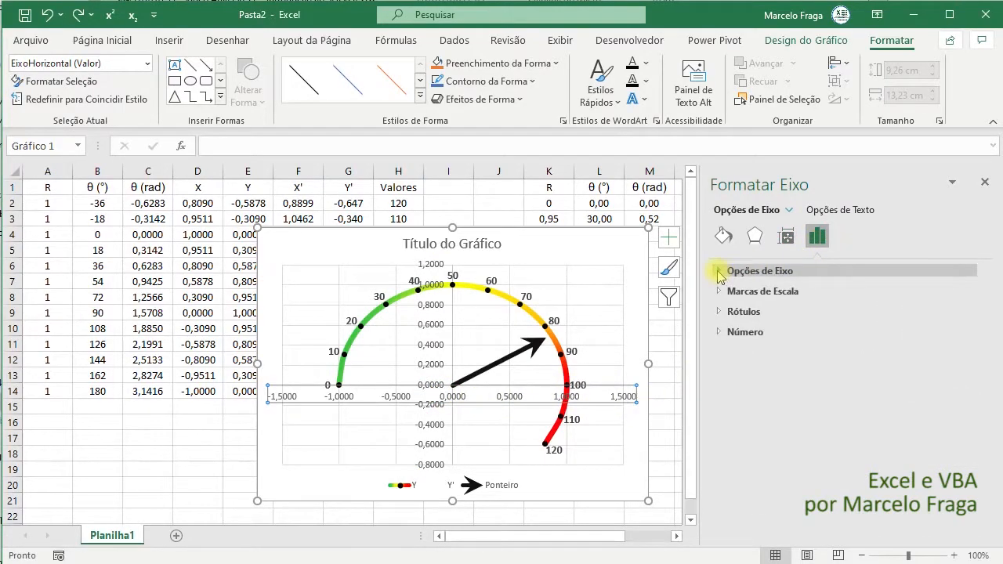
click(719, 272)
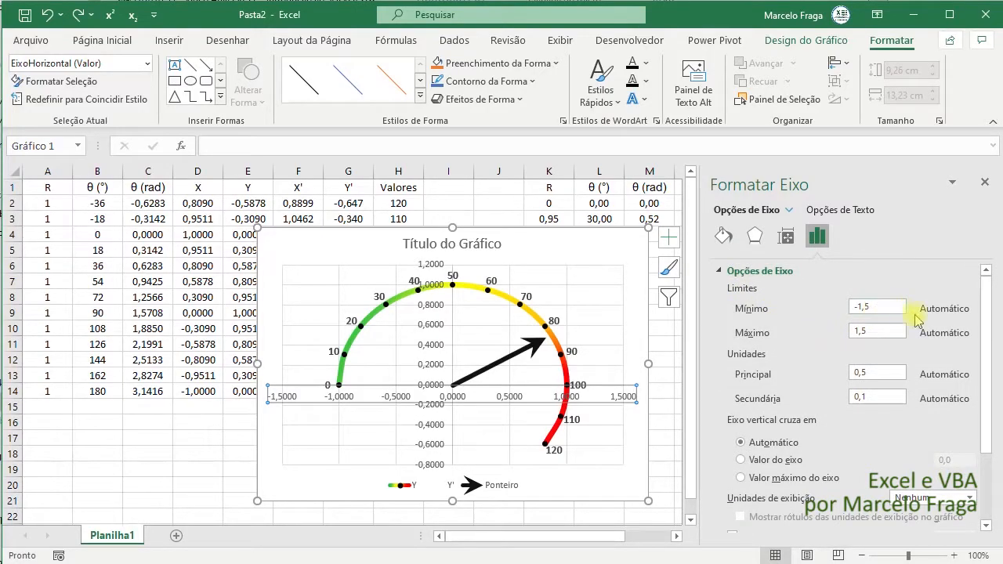
click(870, 306)
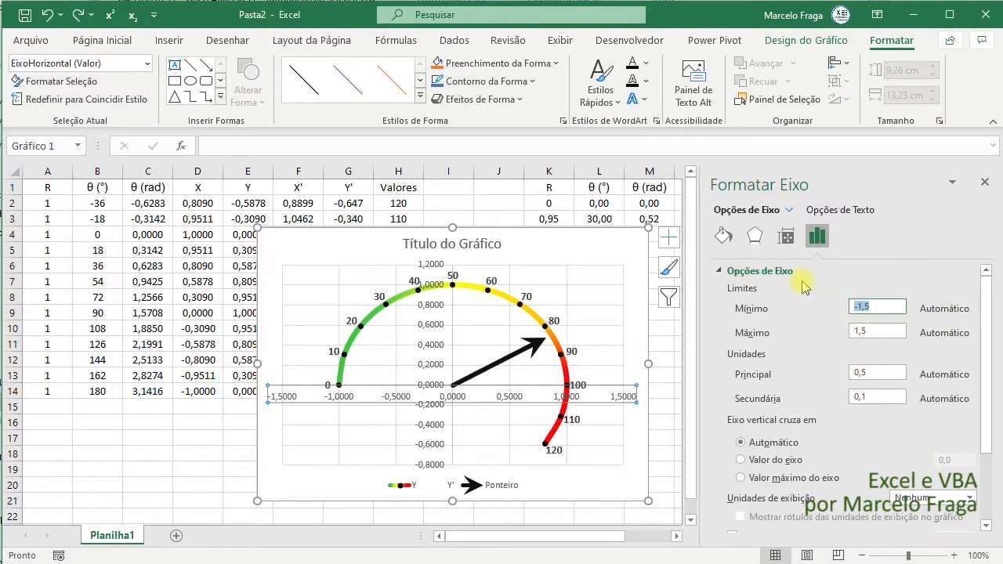
text(-1,3)
key(Return)
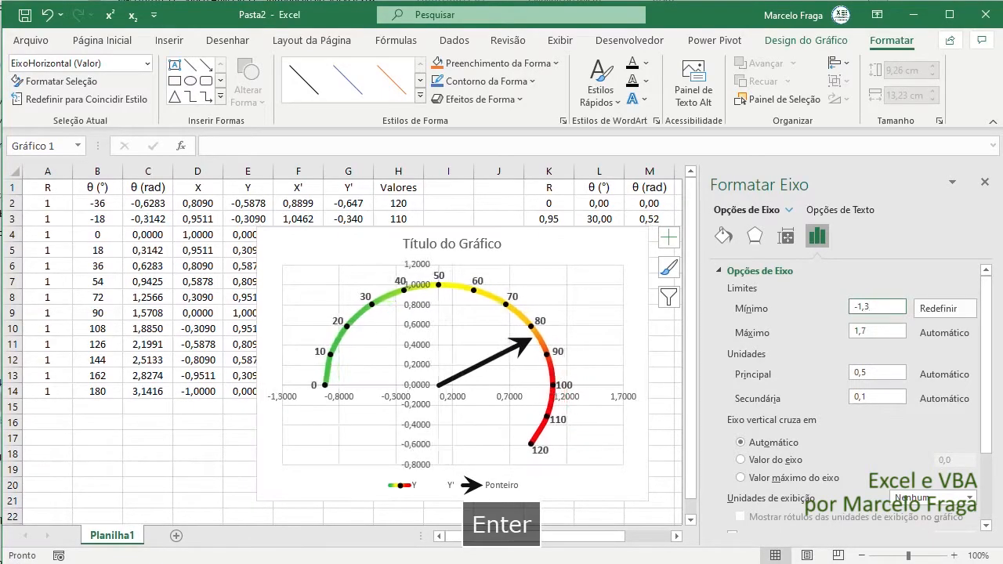
double_click(880, 329)
text(1,3)
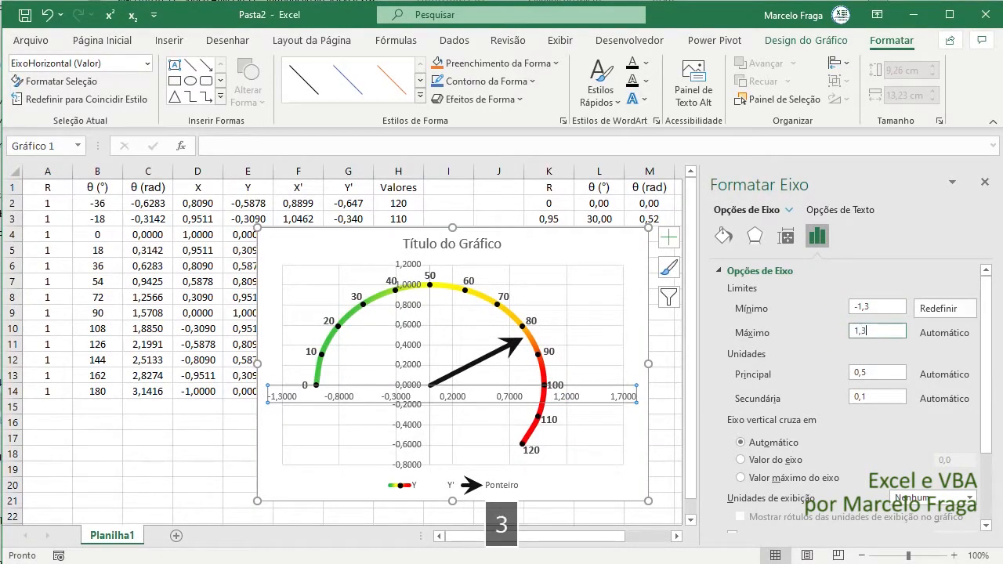
key(Return)
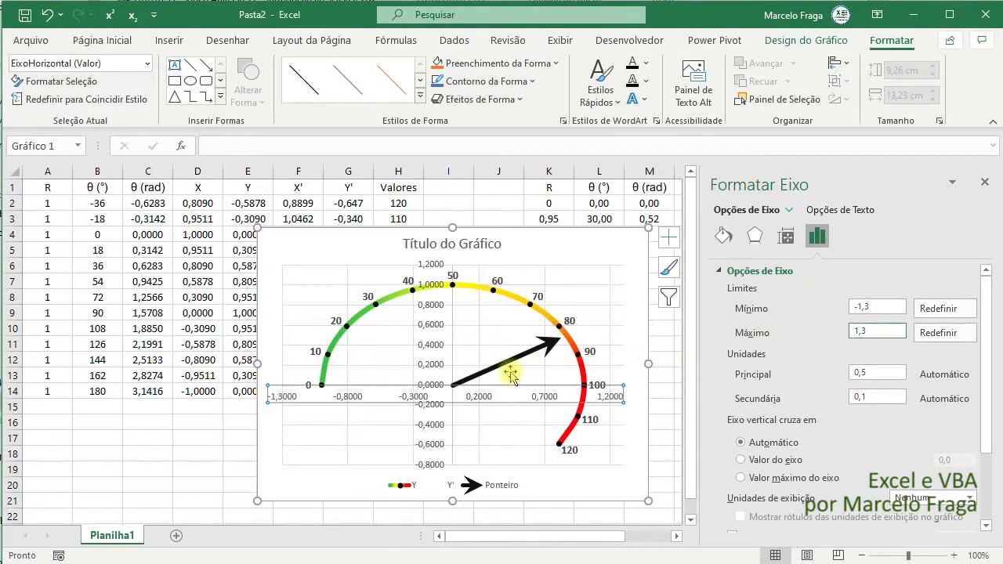
- Set the vertical axis bounds to a minimum of -1,3 and a maximum of 1,3
click(436, 346)
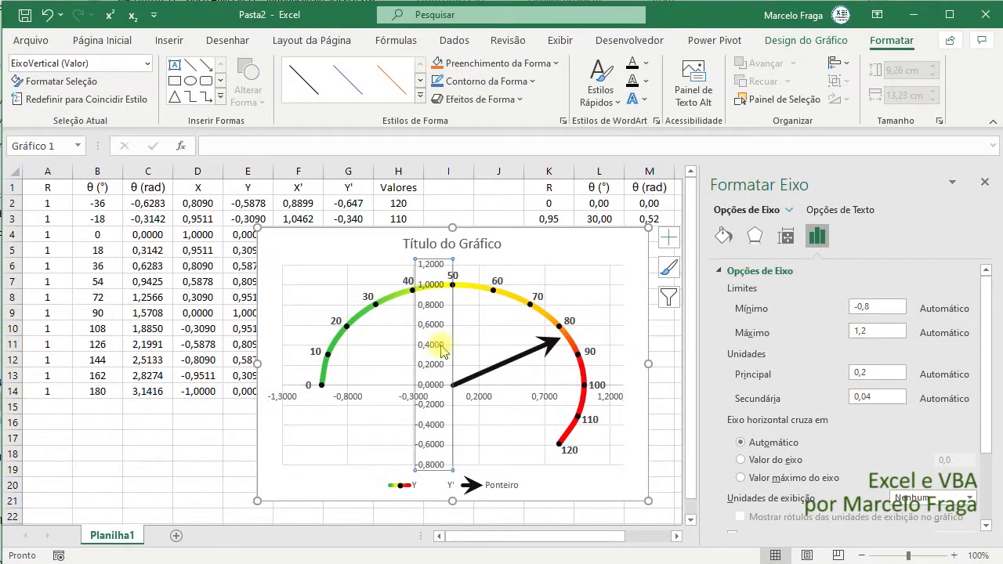
double_click(881, 310)
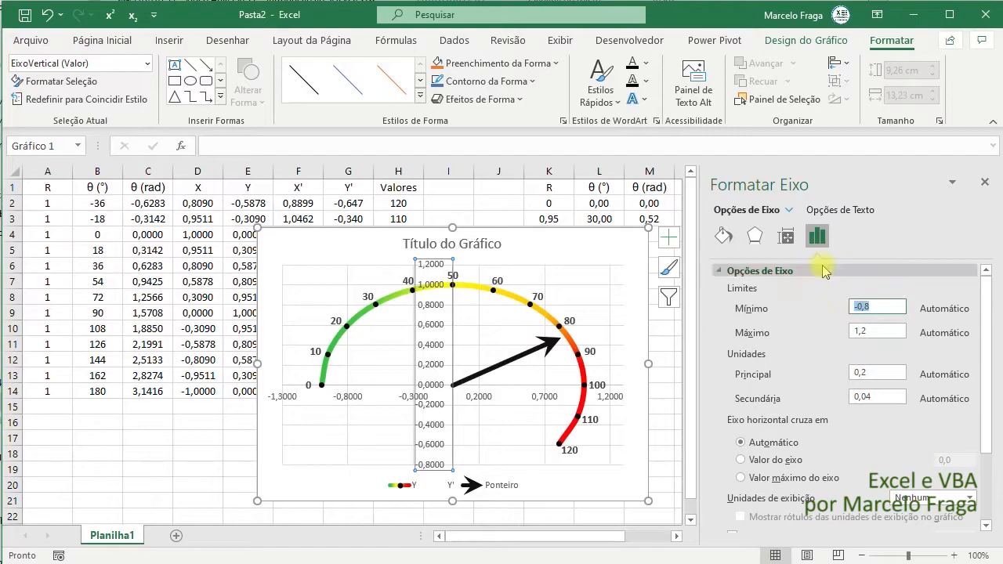
text(-1,2)
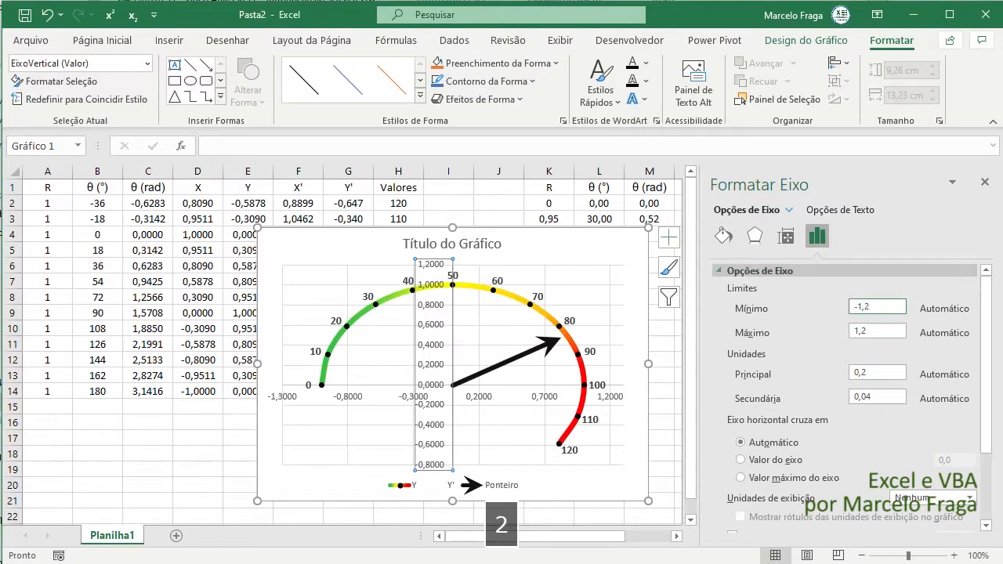
key(BackSpace)
text(3)
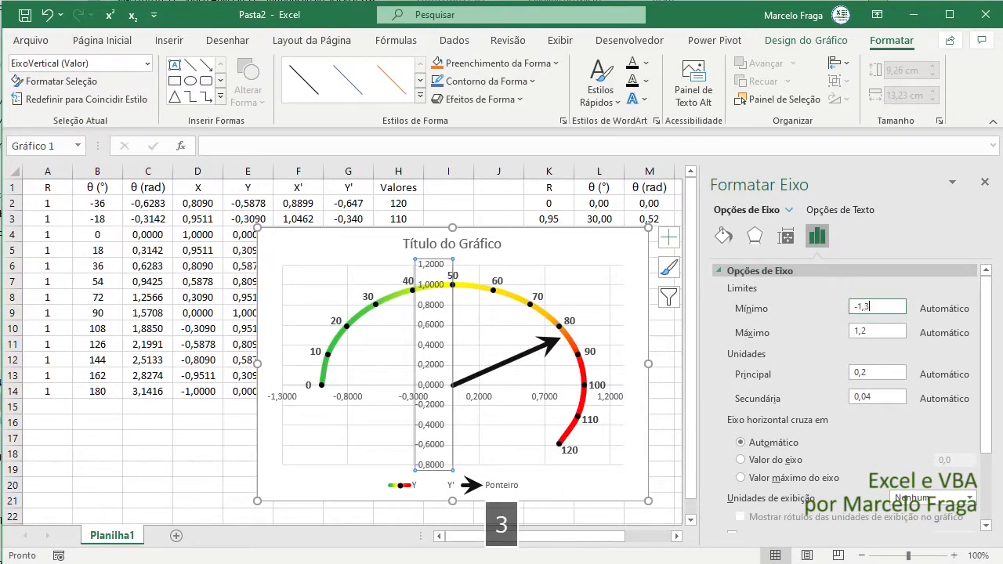
double_click(877, 331)
text(1,3)
key(Return)
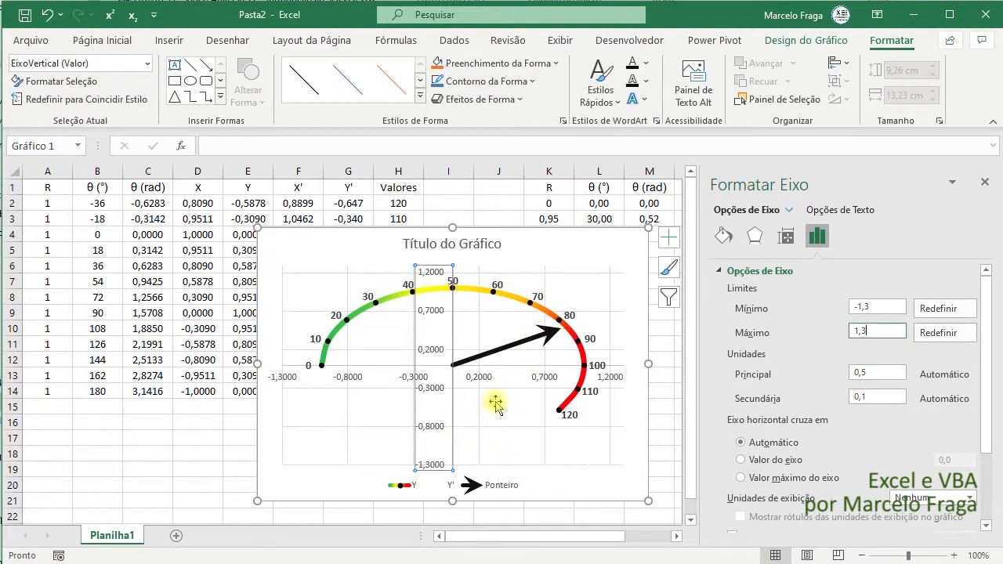
- Delete the legend and the title from the gauge chart
click(508, 439)
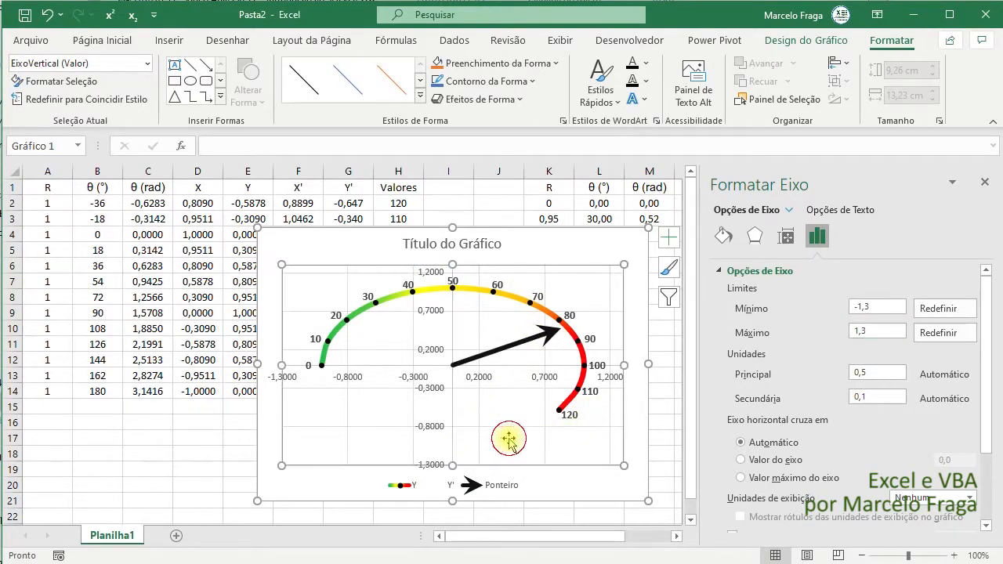
click(471, 486)
key(Delete)
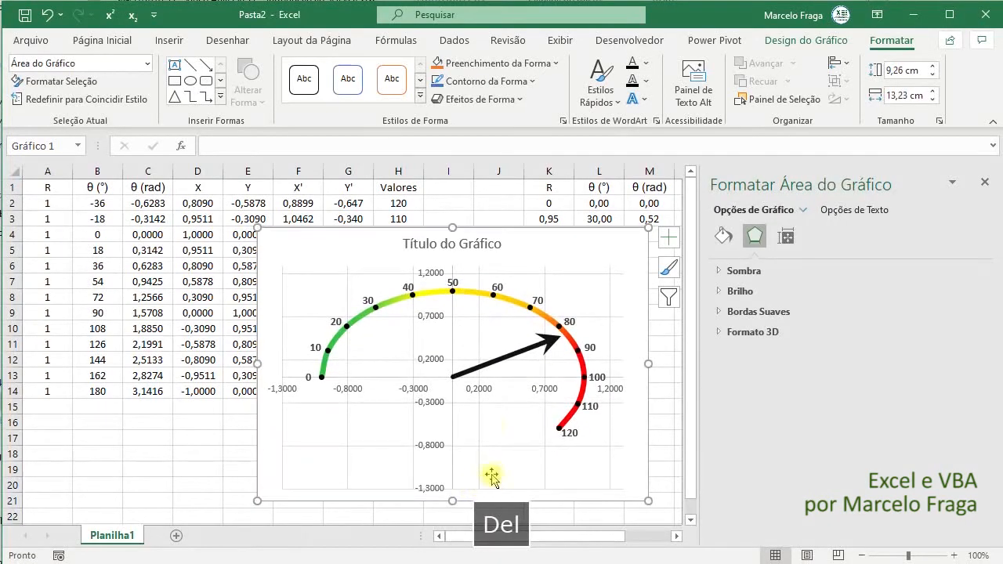
click(451, 251)
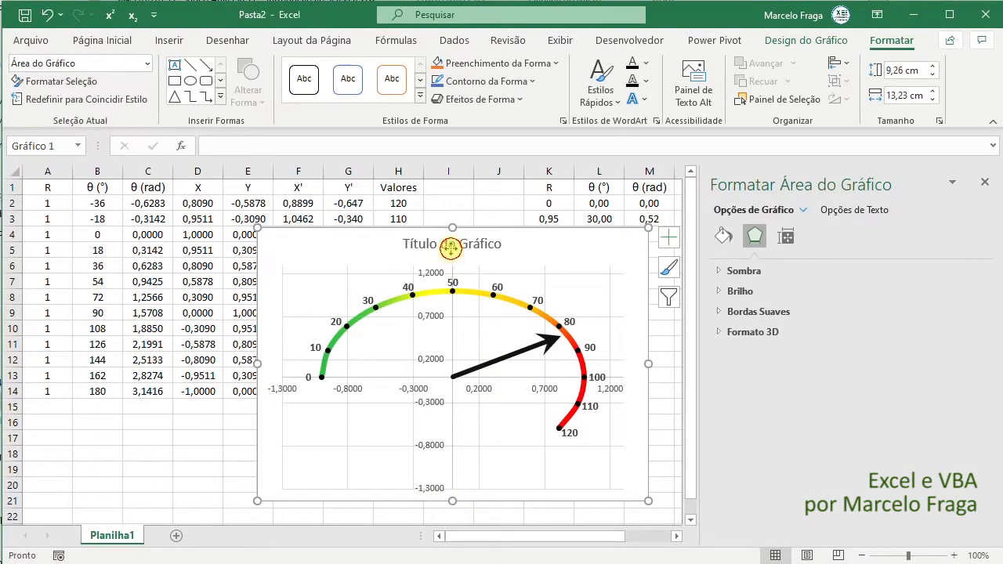
key(Delete)
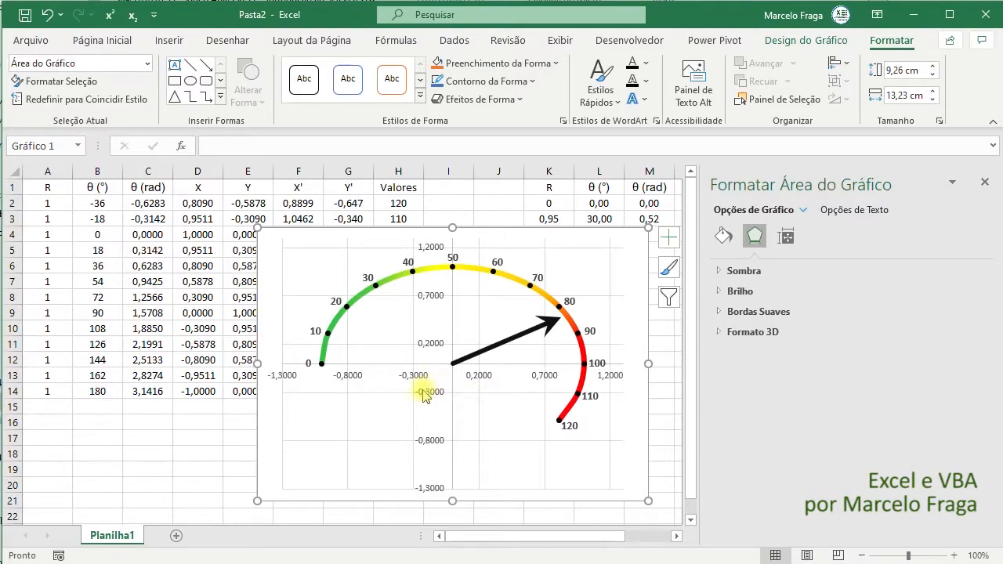
- Delete both axes and all vertical and horizontal gridlines from the gauge chart
click(436, 385)
key(Delete)
click(414, 380)
key(Delete)
click(410, 396)
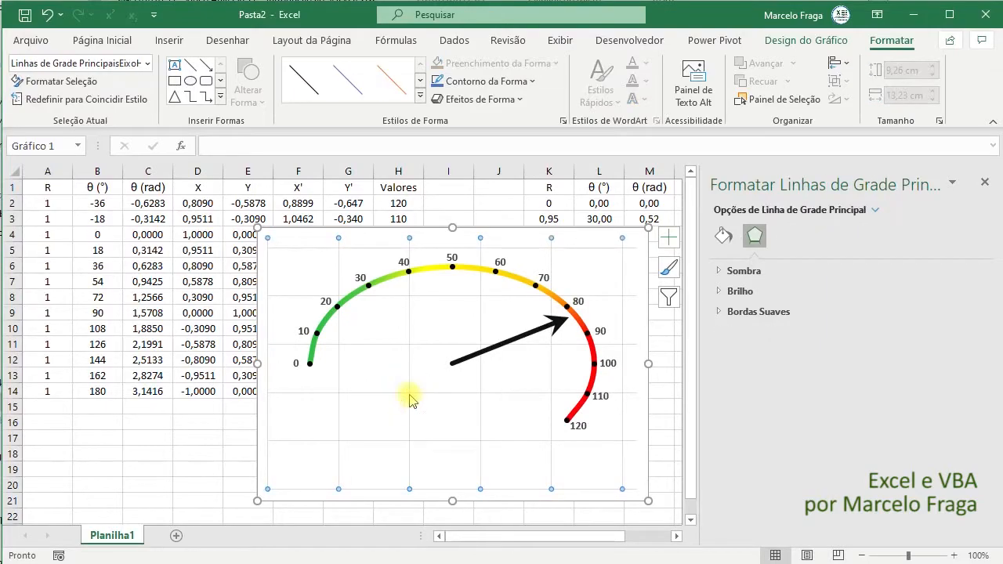
key(Delete)
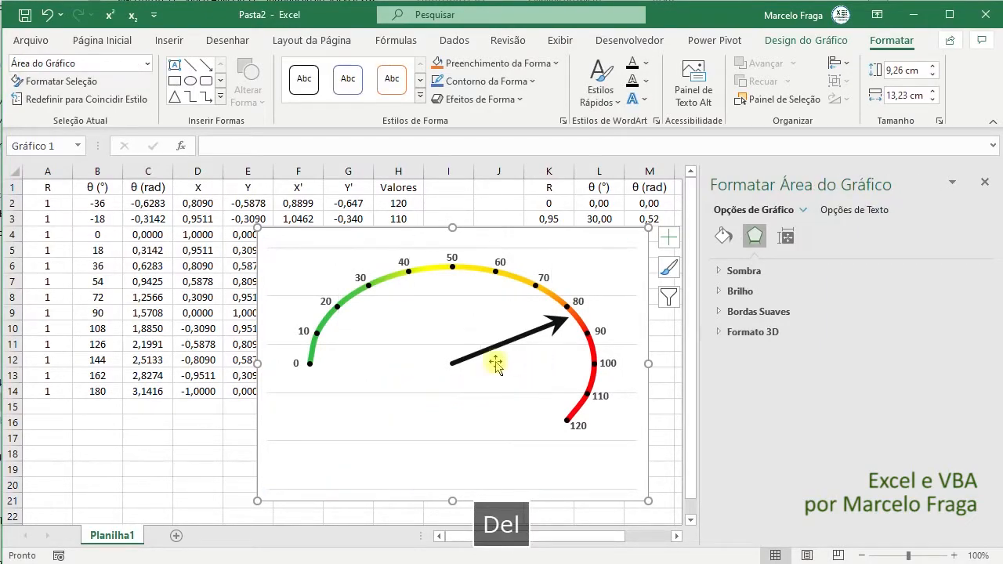
click(449, 346)
key(Delete)
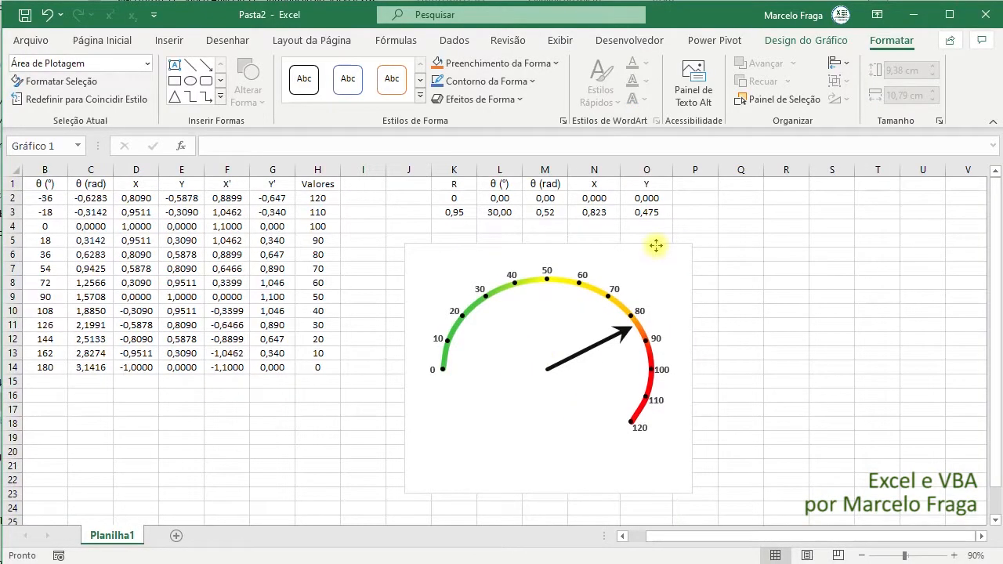
- Move the gauge chart down slightly to free space beneath the pointer table
click(654, 251)
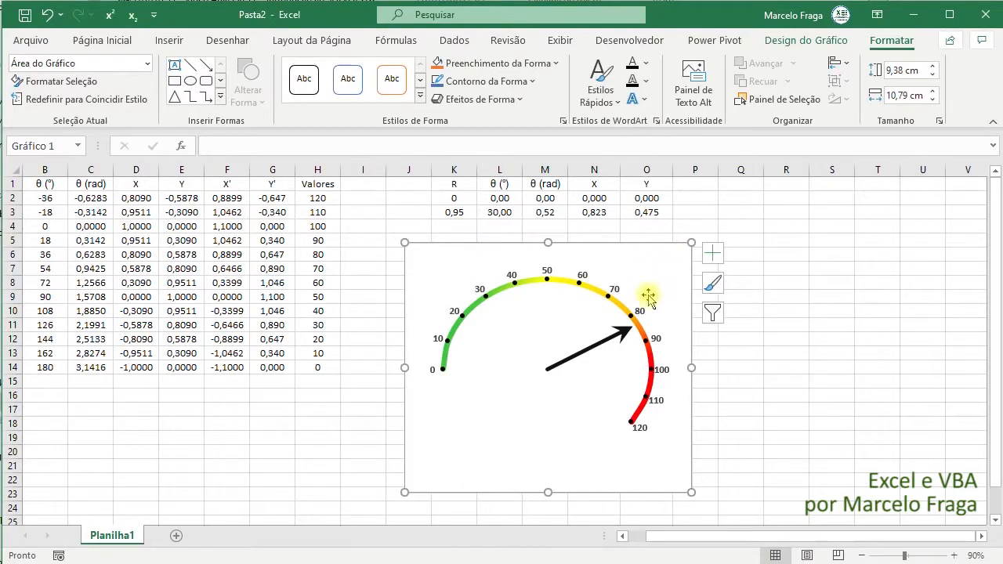
click(410, 213)
drag(585, 252, 586, 267)
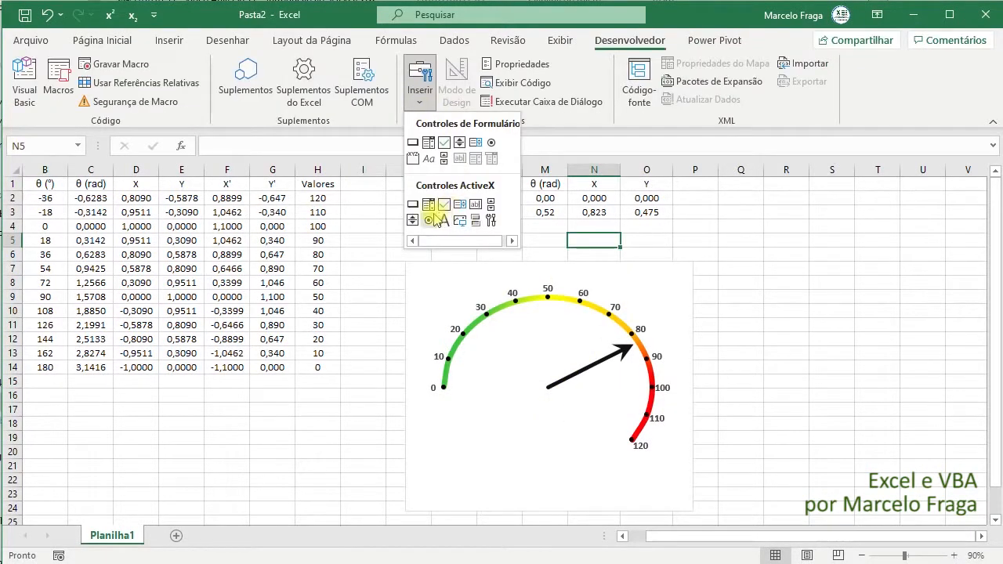
- Draw a horizontal ActiveX scroll bar between the pointer table and the chart, and set its LinkedCell to J3
click(491, 207)
drag(462, 231, 642, 249)
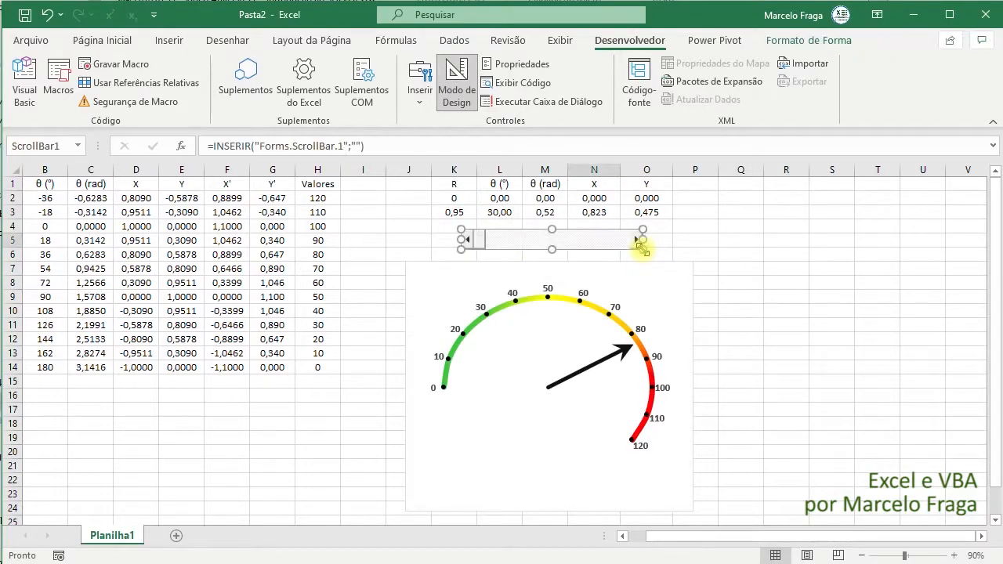
right_click(502, 249)
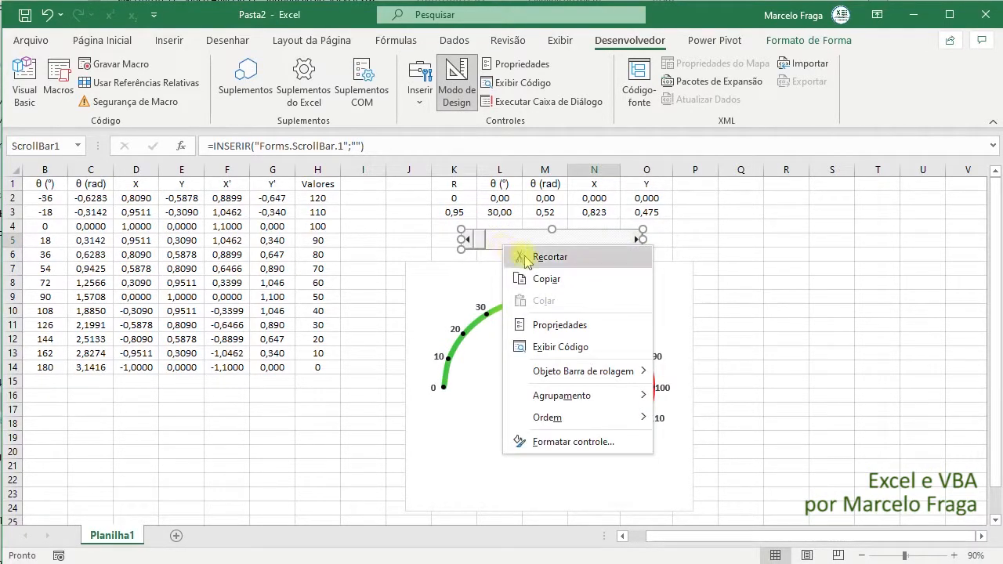
click(551, 324)
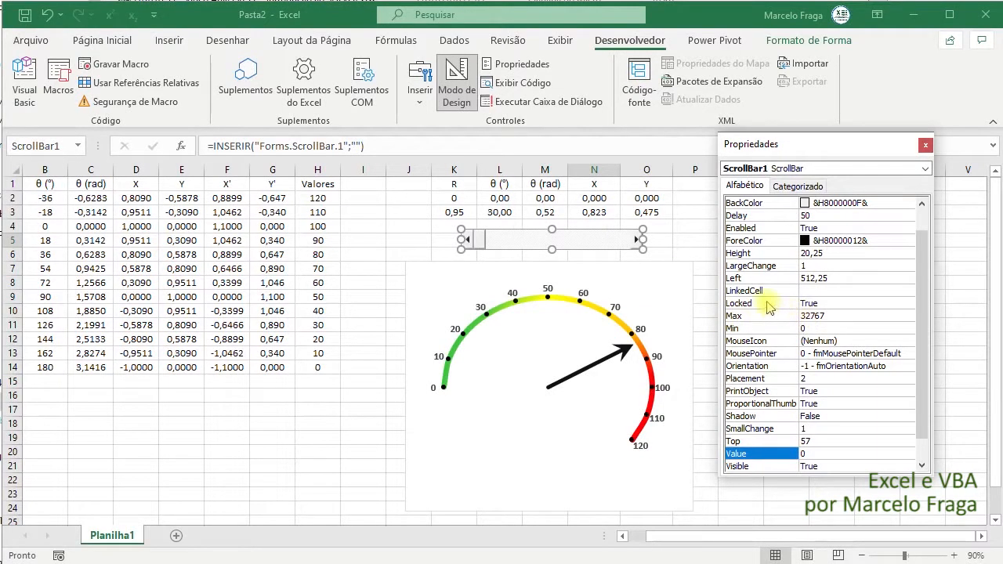
click(806, 290)
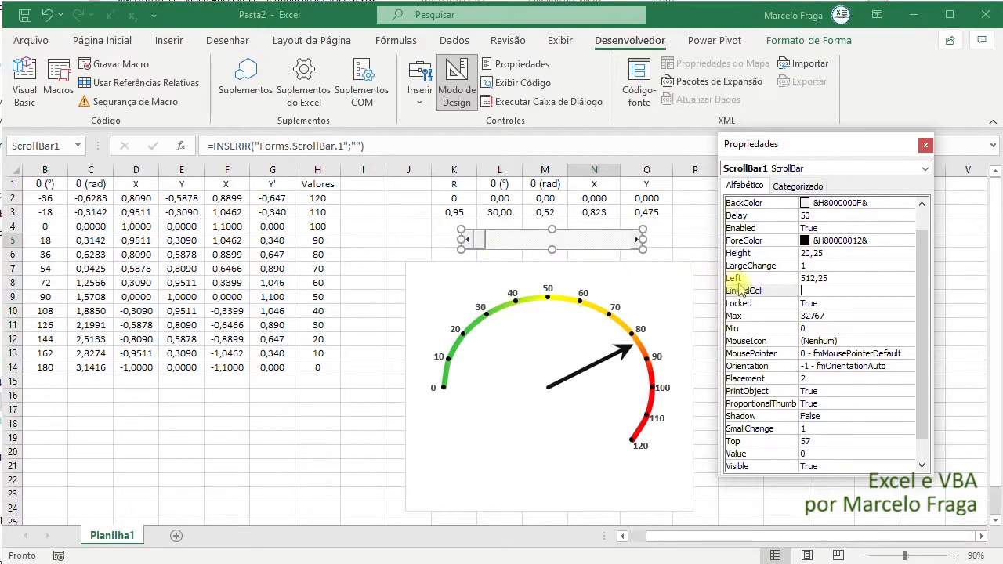
text(J)
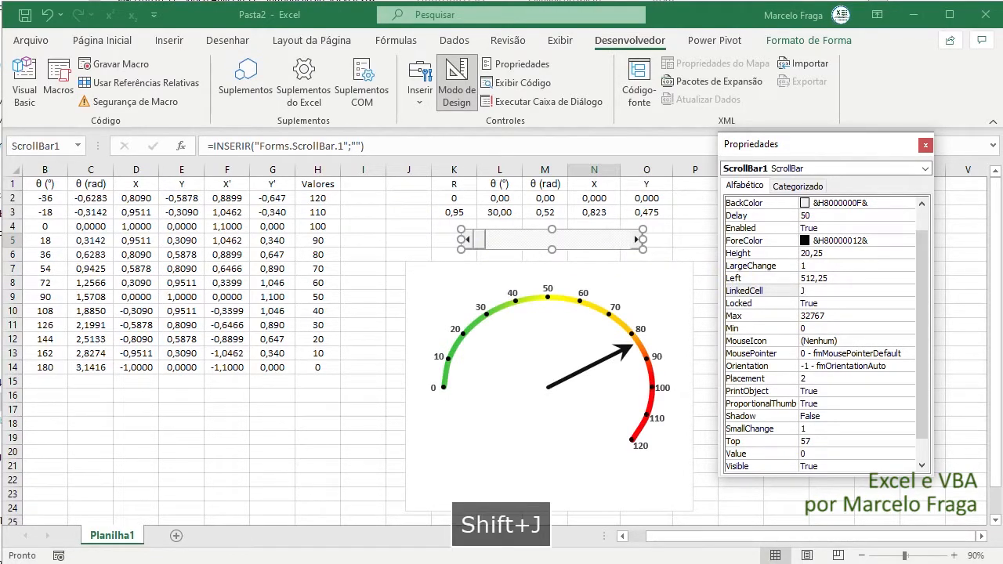
text(3)
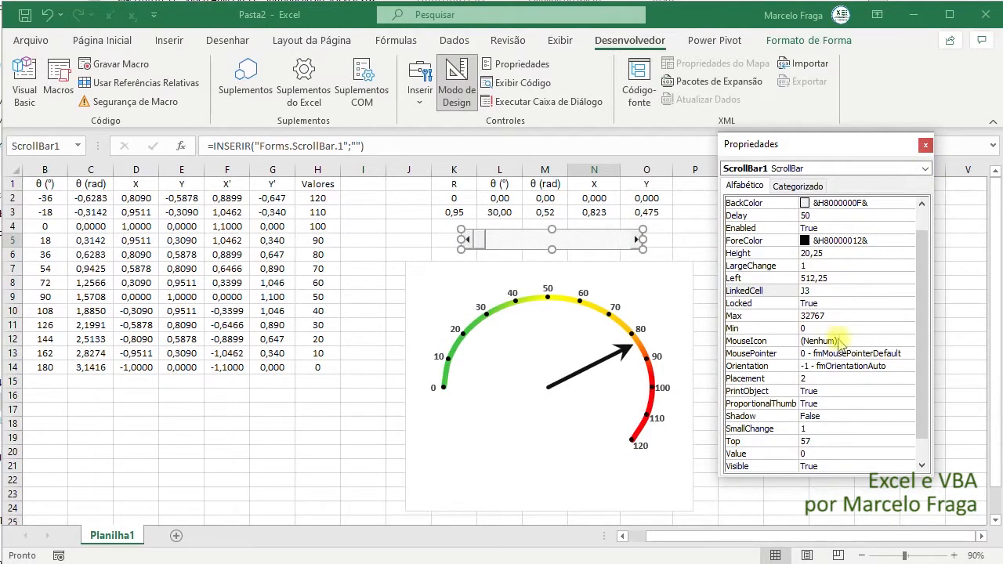
- Set the scroll bar's Max property to 120, close its properties and leave design mode
click(819, 328)
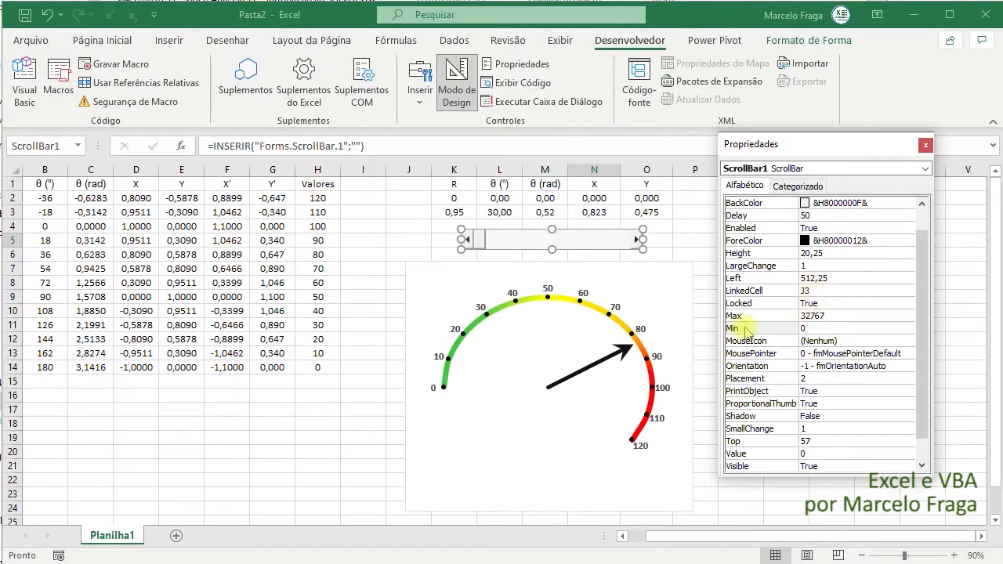
click(786, 315)
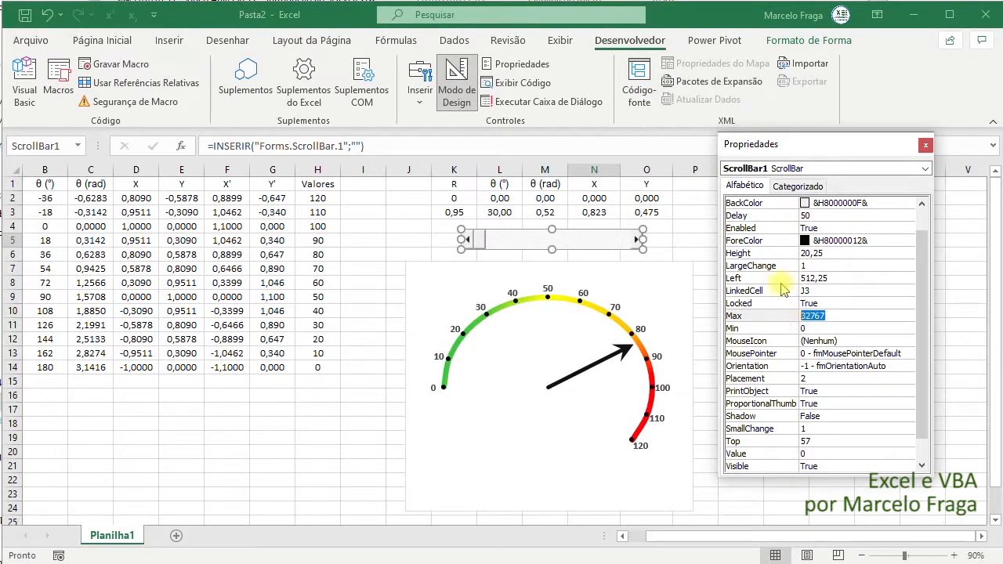
text(120)
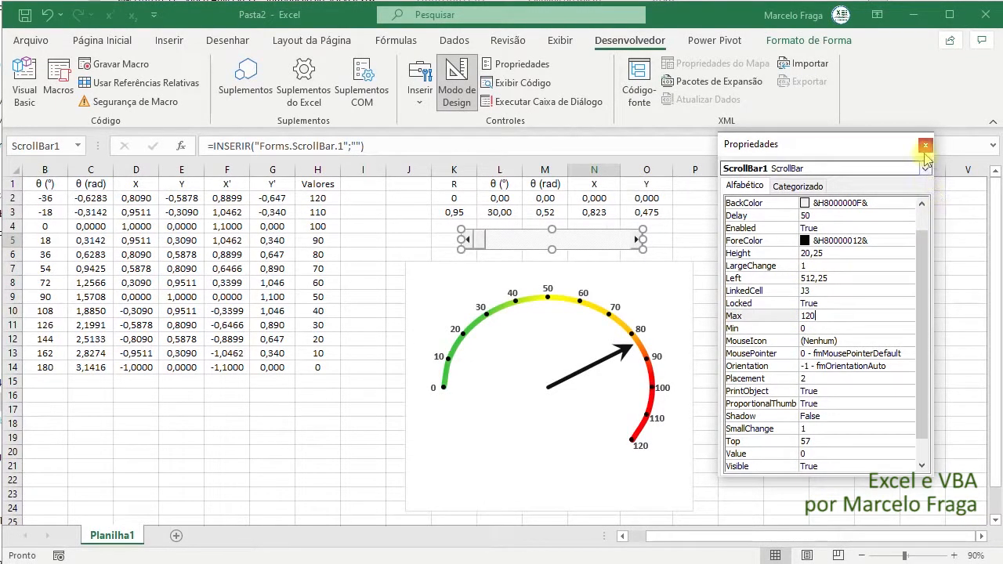
click(925, 144)
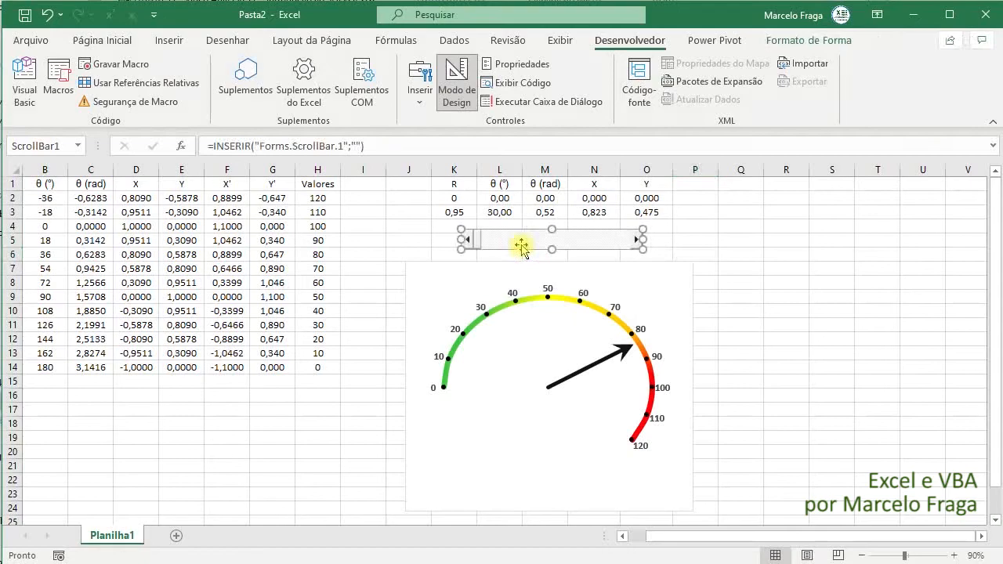
click(456, 82)
- Test the scroll bar by advancing its value to 10
click(515, 243)
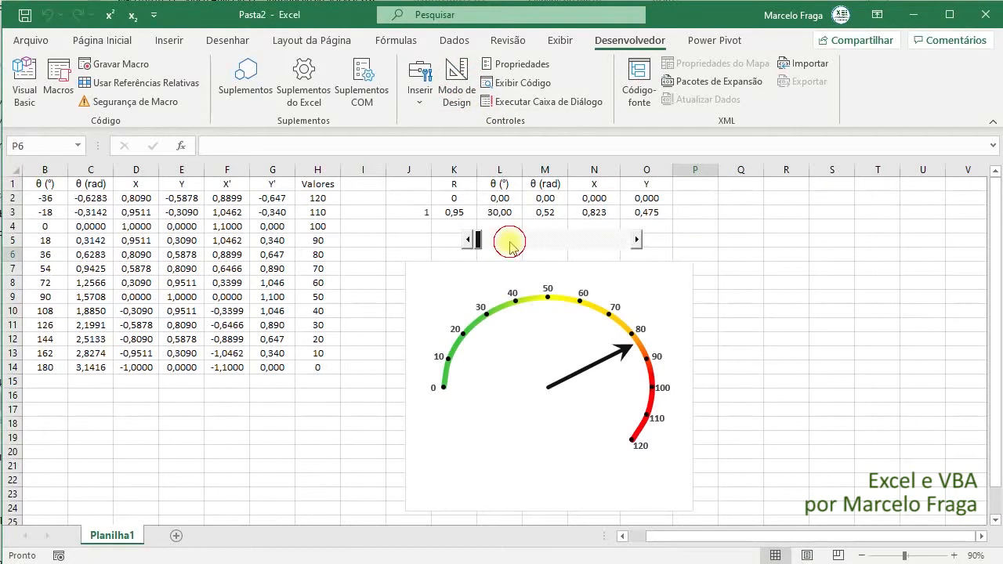
click(515, 243)
click(519, 247)
click(528, 247)
click(537, 248)
click(547, 249)
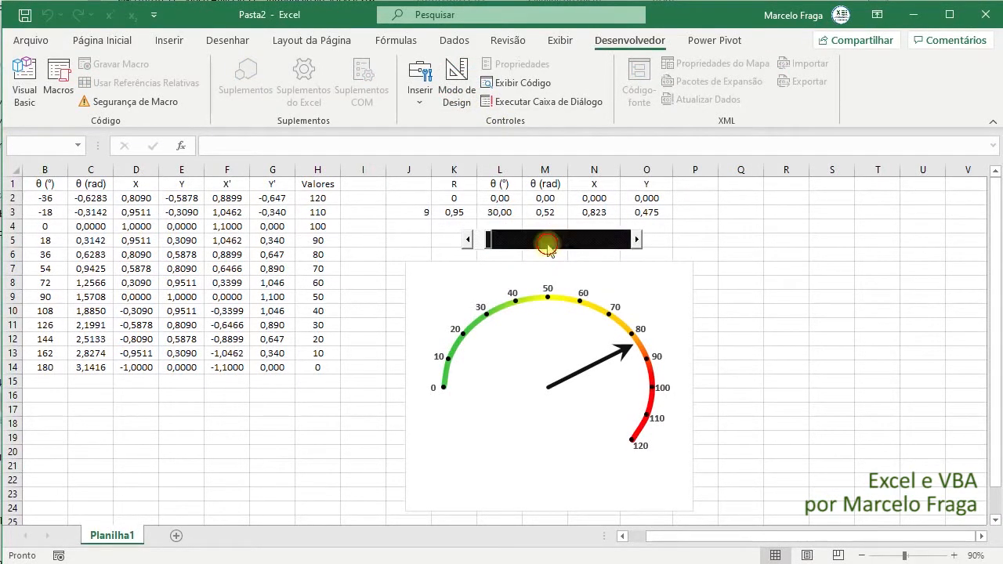
- Centre the linked value in cell J3 horizontally
click(416, 213)
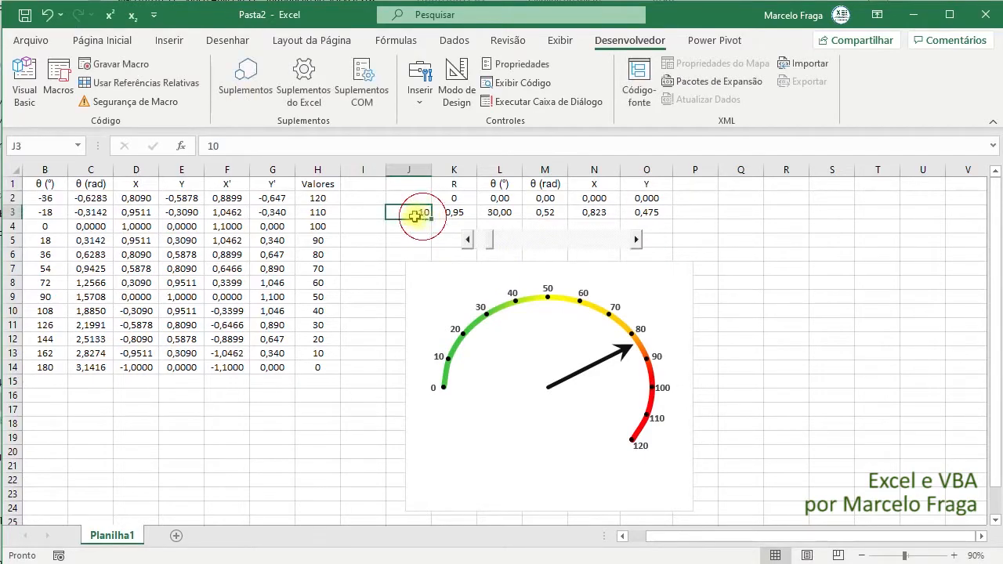
click(101, 43)
click(324, 97)
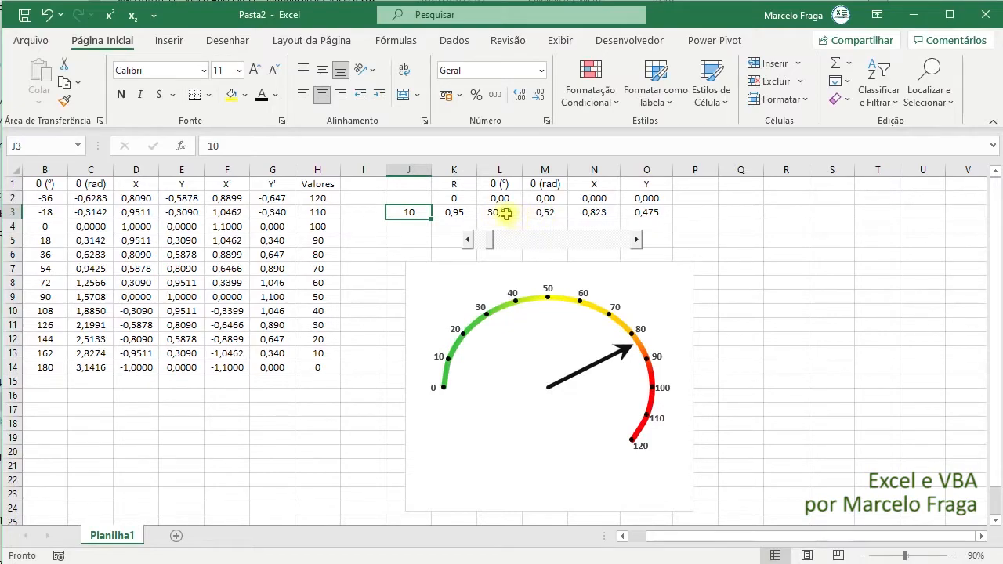
- Enter the formula =180-J3*1,8 for the pointer angle in L3 and test it by moving the scroll bar to 31
click(504, 212)
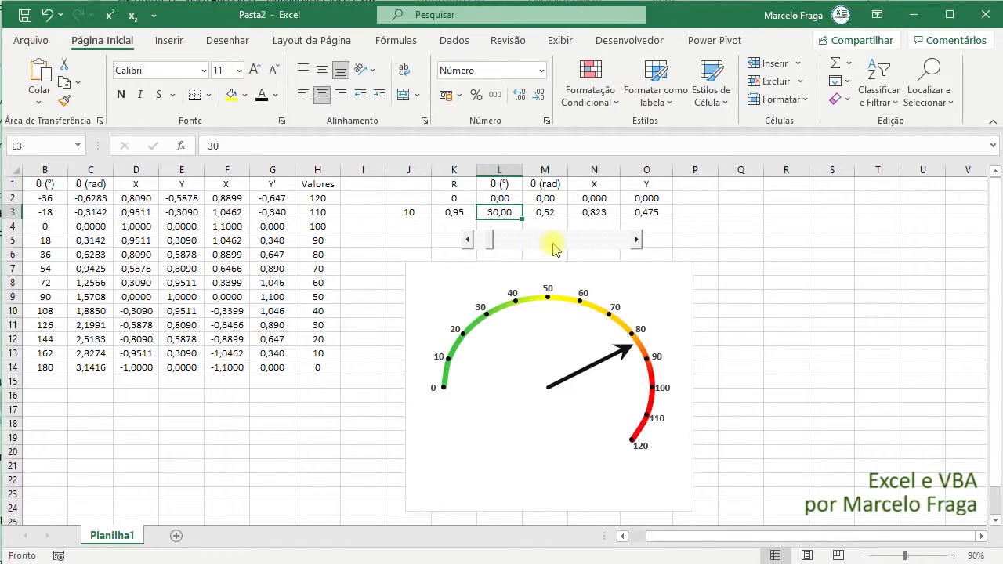
text(=180)
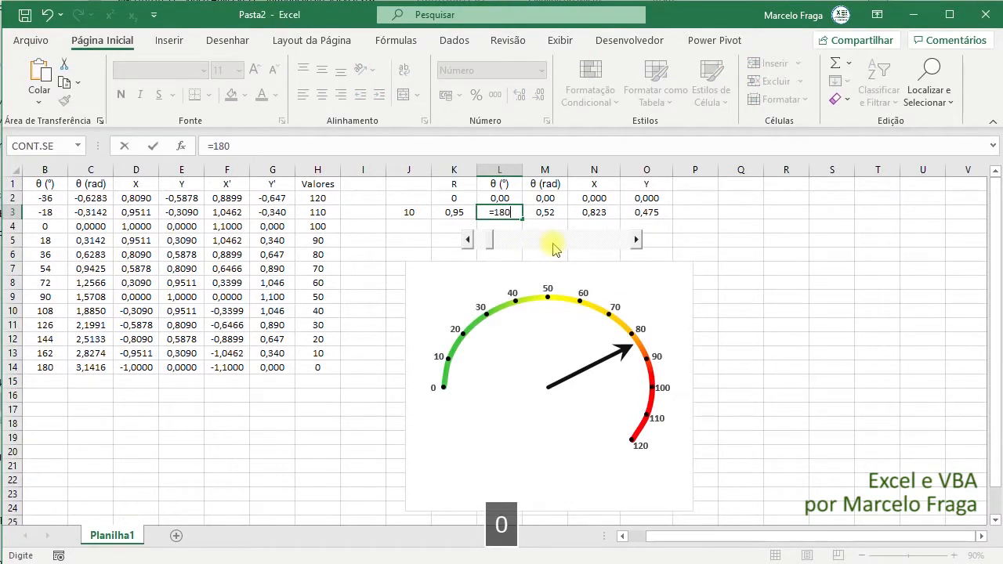
text(-)
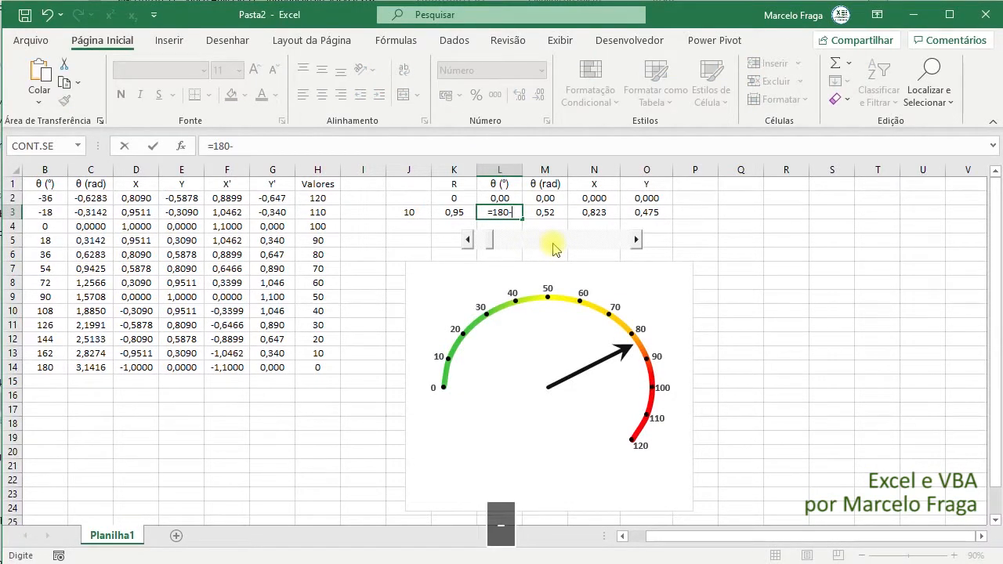
click(414, 213)
text(*1,8)
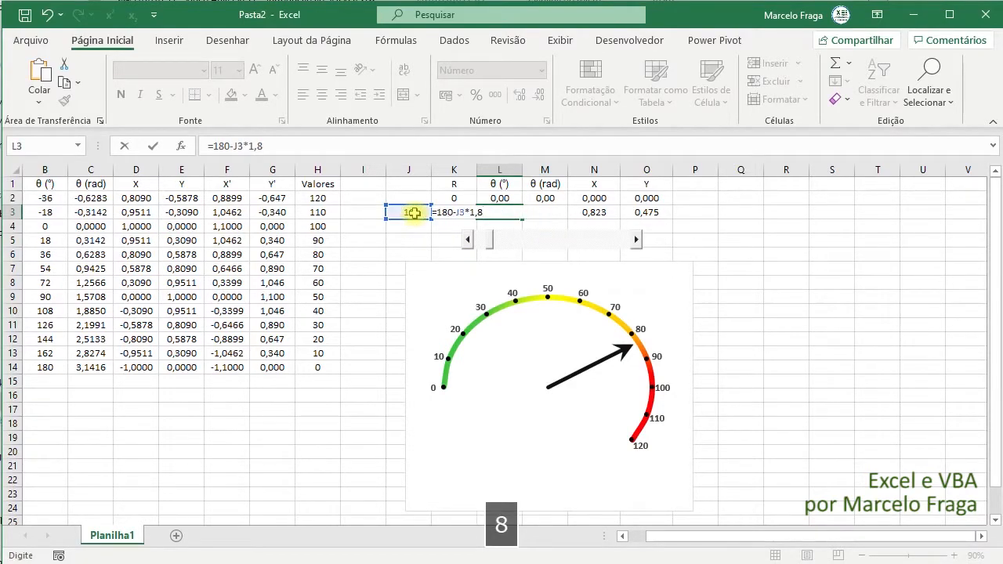
key(Return)
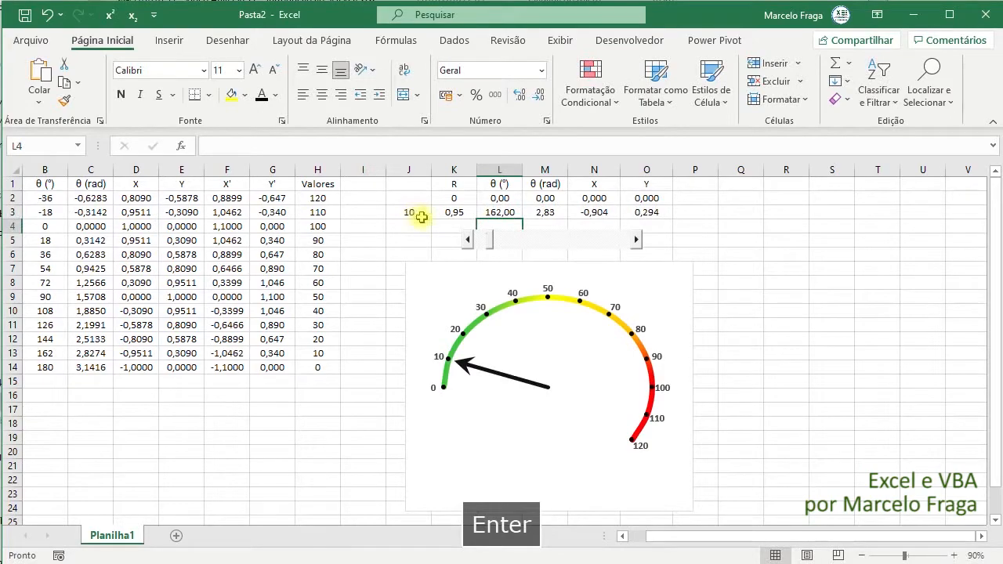
click(631, 240)
drag(632, 243, 514, 238)
- Format the gauge's chart area with no fill and no border line
click(421, 268)
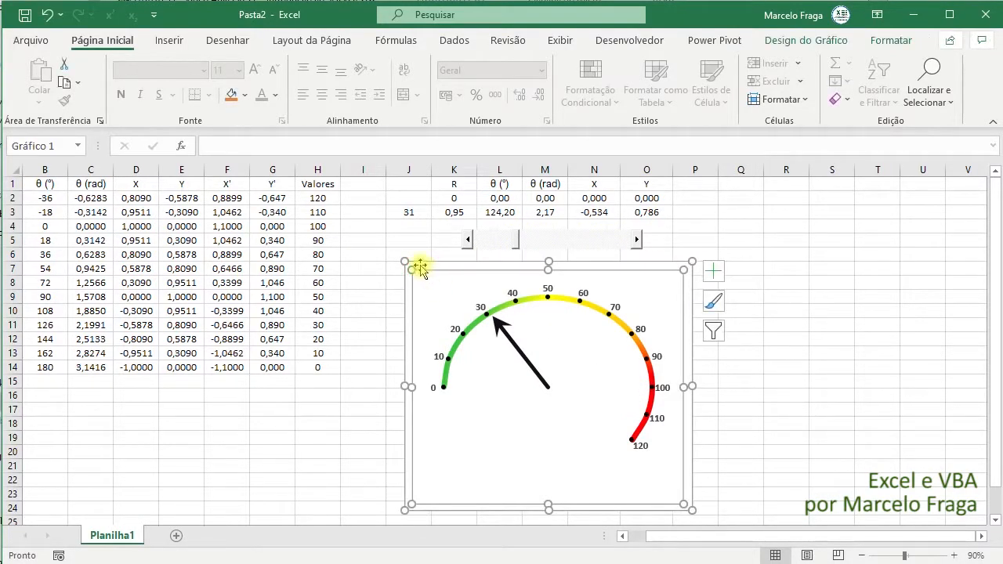
click(419, 267)
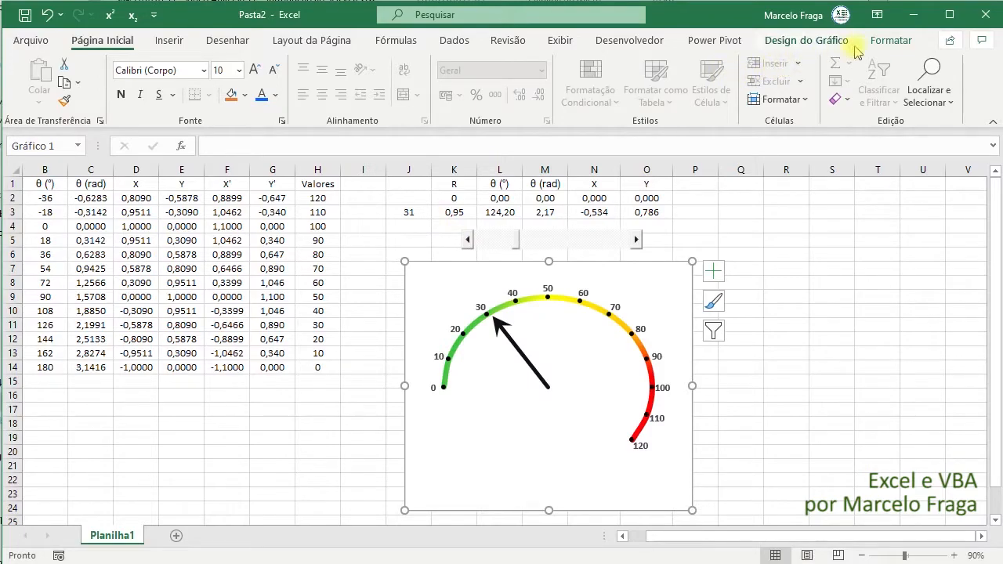
click(885, 41)
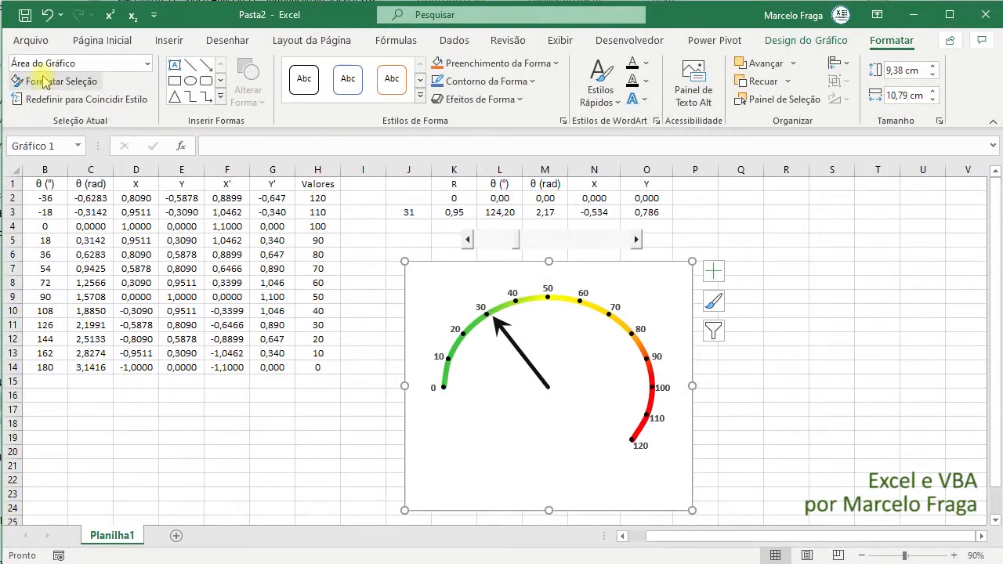
click(79, 82)
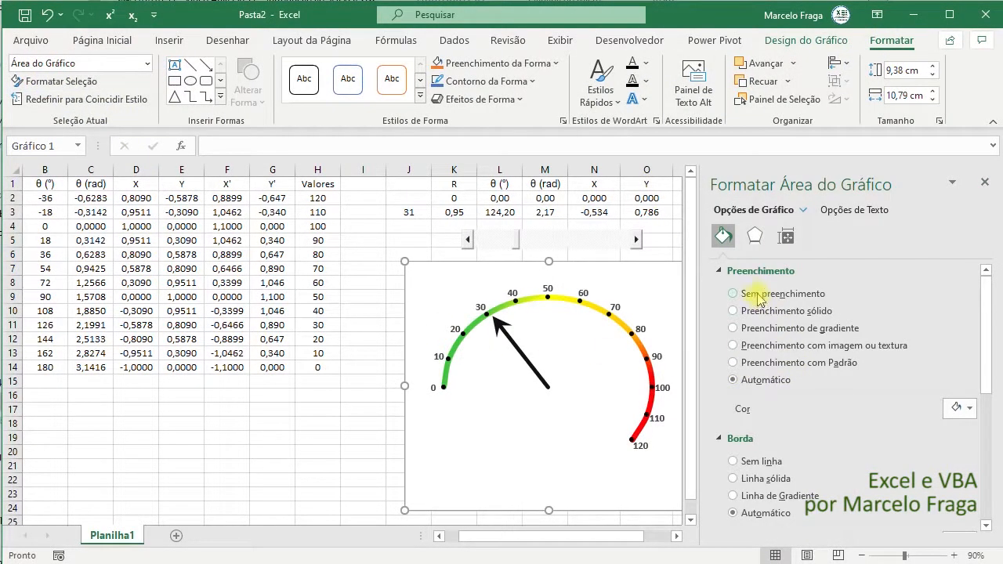
click(733, 294)
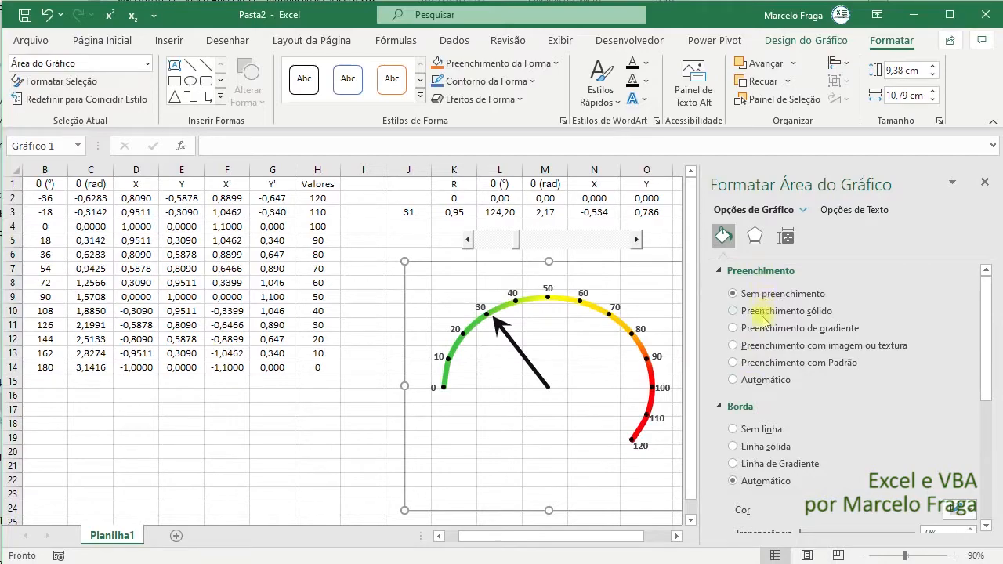
click(749, 430)
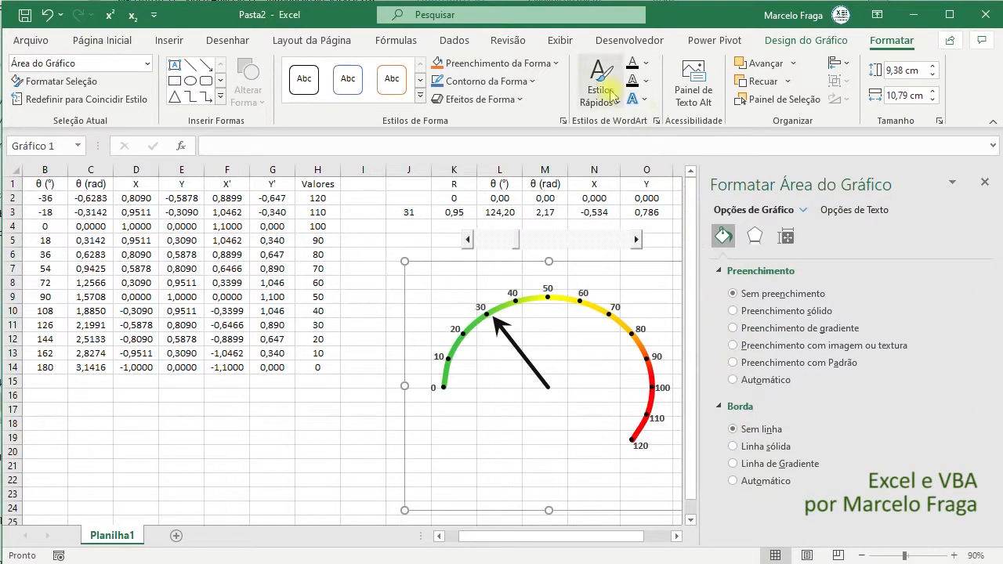
- Hide the worksheet gridlines, close the formatting pane and move the scroll bar to 49
click(558, 40)
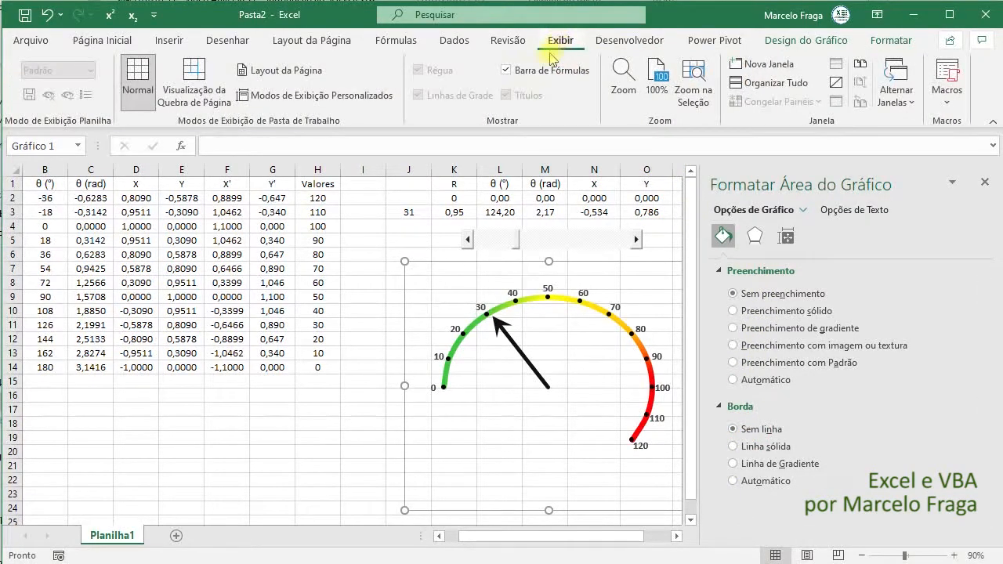
click(357, 200)
click(434, 93)
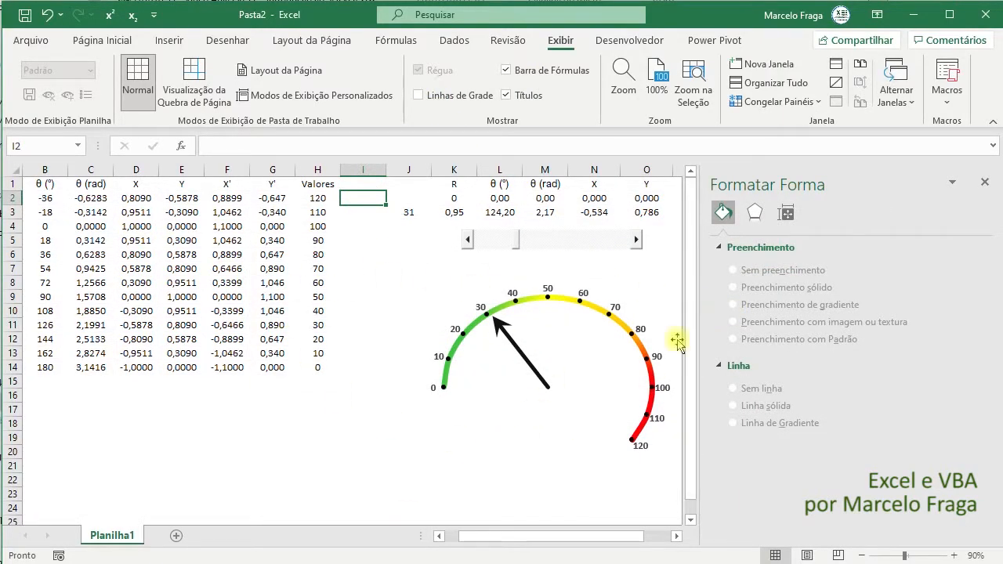
click(988, 183)
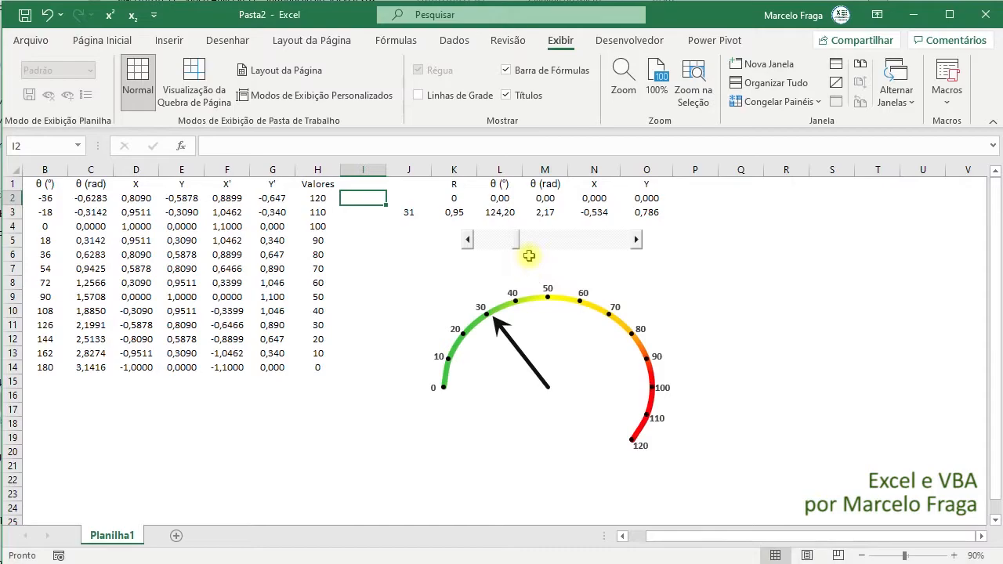
drag(518, 246, 541, 244)
- Draw a rectangle about 3.85 cm wide and 1.38 cm high beneath the left half of the gauge arc
click(169, 40)
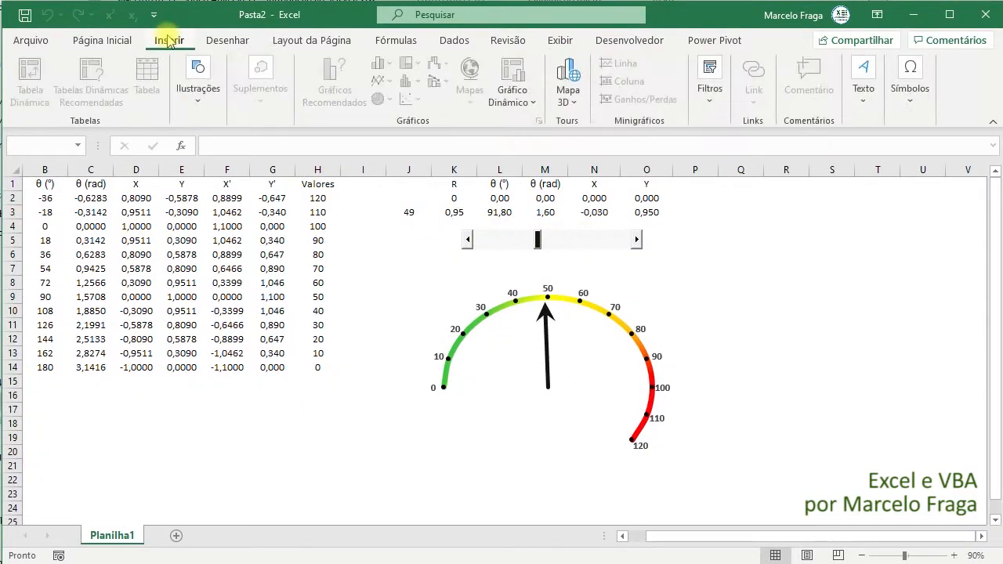
click(199, 90)
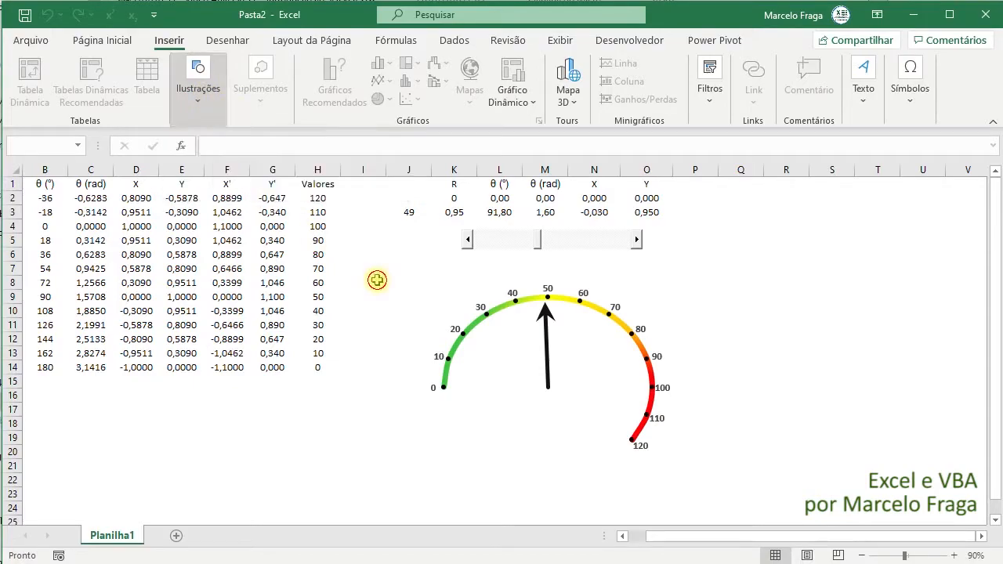
click(374, 255)
click(200, 110)
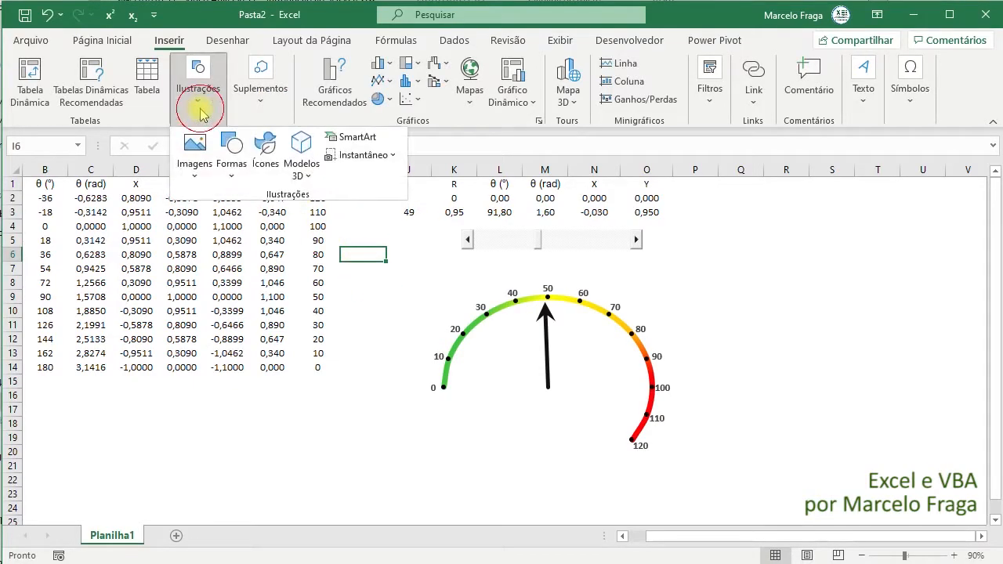
click(225, 179)
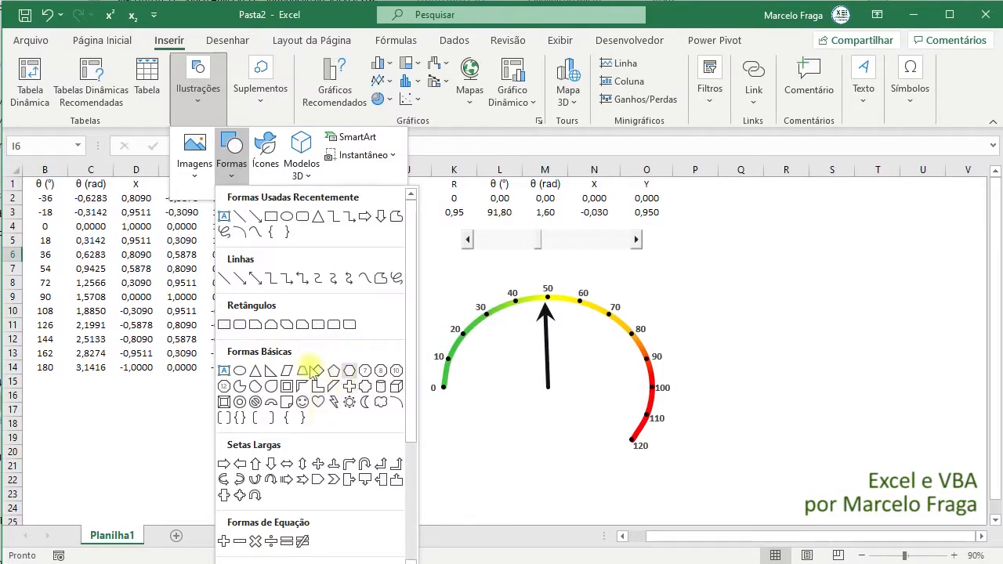
click(225, 326)
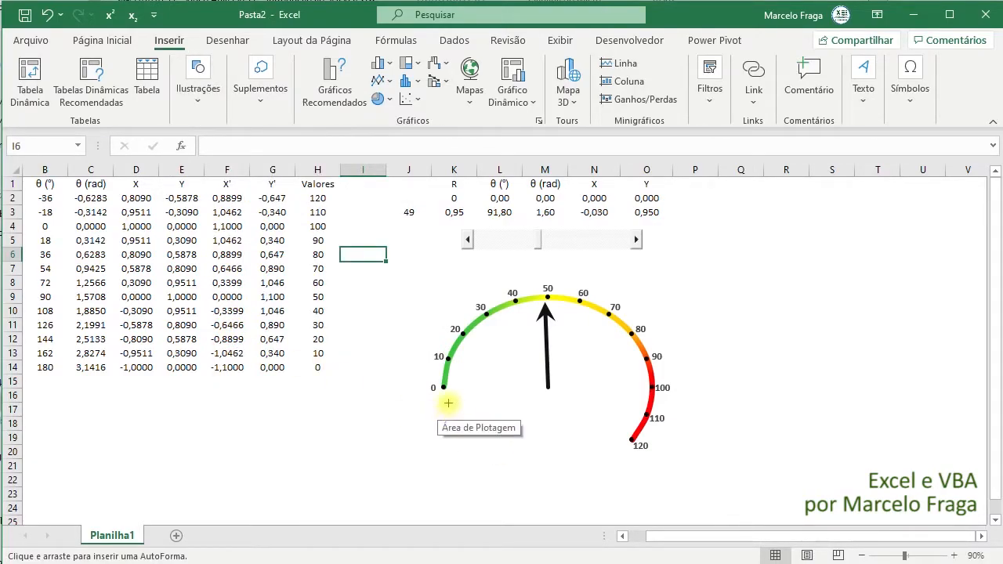
drag(446, 403, 548, 439)
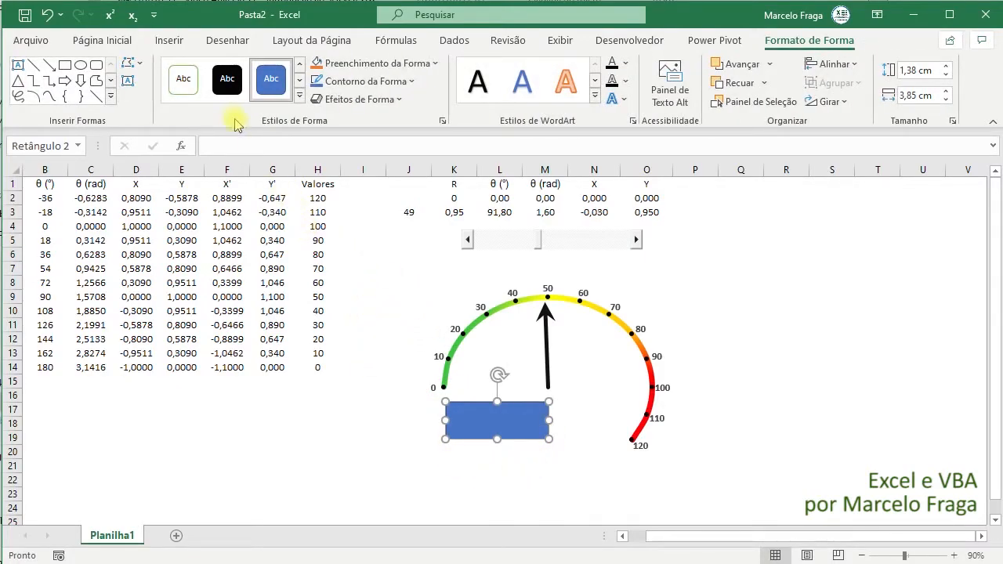
- Link the rectangle's text to the scroll bar value with the formula =$J$3
click(223, 147)
text(=)
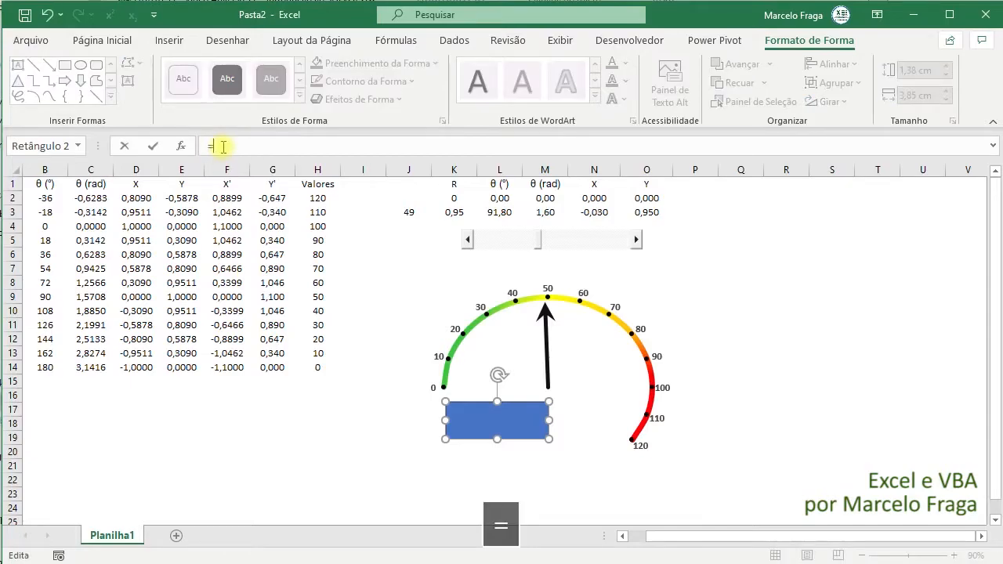
click(405, 212)
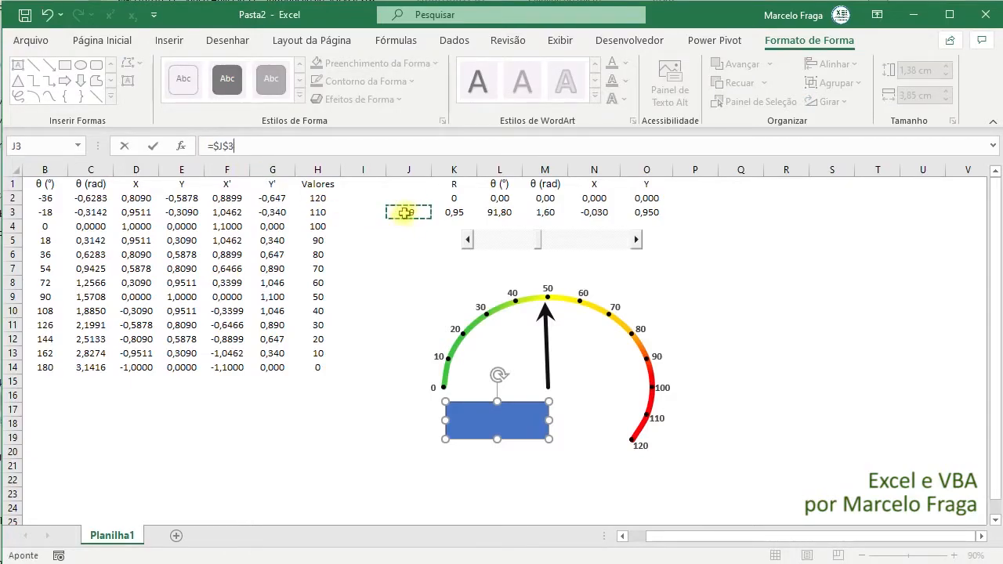
key(Return)
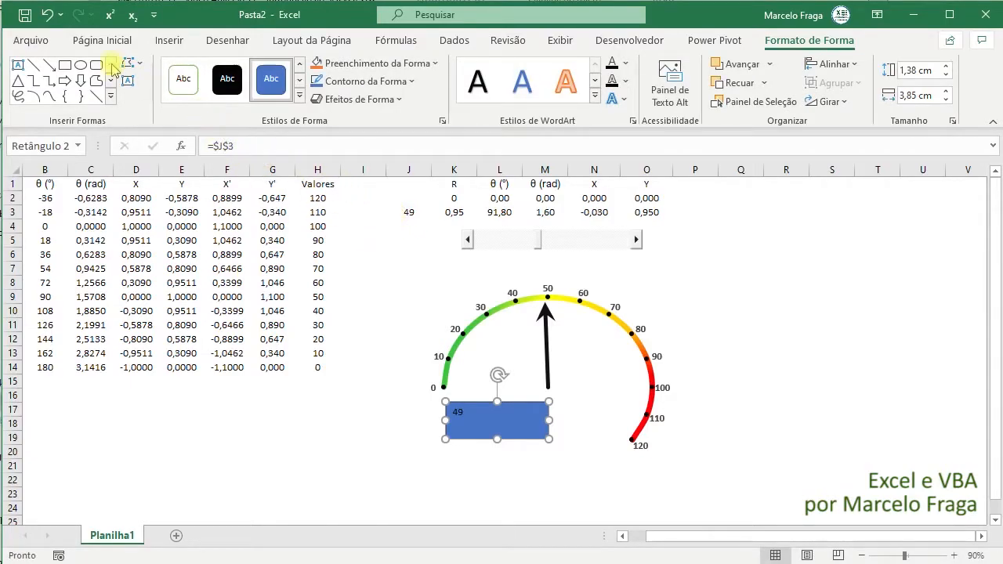
- Centre the rectangle's text vertically and horizontally and enlarge it to 32 pt
click(102, 40)
click(321, 70)
click(254, 70)
click(254, 70)
click(254, 71)
click(255, 70)
click(254, 70)
click(322, 95)
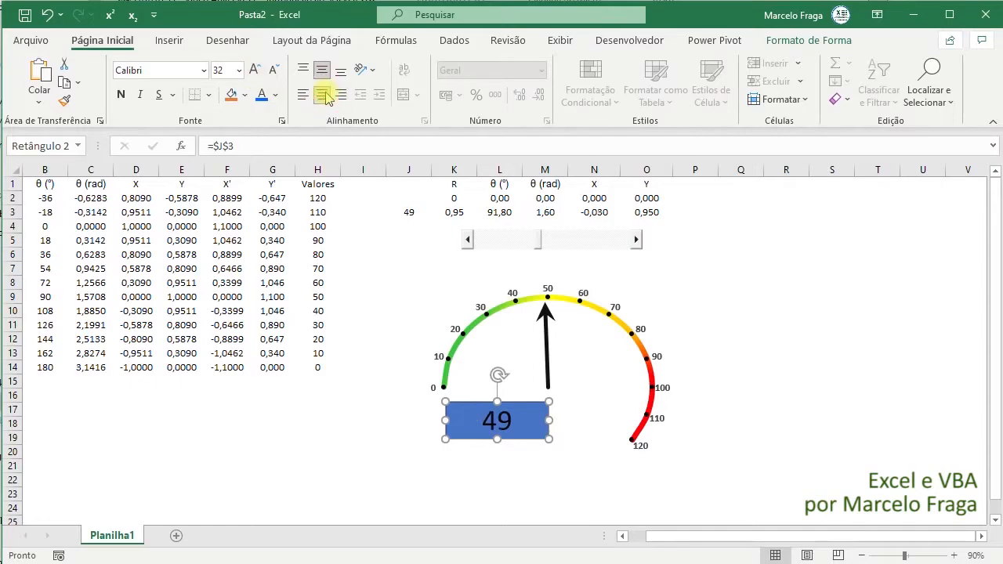
- Remove the fill and the outline from the rectangle showing the gauge value
click(245, 95)
click(288, 284)
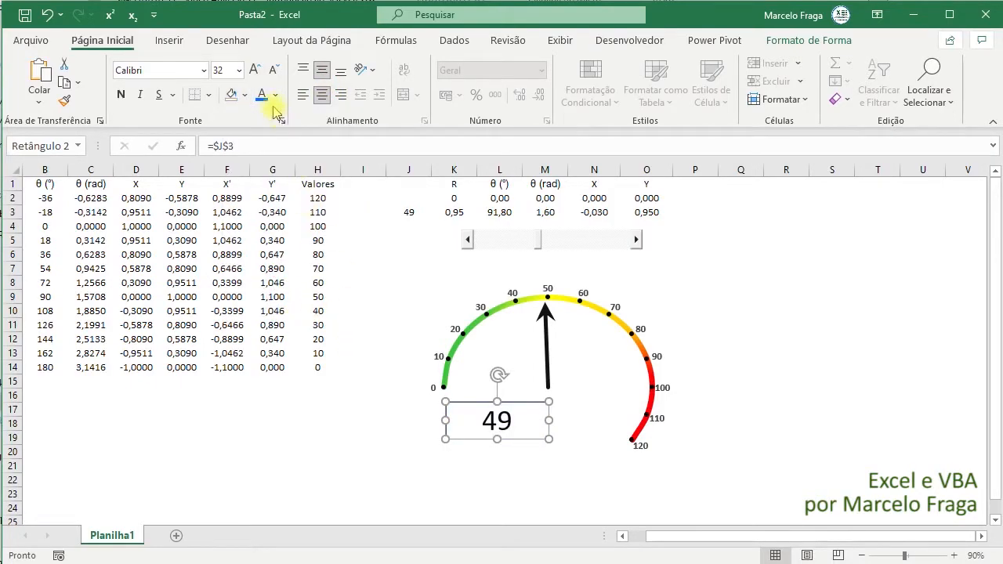
click(808, 40)
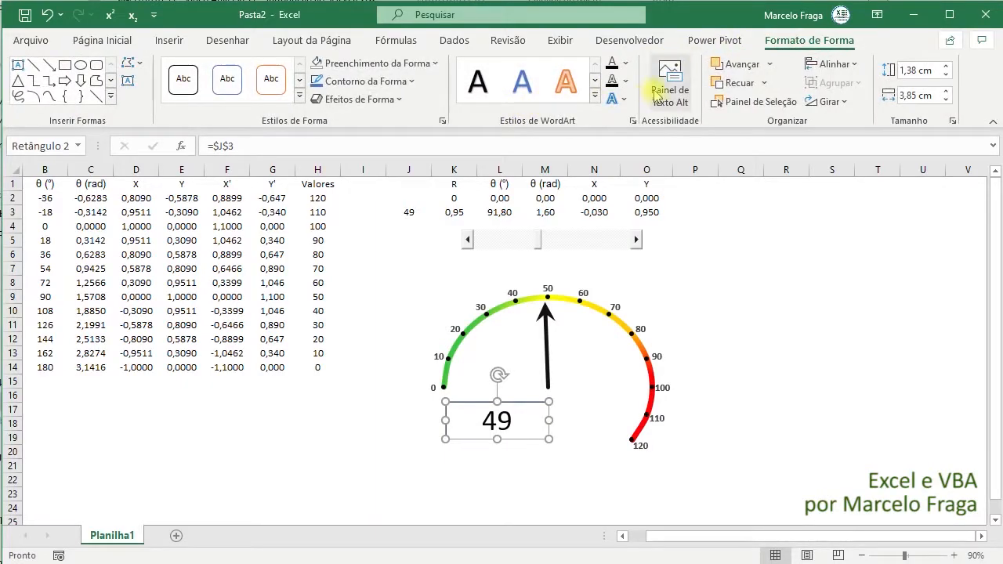
click(390, 80)
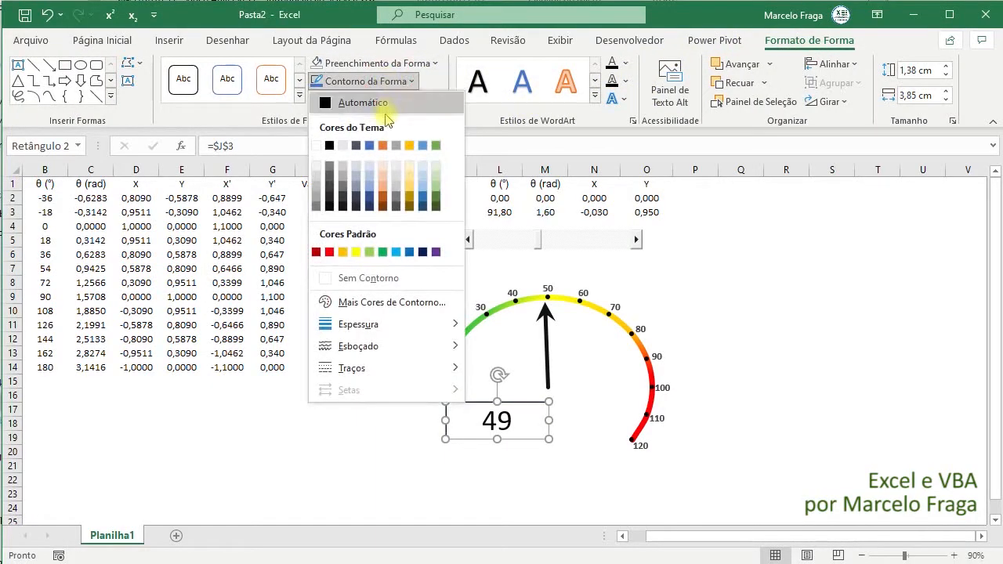
click(351, 278)
click(739, 421)
- Move the scroll bar to 33 to test the gauge pointer and the linked value display
click(513, 429)
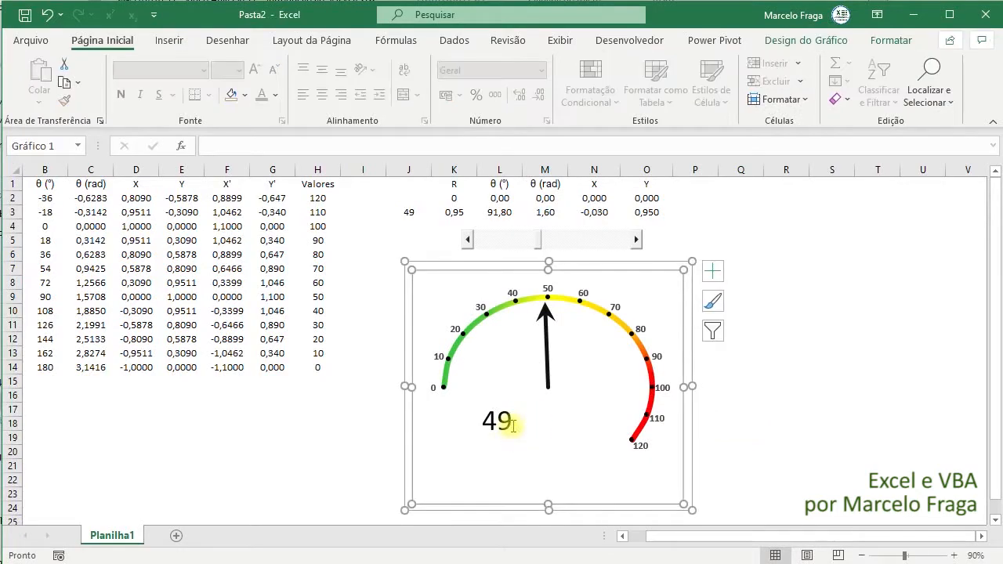
click(511, 428)
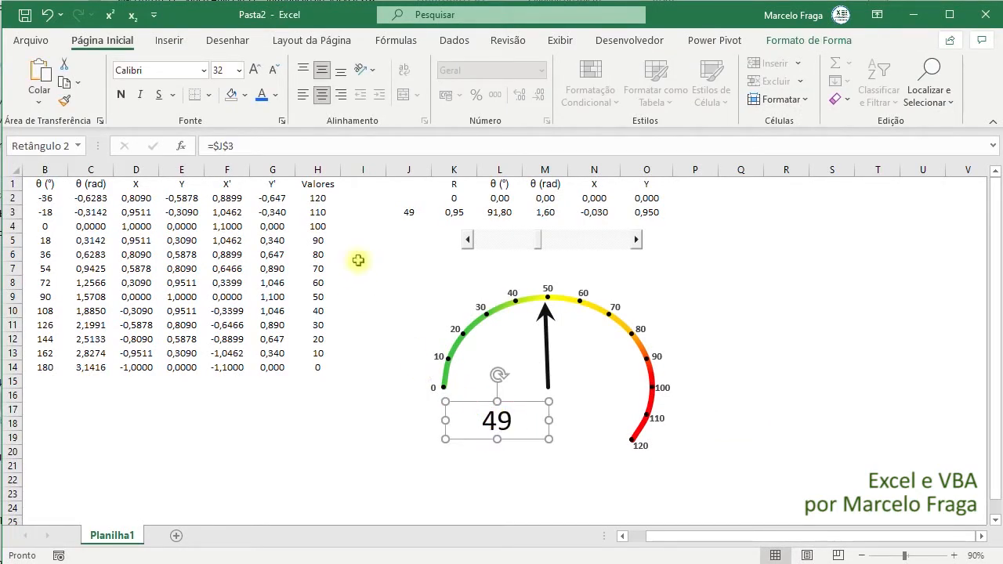
click(531, 247)
drag(531, 247, 517, 230)
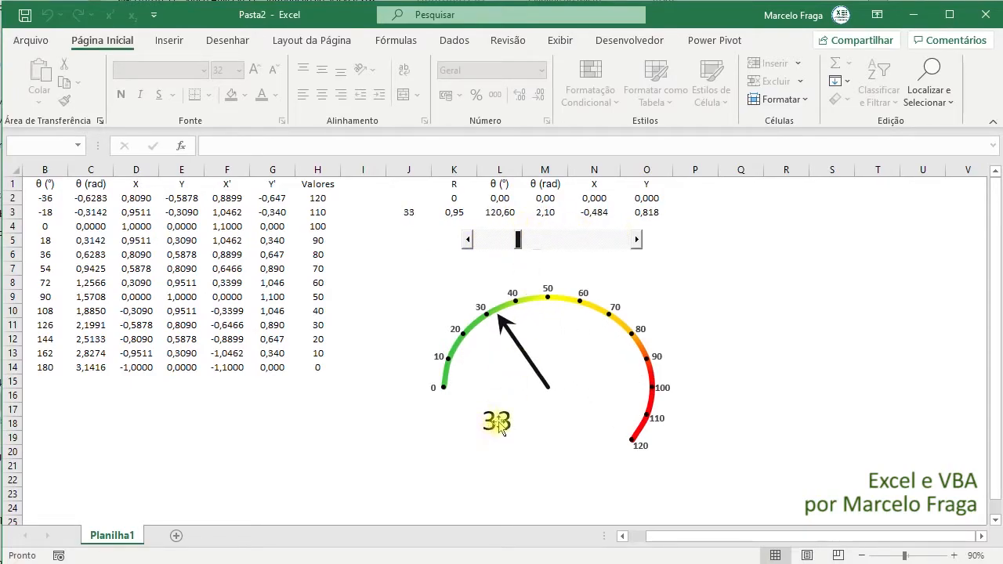
- Give the rectangle beneath the gauge a blue outline from the standard colours
click(477, 402)
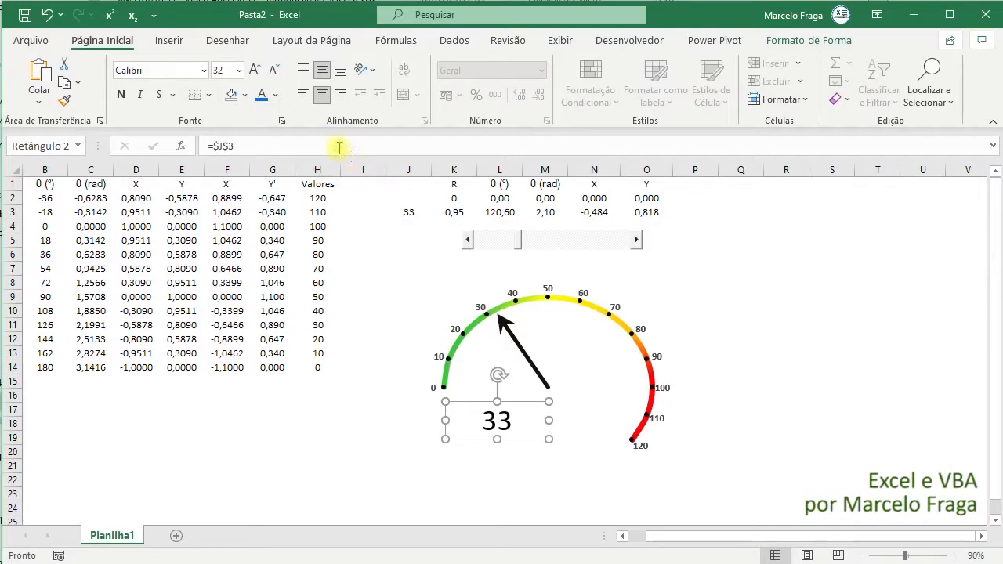
click(823, 40)
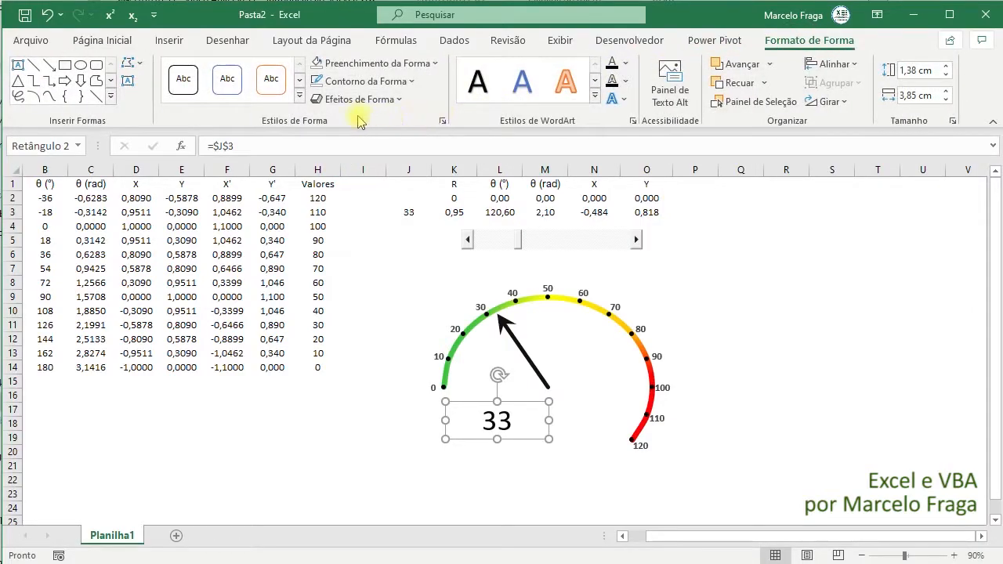
click(299, 94)
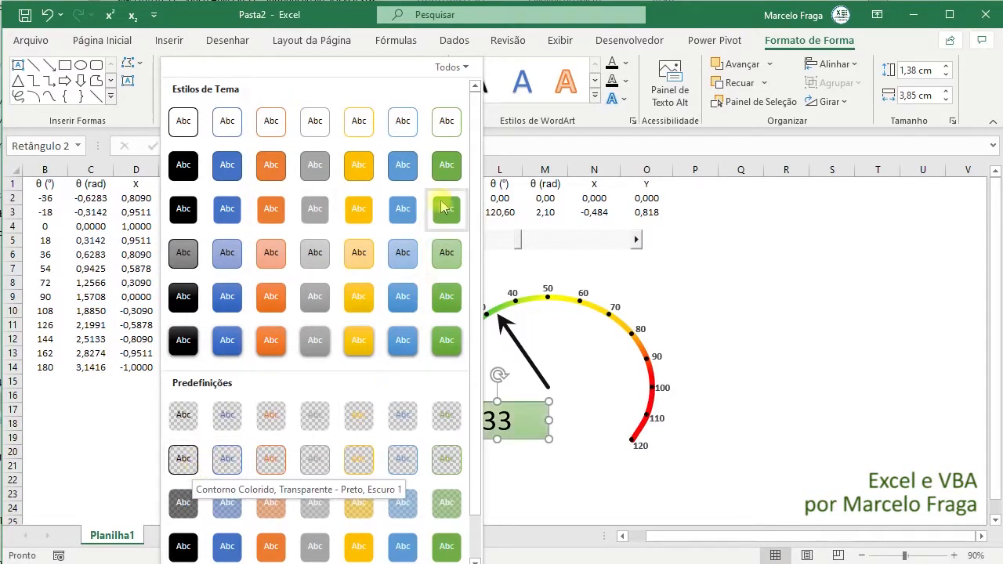
click(582, 114)
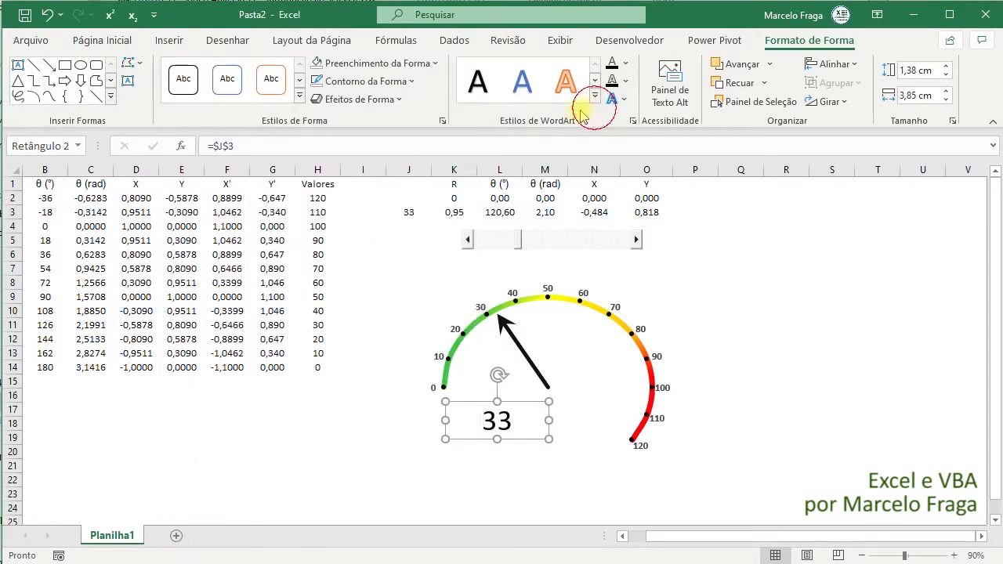
click(362, 81)
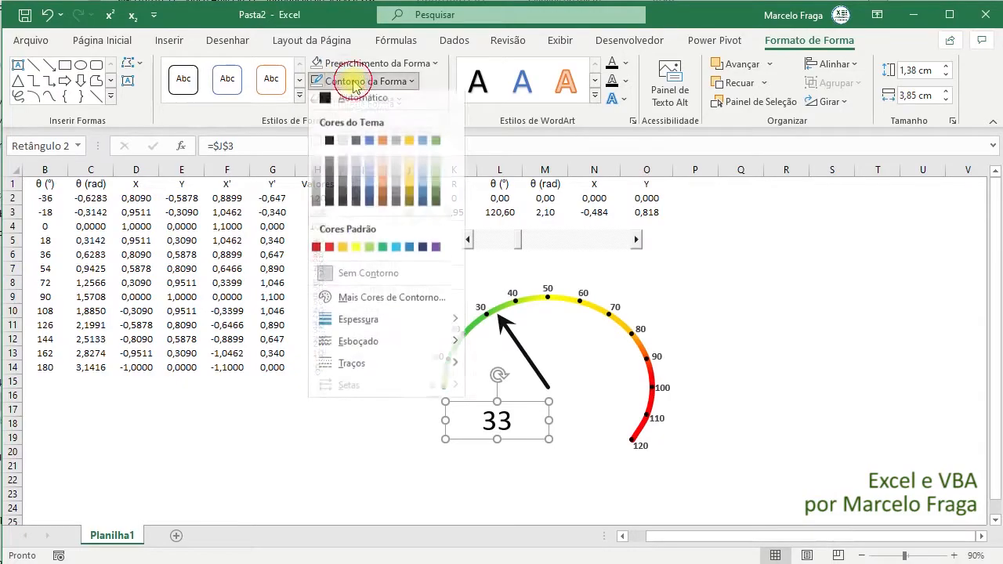
click(408, 252)
click(789, 337)
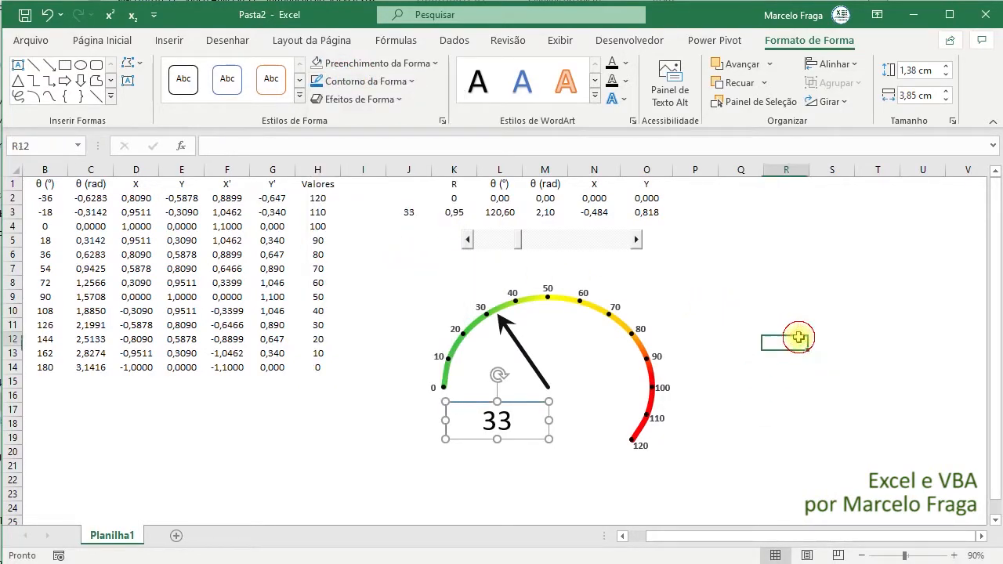
- Shrink the value rectangle to about 2.82 cm wide and 1.24 cm high, and move the scroll bar to 38
click(548, 420)
mouse_move(549, 421)
mouse_down()
mouse_move(485, 405)
mouse_move(532, 411)
mouse_up()
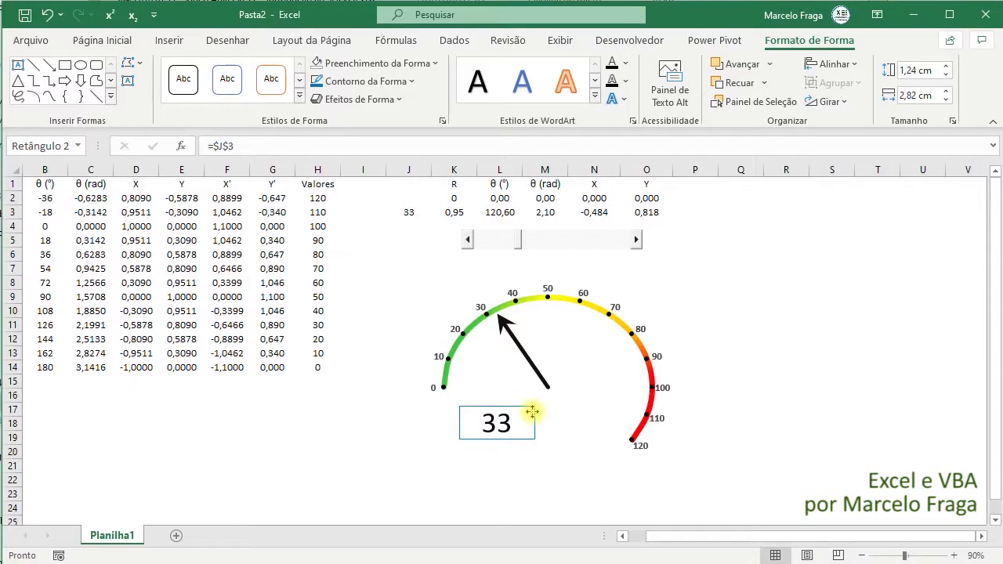
mouse_move(519, 241)
mouse_down()
mouse_move(475, 243)
mouse_move(631, 239)
mouse_move(495, 244)
mouse_move(484, 242)
mouse_move(615, 242)
mouse_move(538, 220)
mouse_move(475, 219)
mouse_move(603, 223)
mouse_move(488, 242)
mouse_move(497, 233)
mouse_move(604, 233)
mouse_move(527, 243)
mouse_up()
click(686, 353)
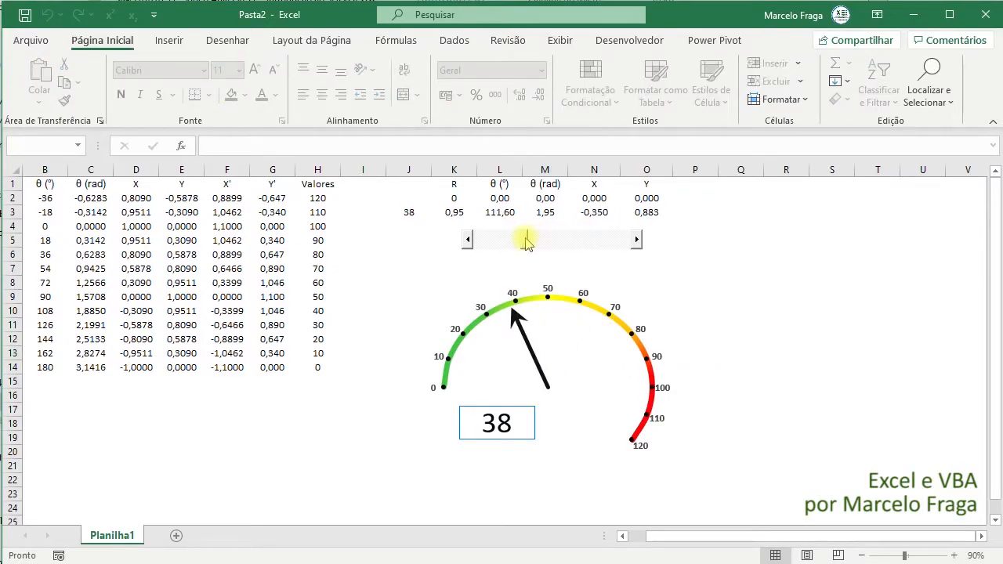